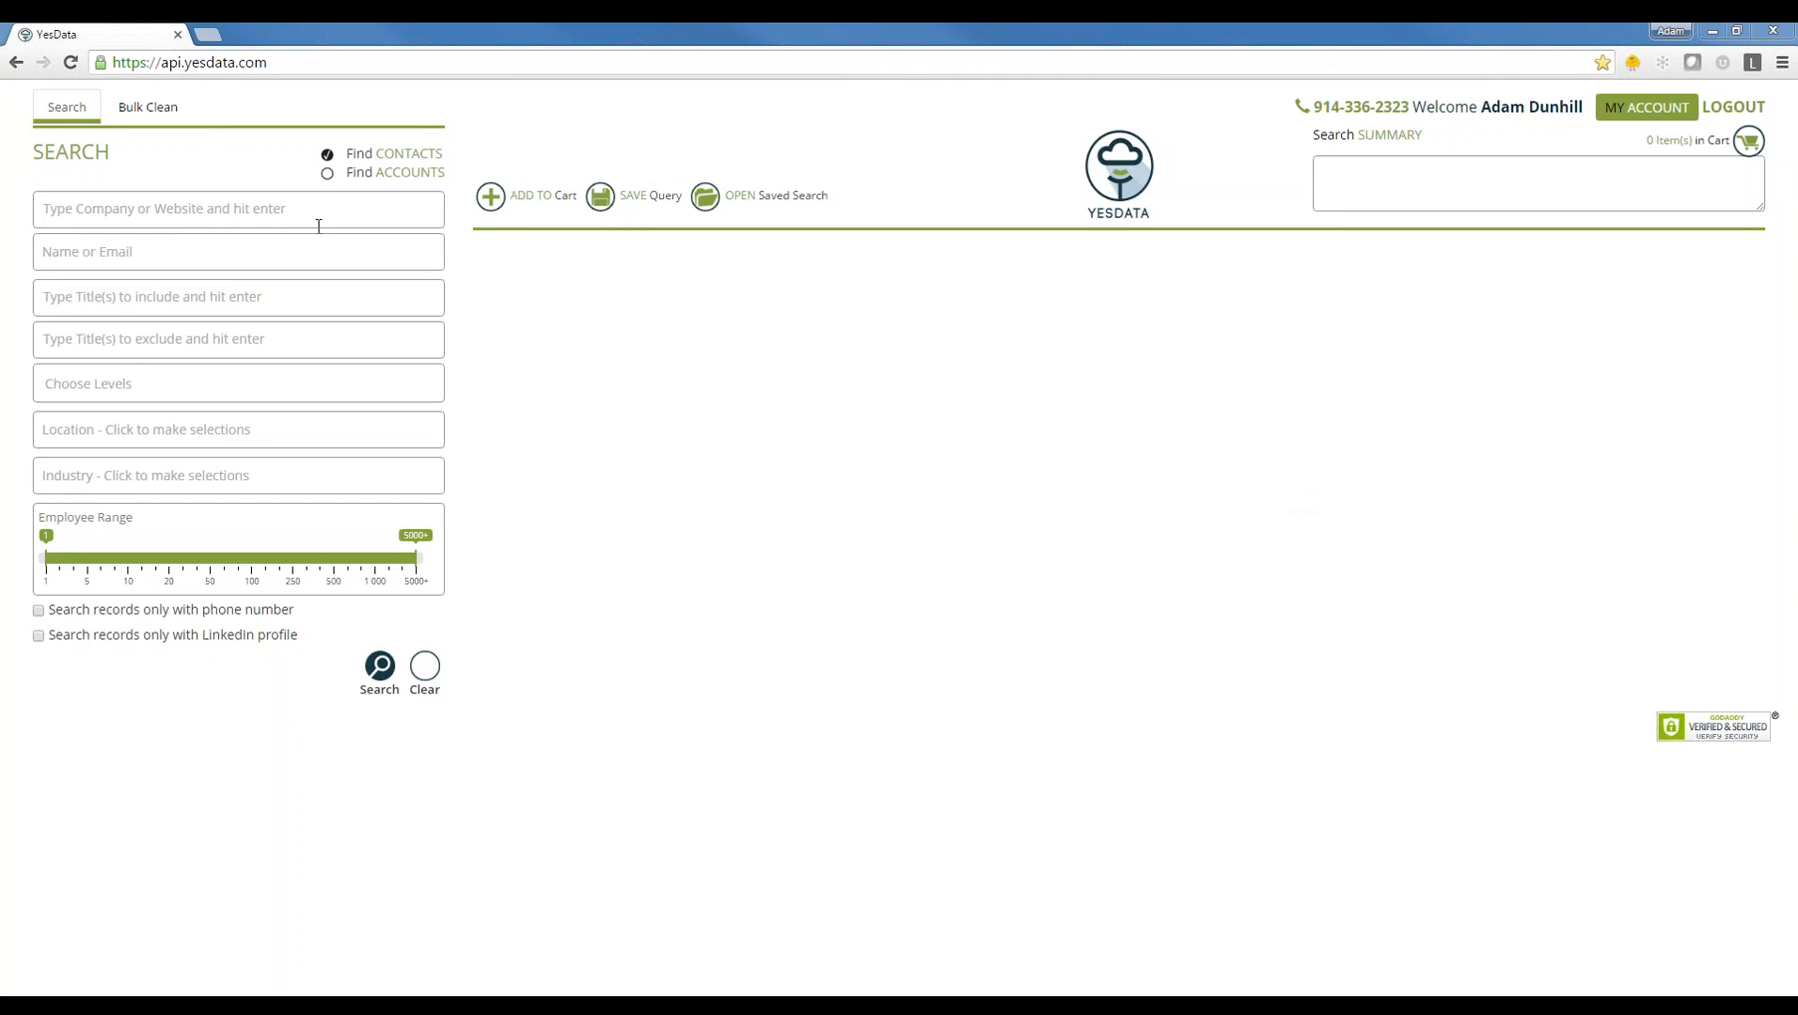
- Trial-search YesData for companies amazon and microsoft, then remove both tags and clear the search
left_click(198, 204)
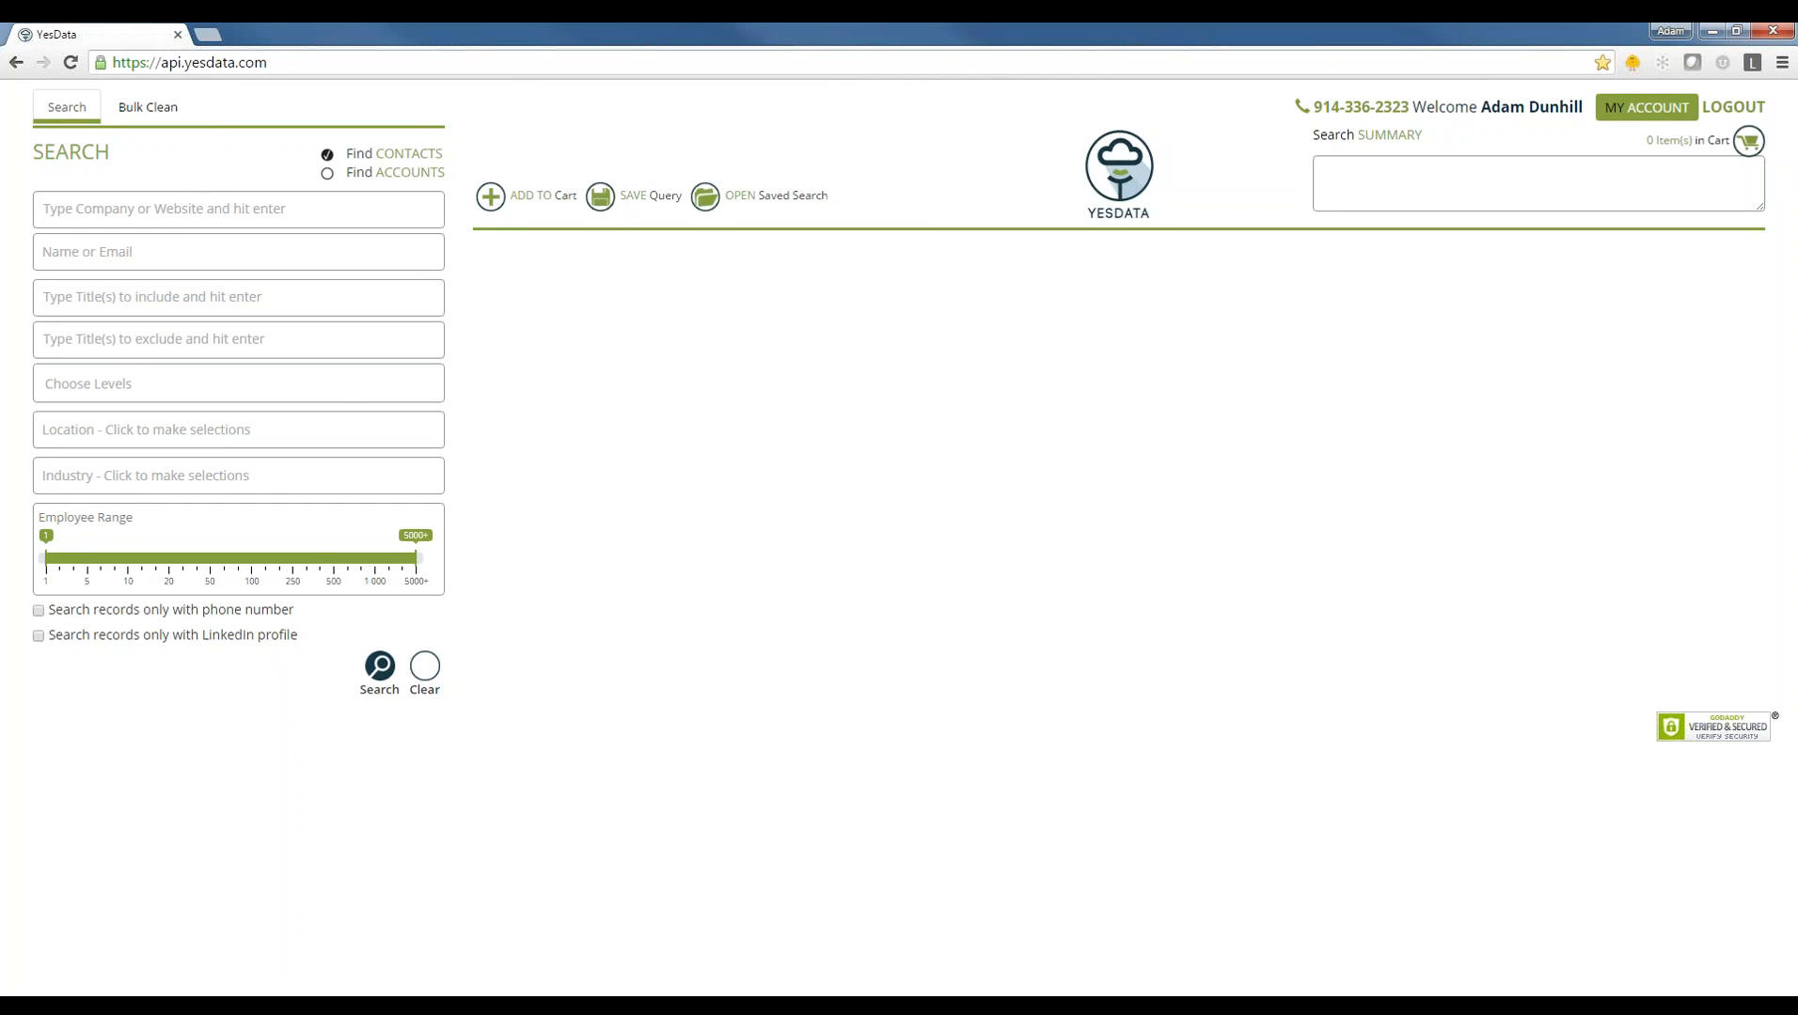
type("ama")
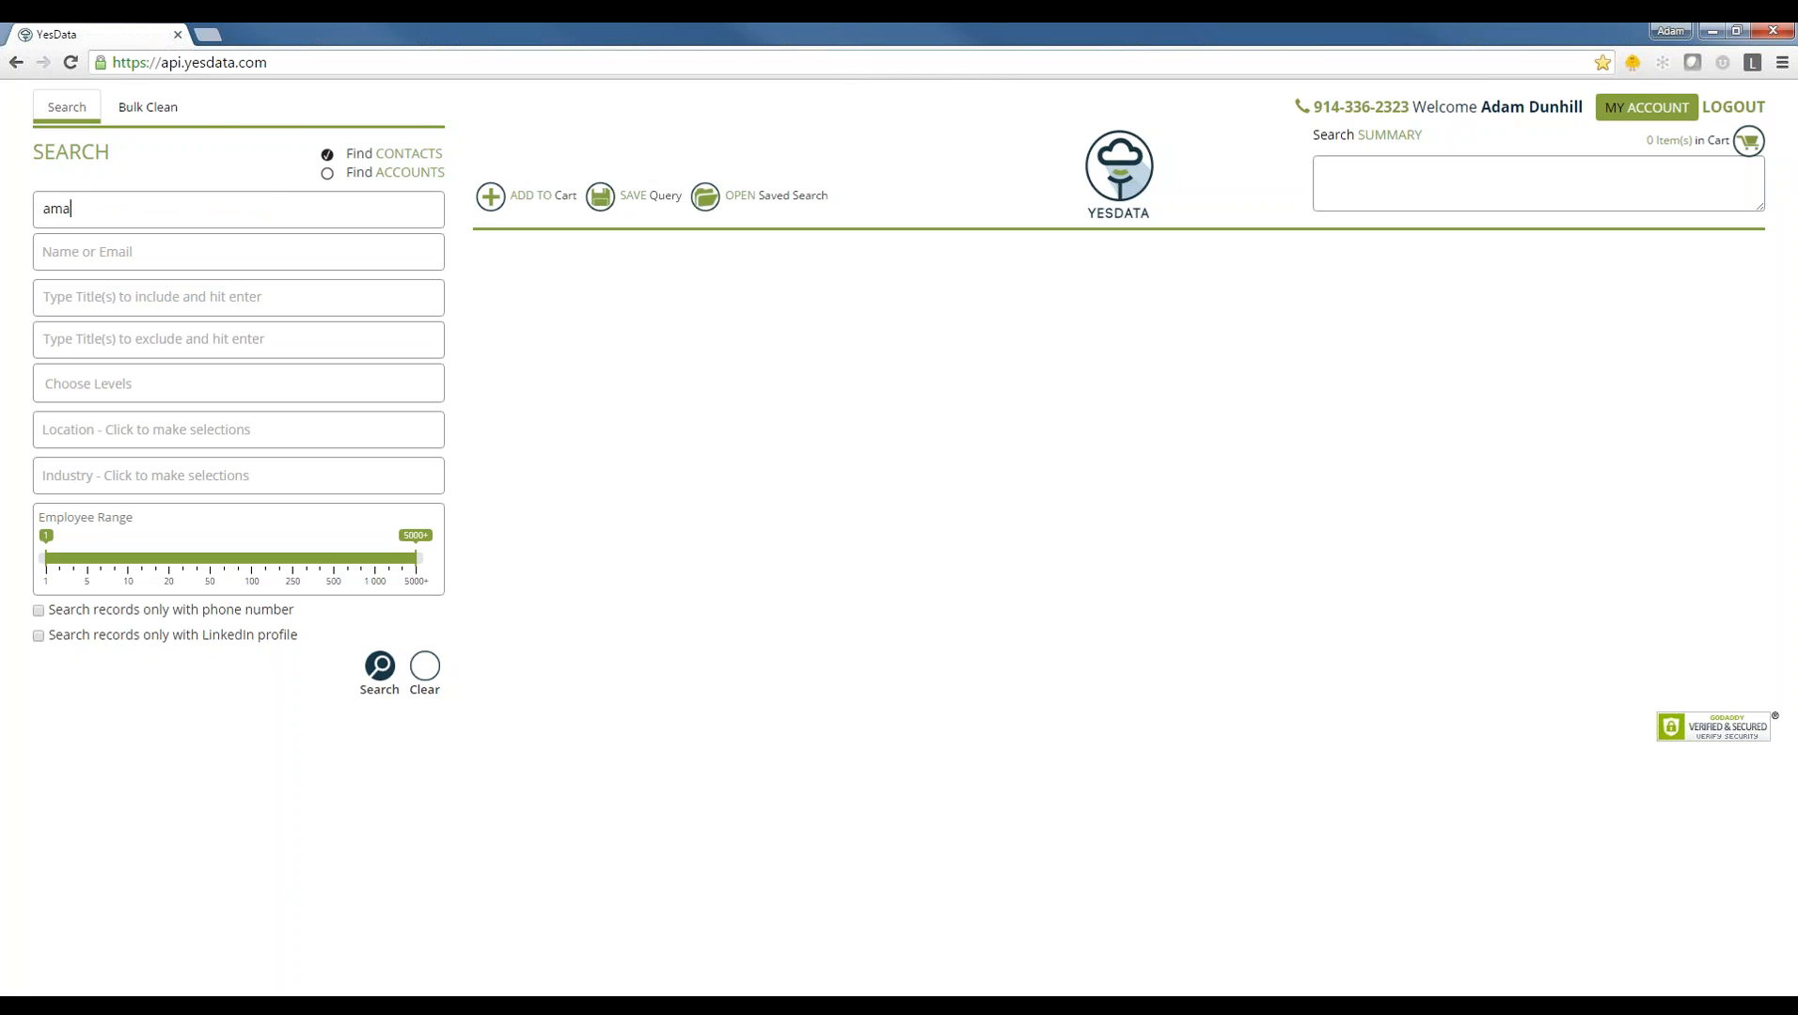
type("zon")
key("Return")
type("microsoft")
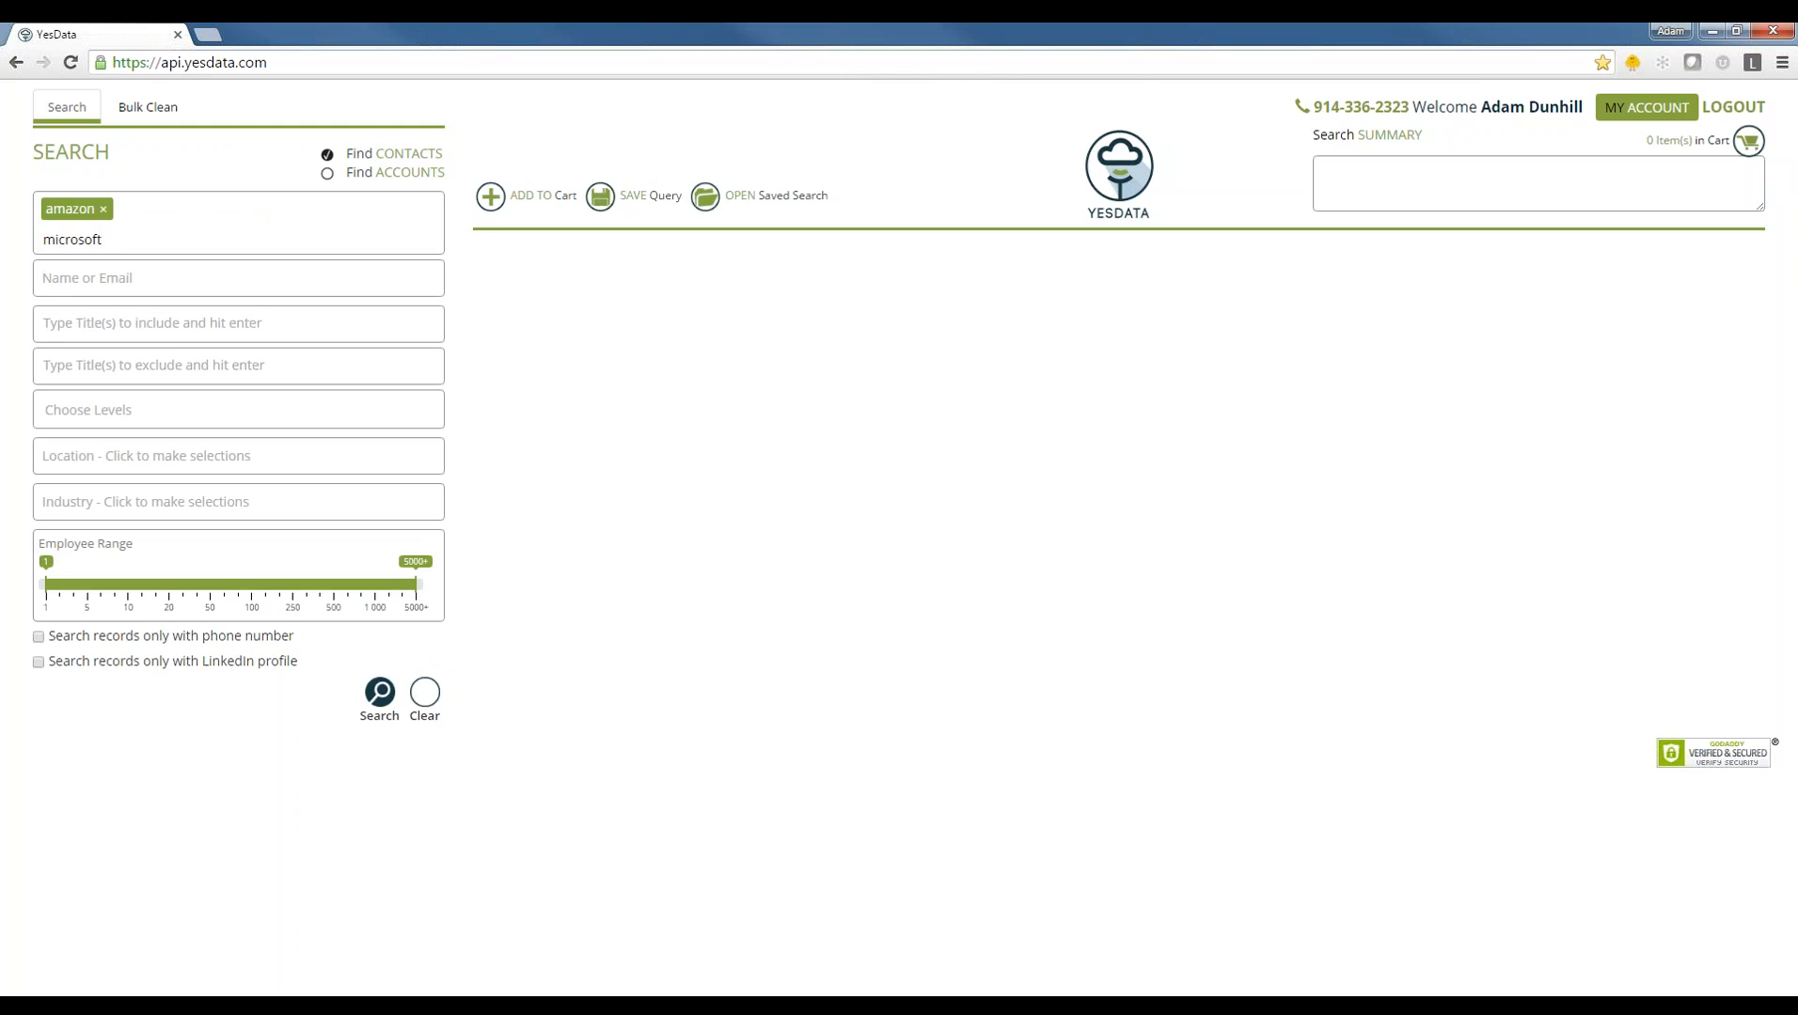
key("Return")
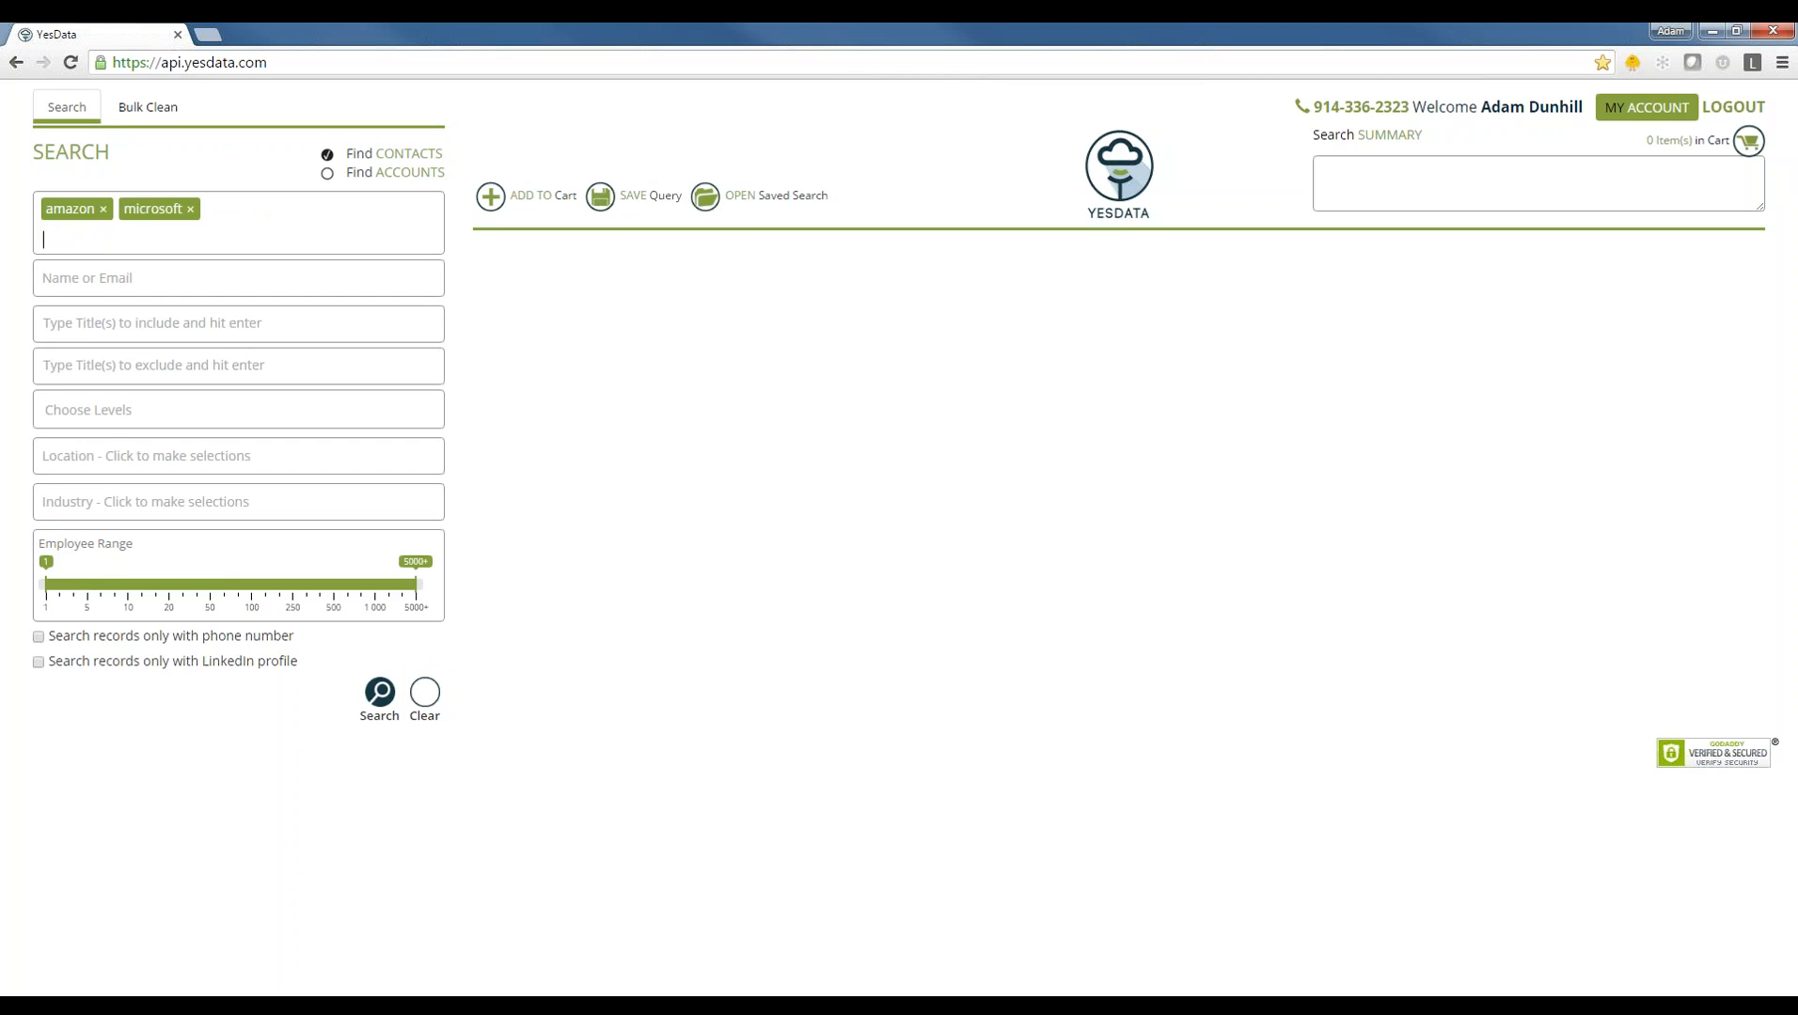
left_click(380, 693)
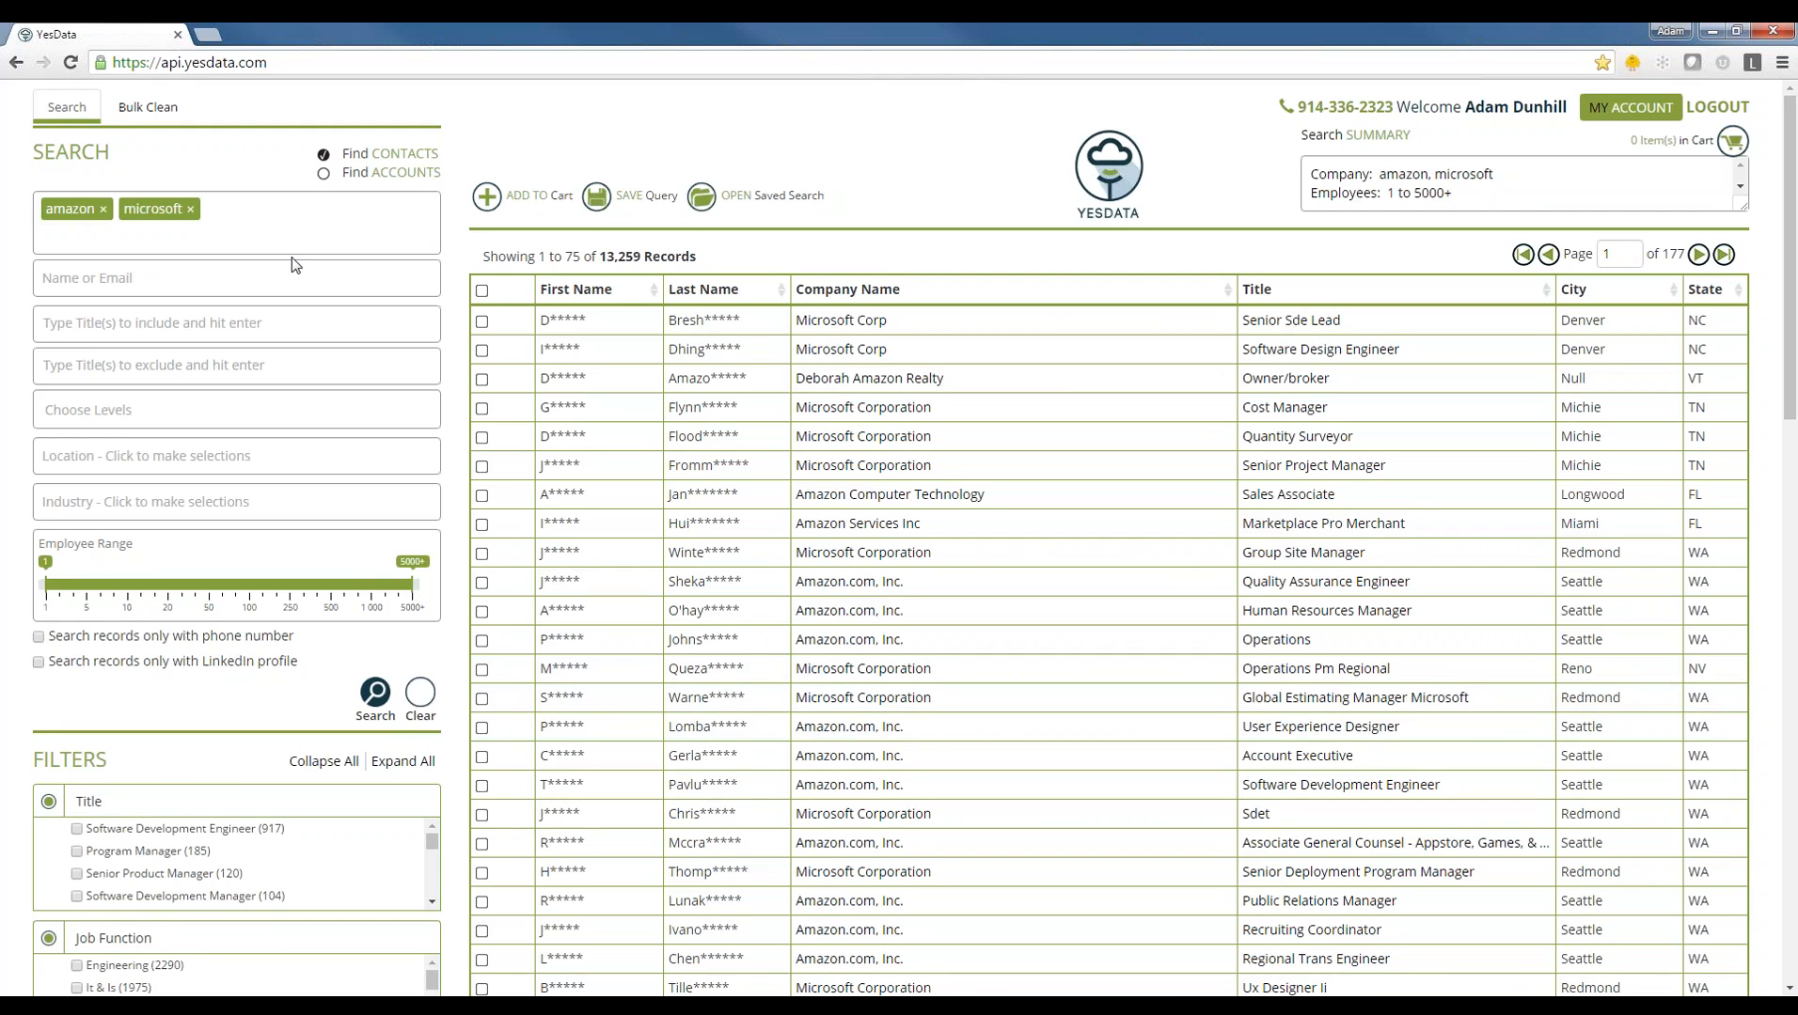
left_click(104, 210)
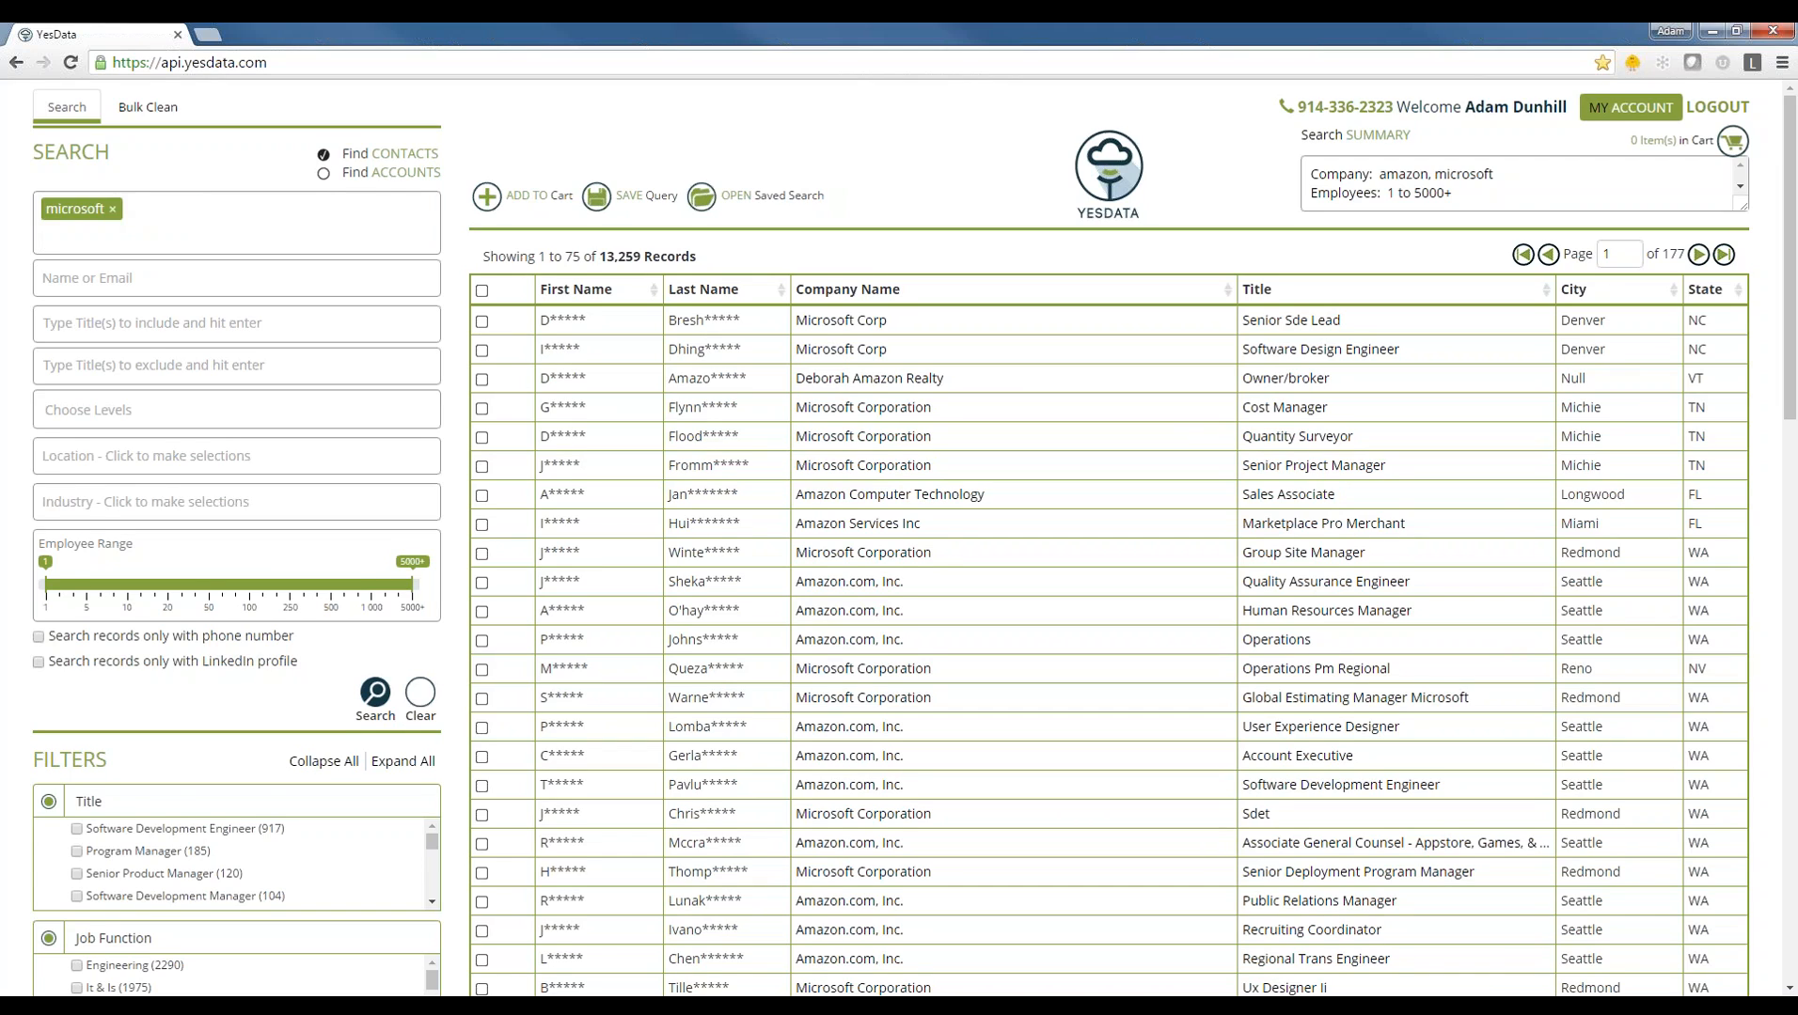
left_click(112, 209)
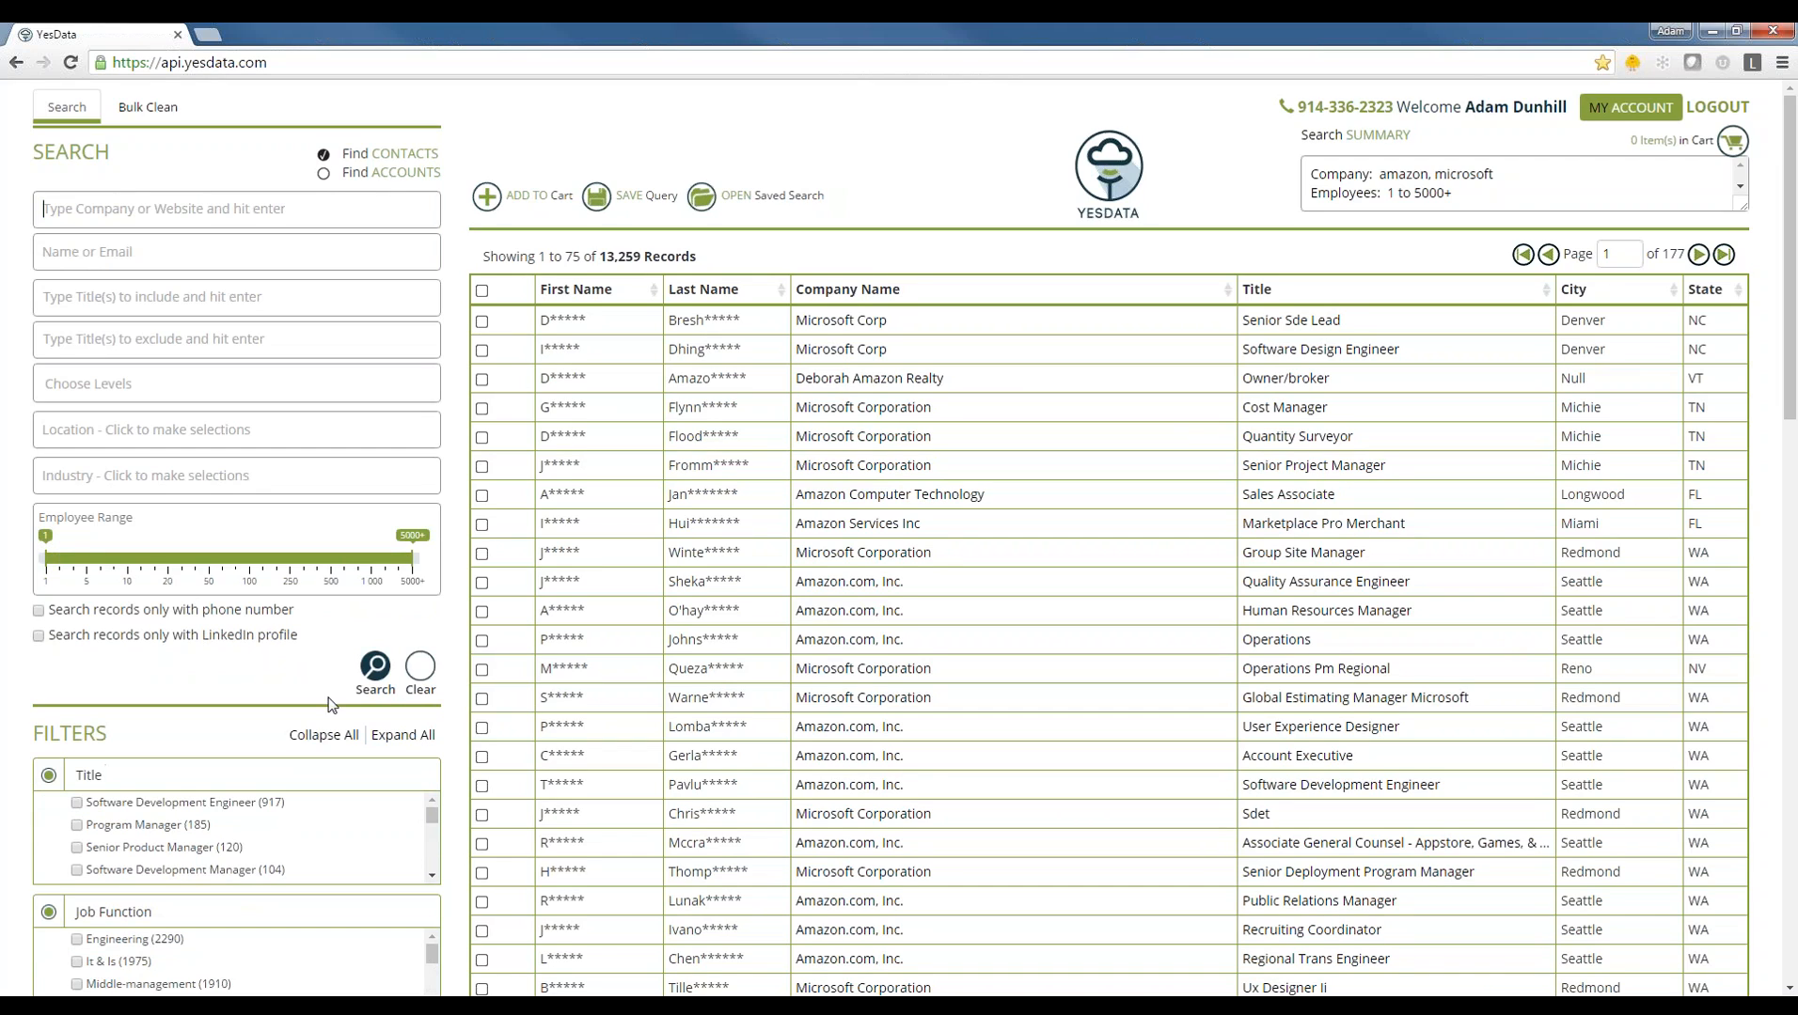
left_click(421, 684)
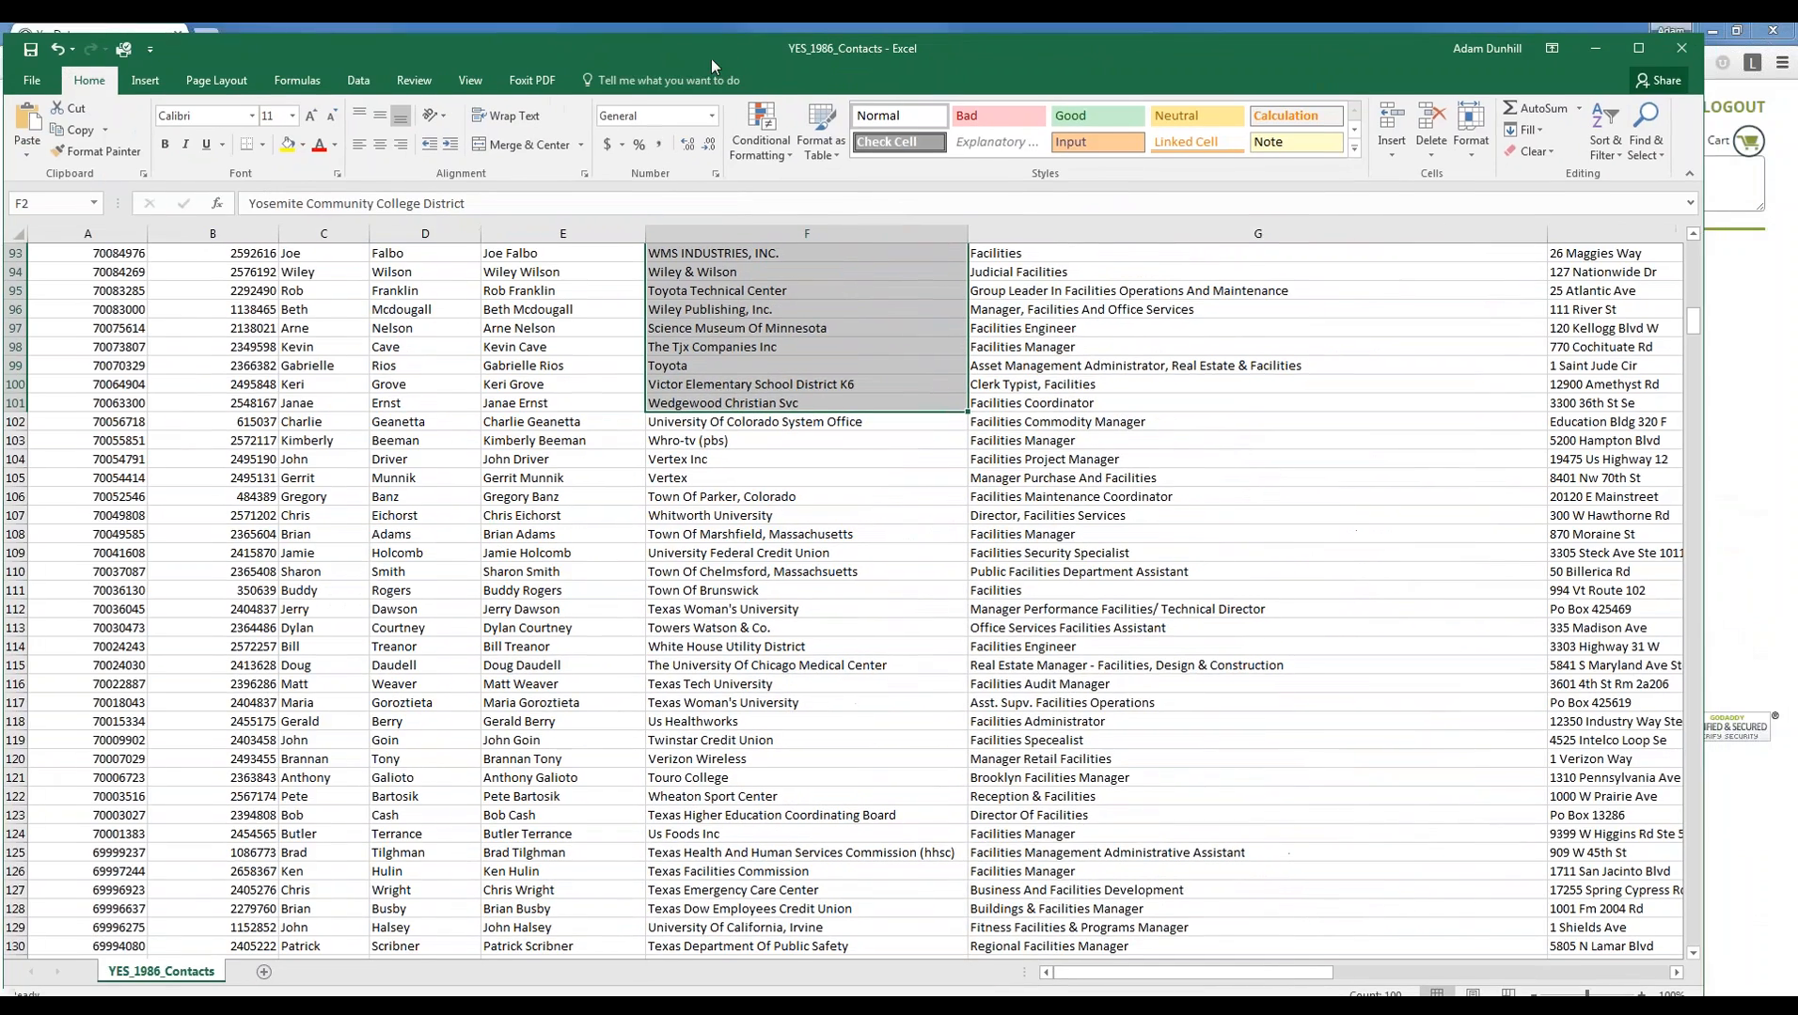
- Copy the 100 company names in F2:F101 from the maximized Excel sheet
left_click_drag(711, 59, 711, 54)
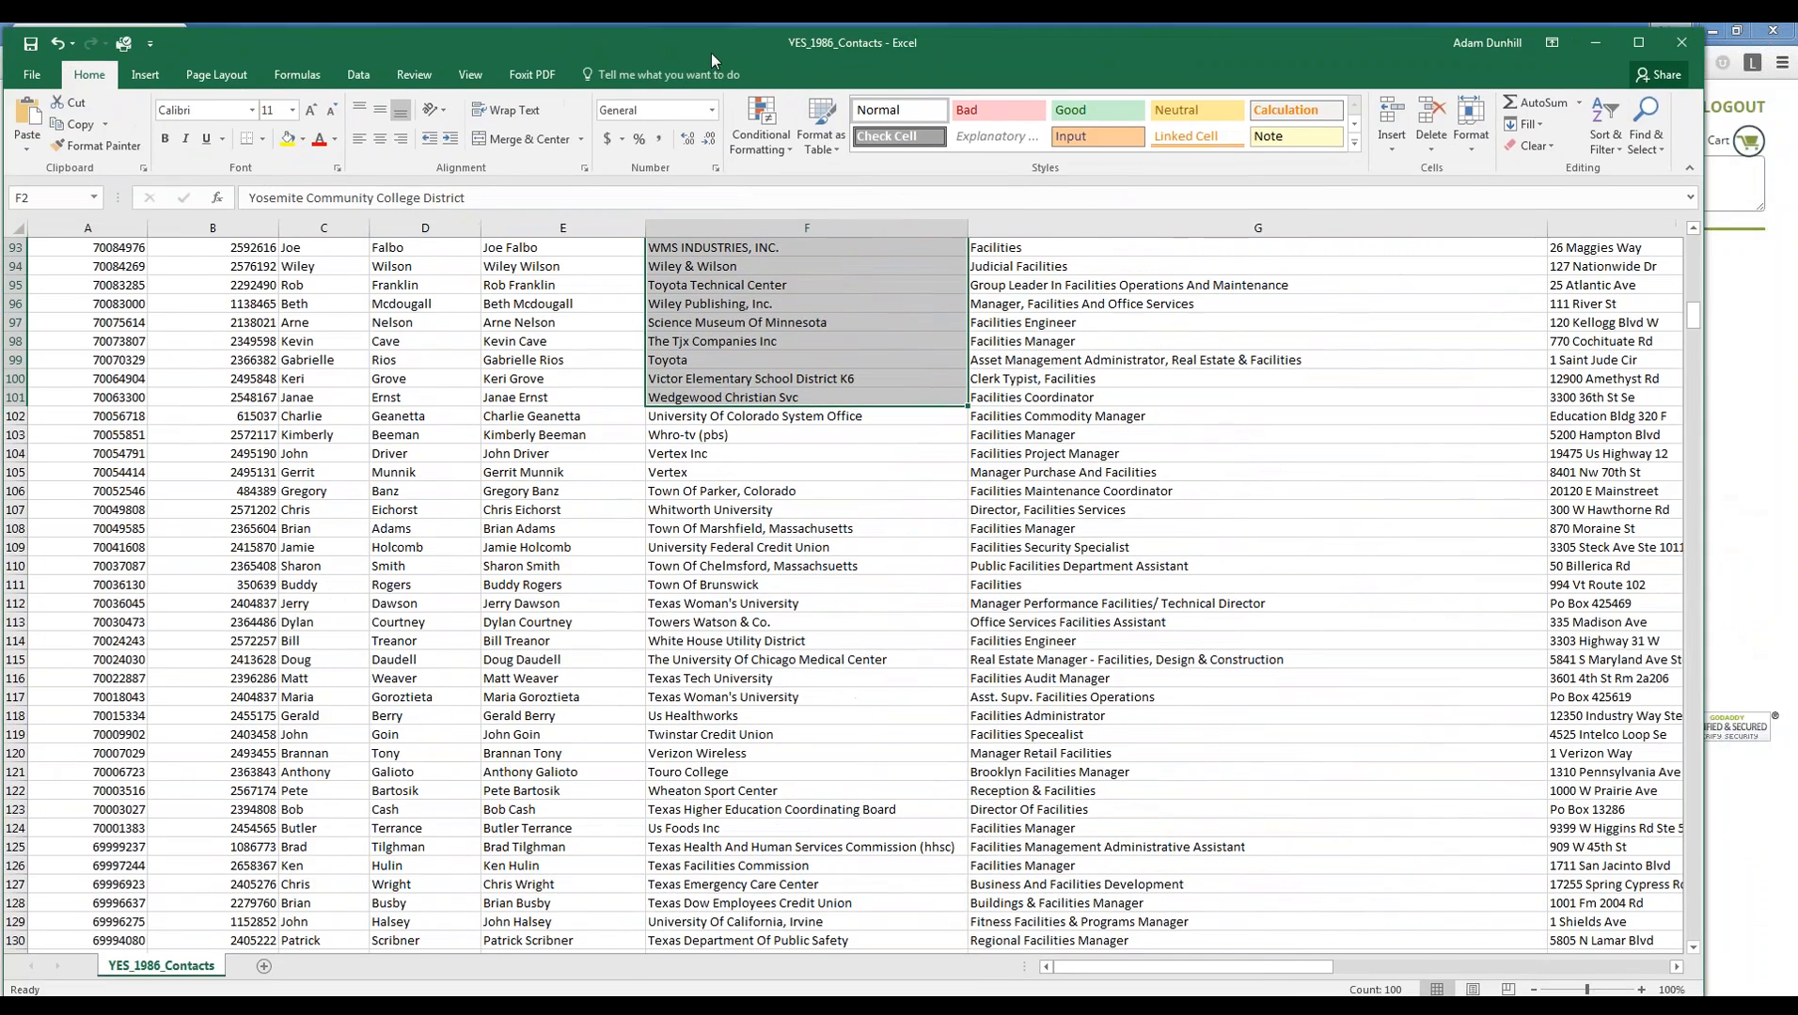
left_click(1640, 45)
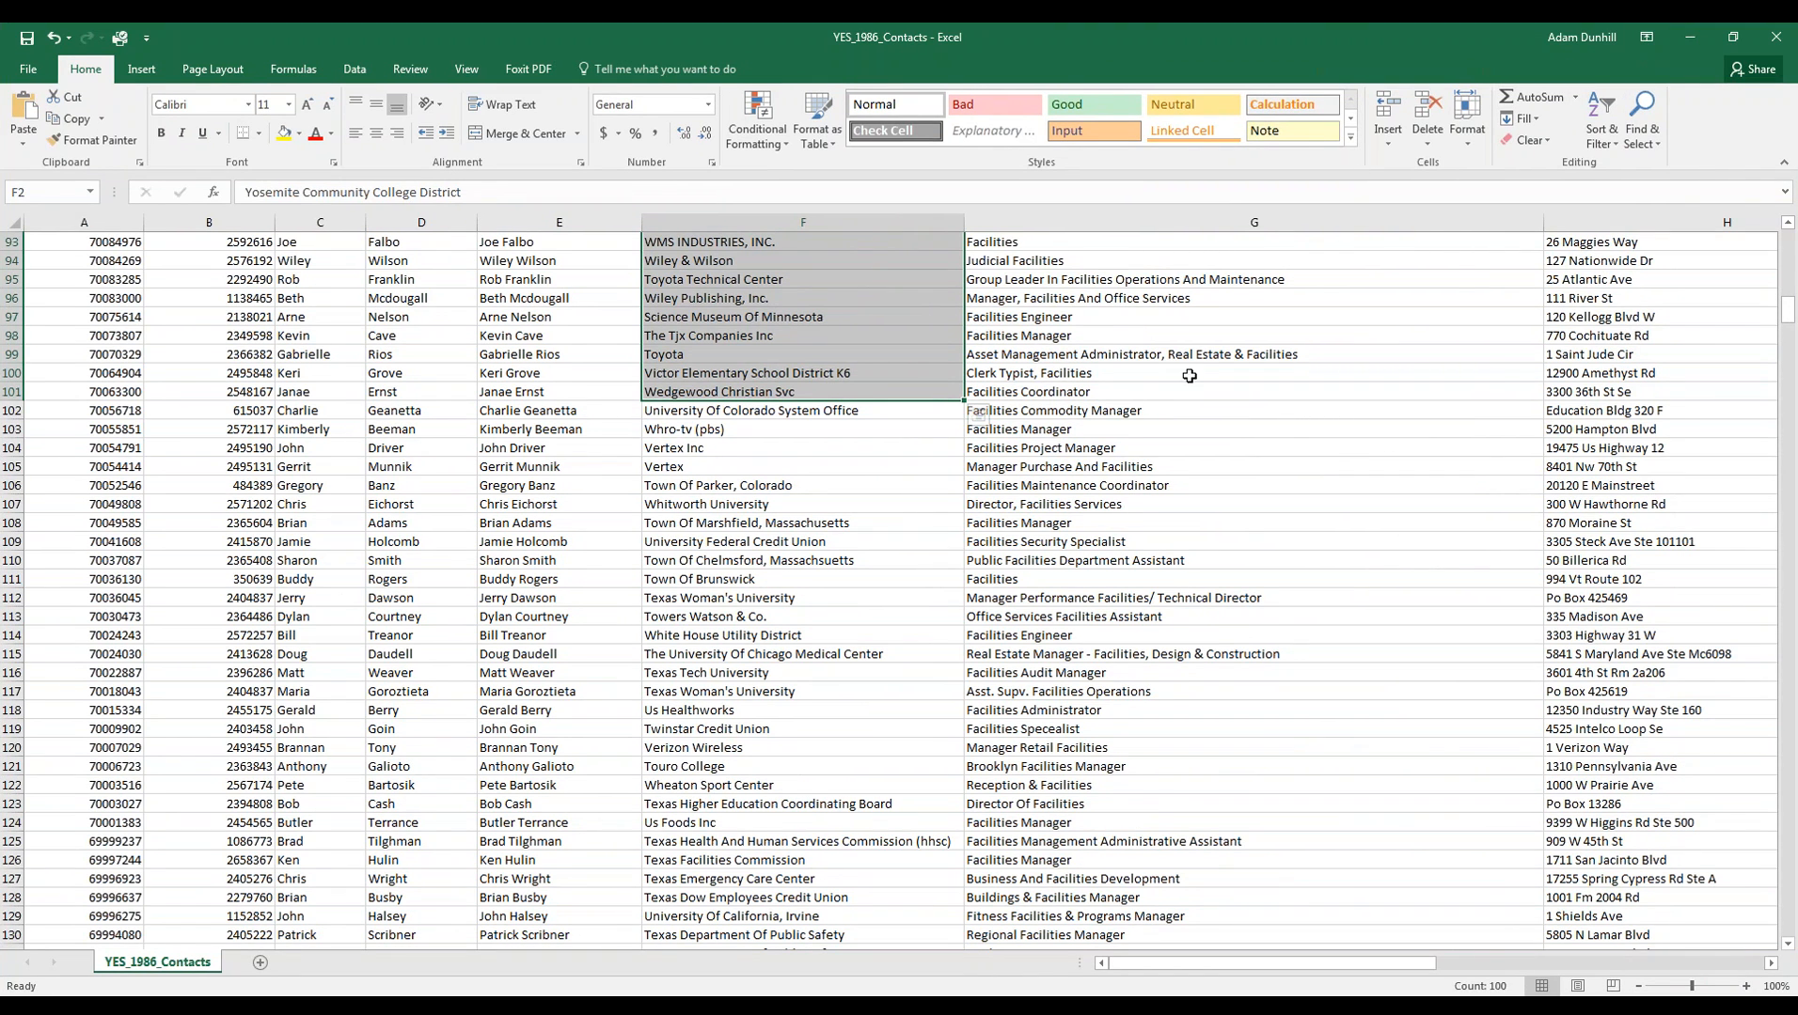
left_click_drag(1786, 315, 1786, 243)
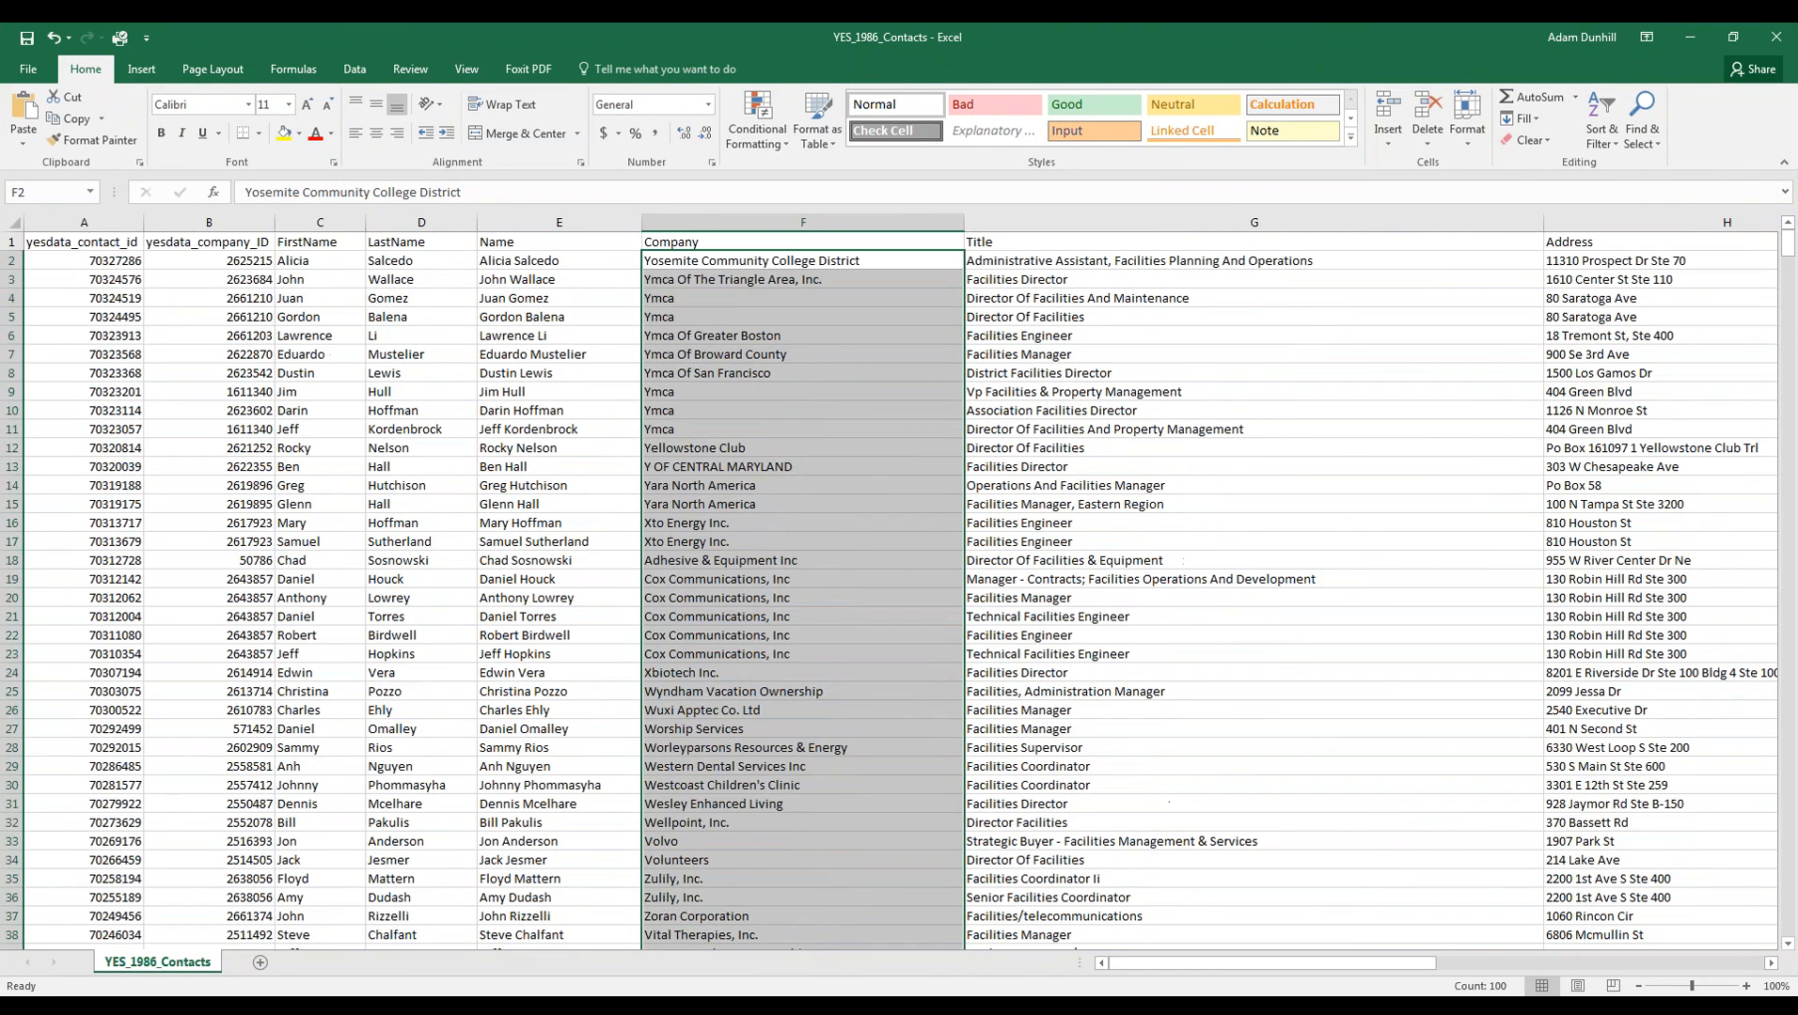
left_click(697, 246)
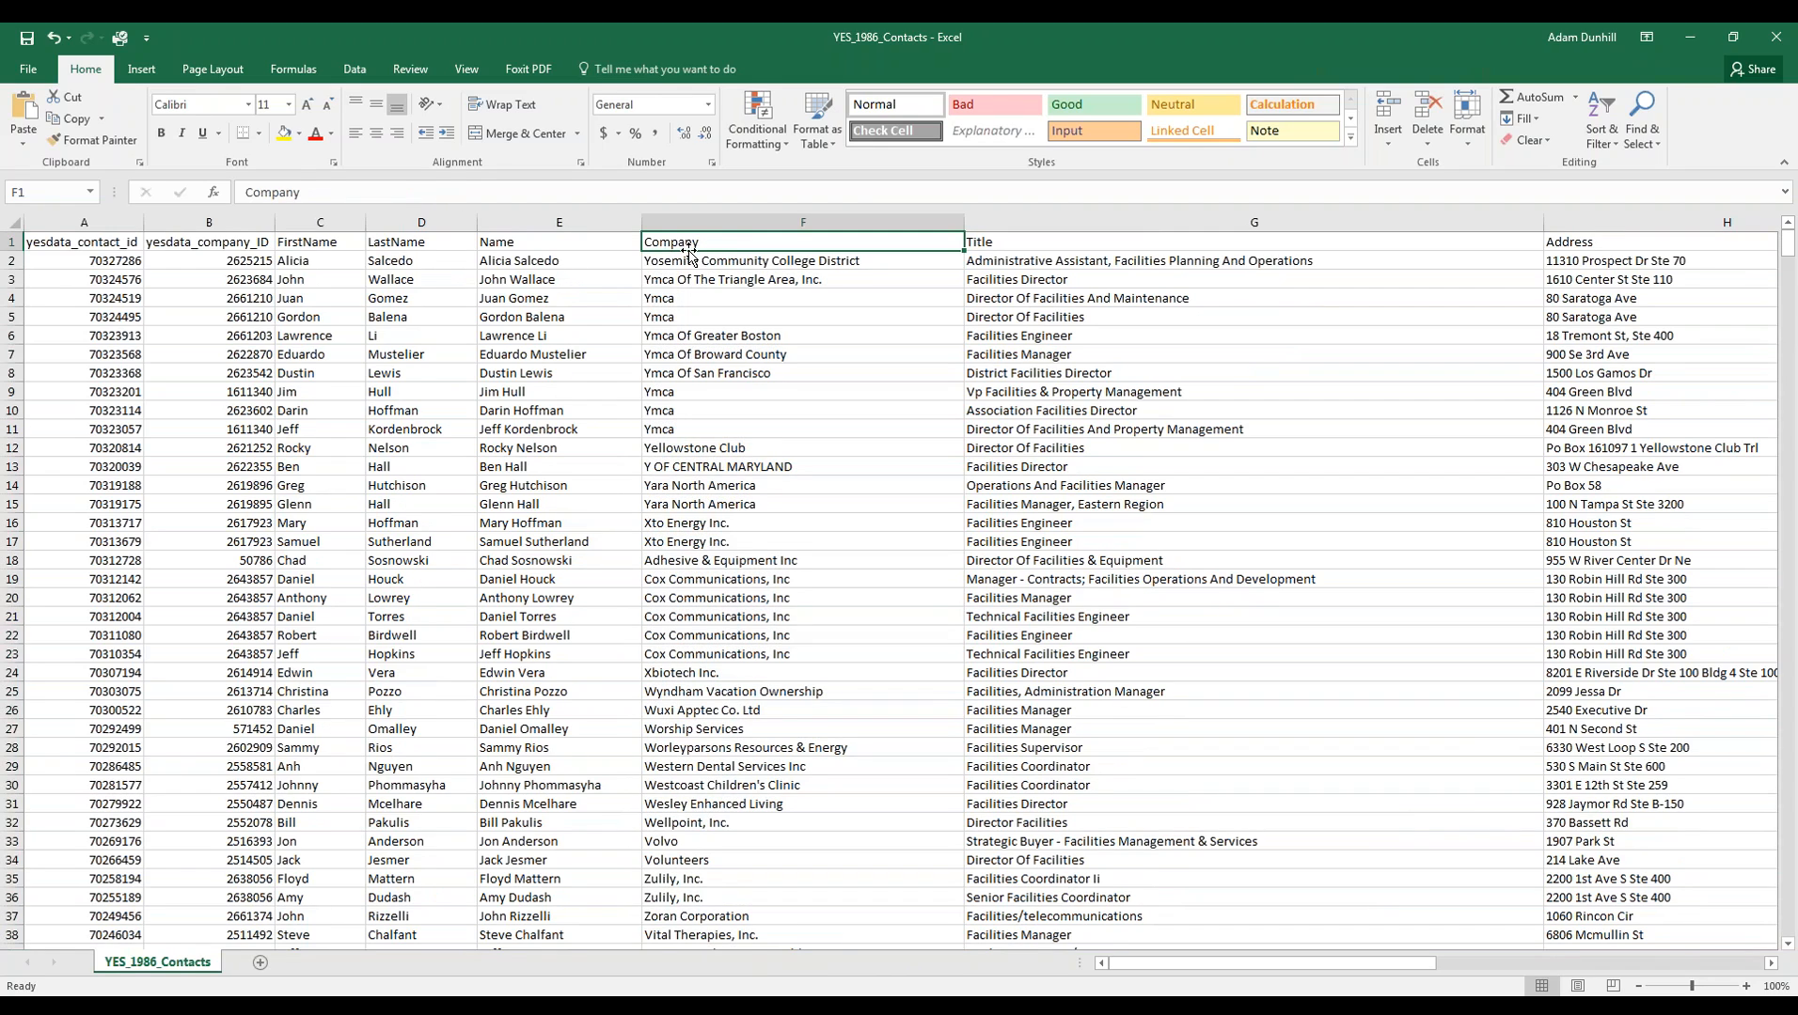
left_click_drag(735, 264, 773, 654)
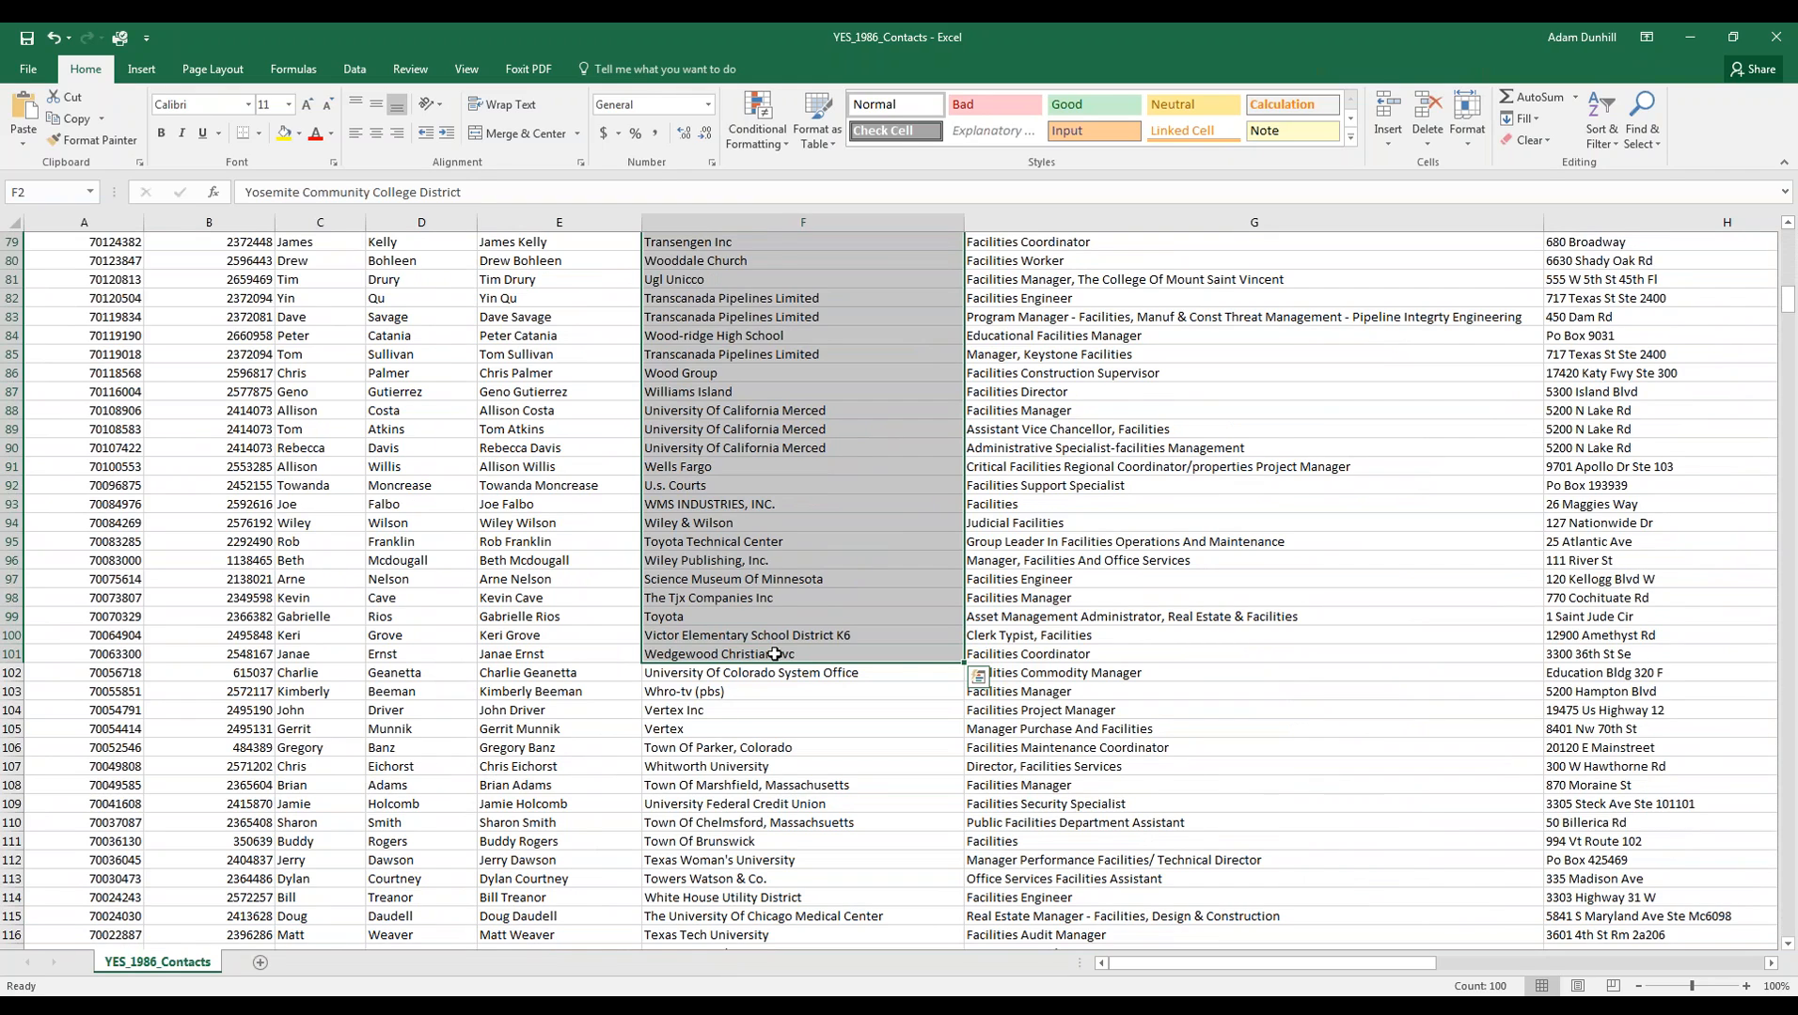
key("ctrl+c")
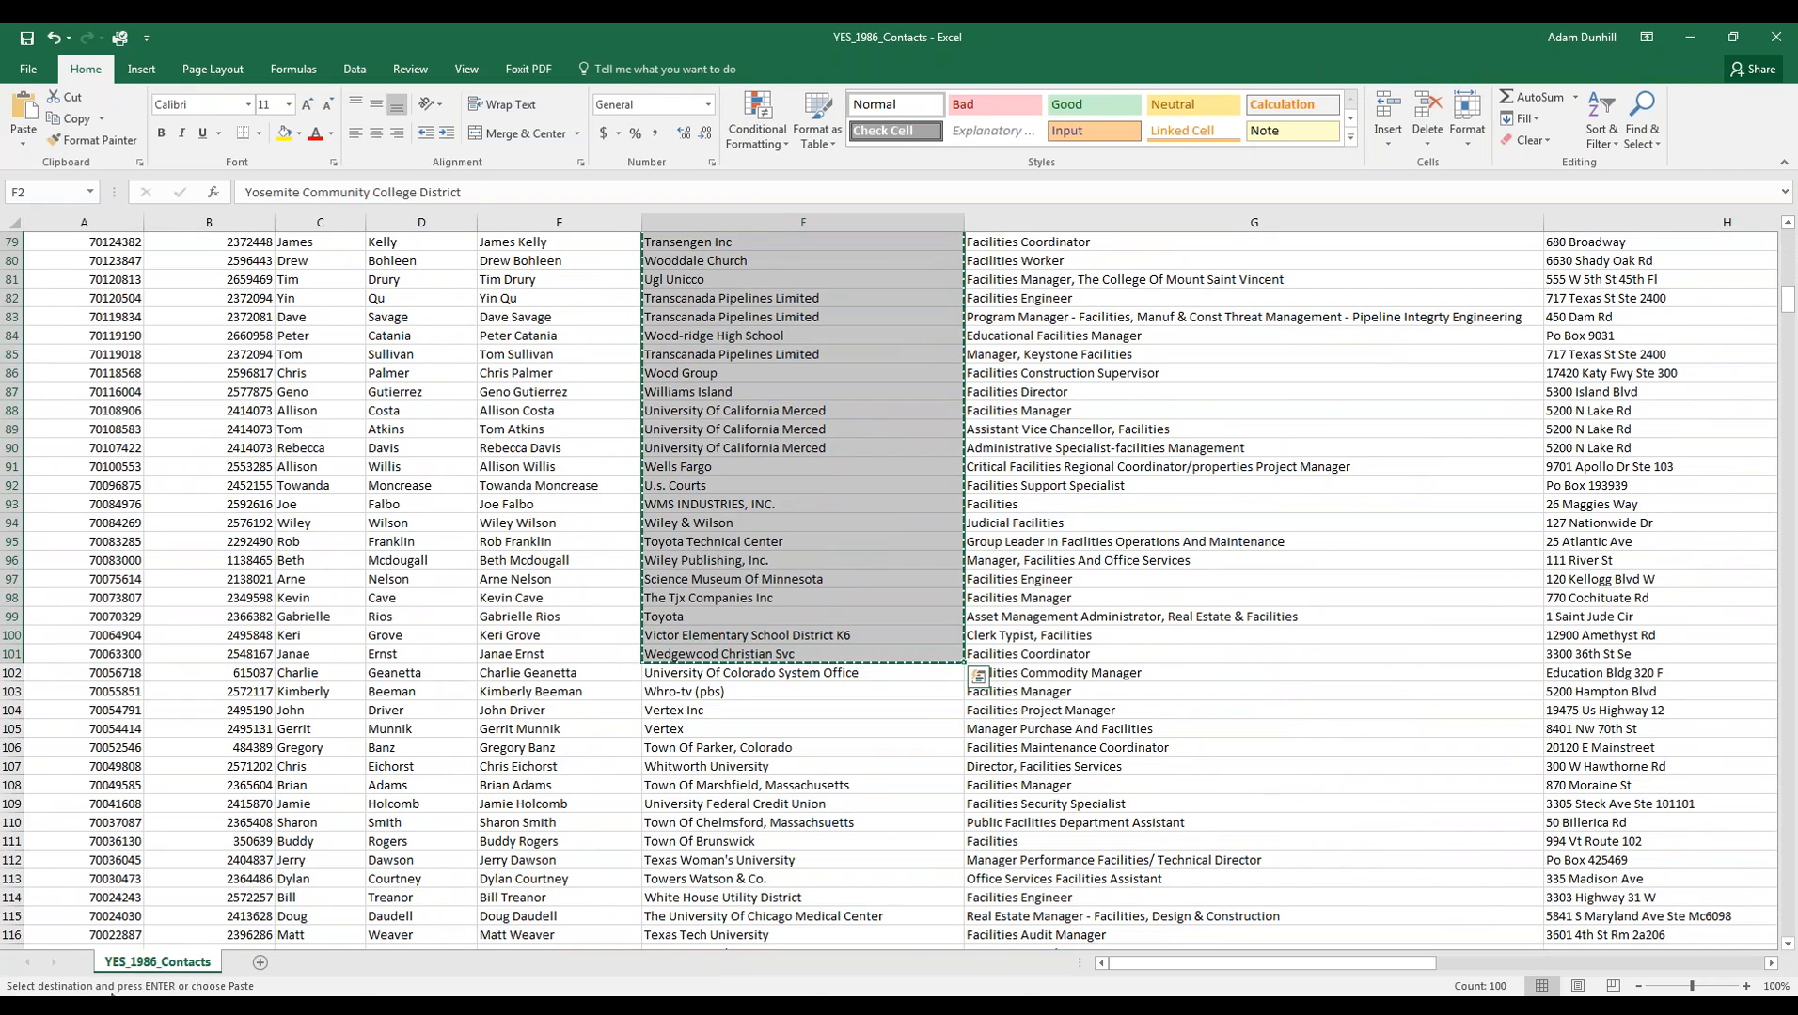
key("super")
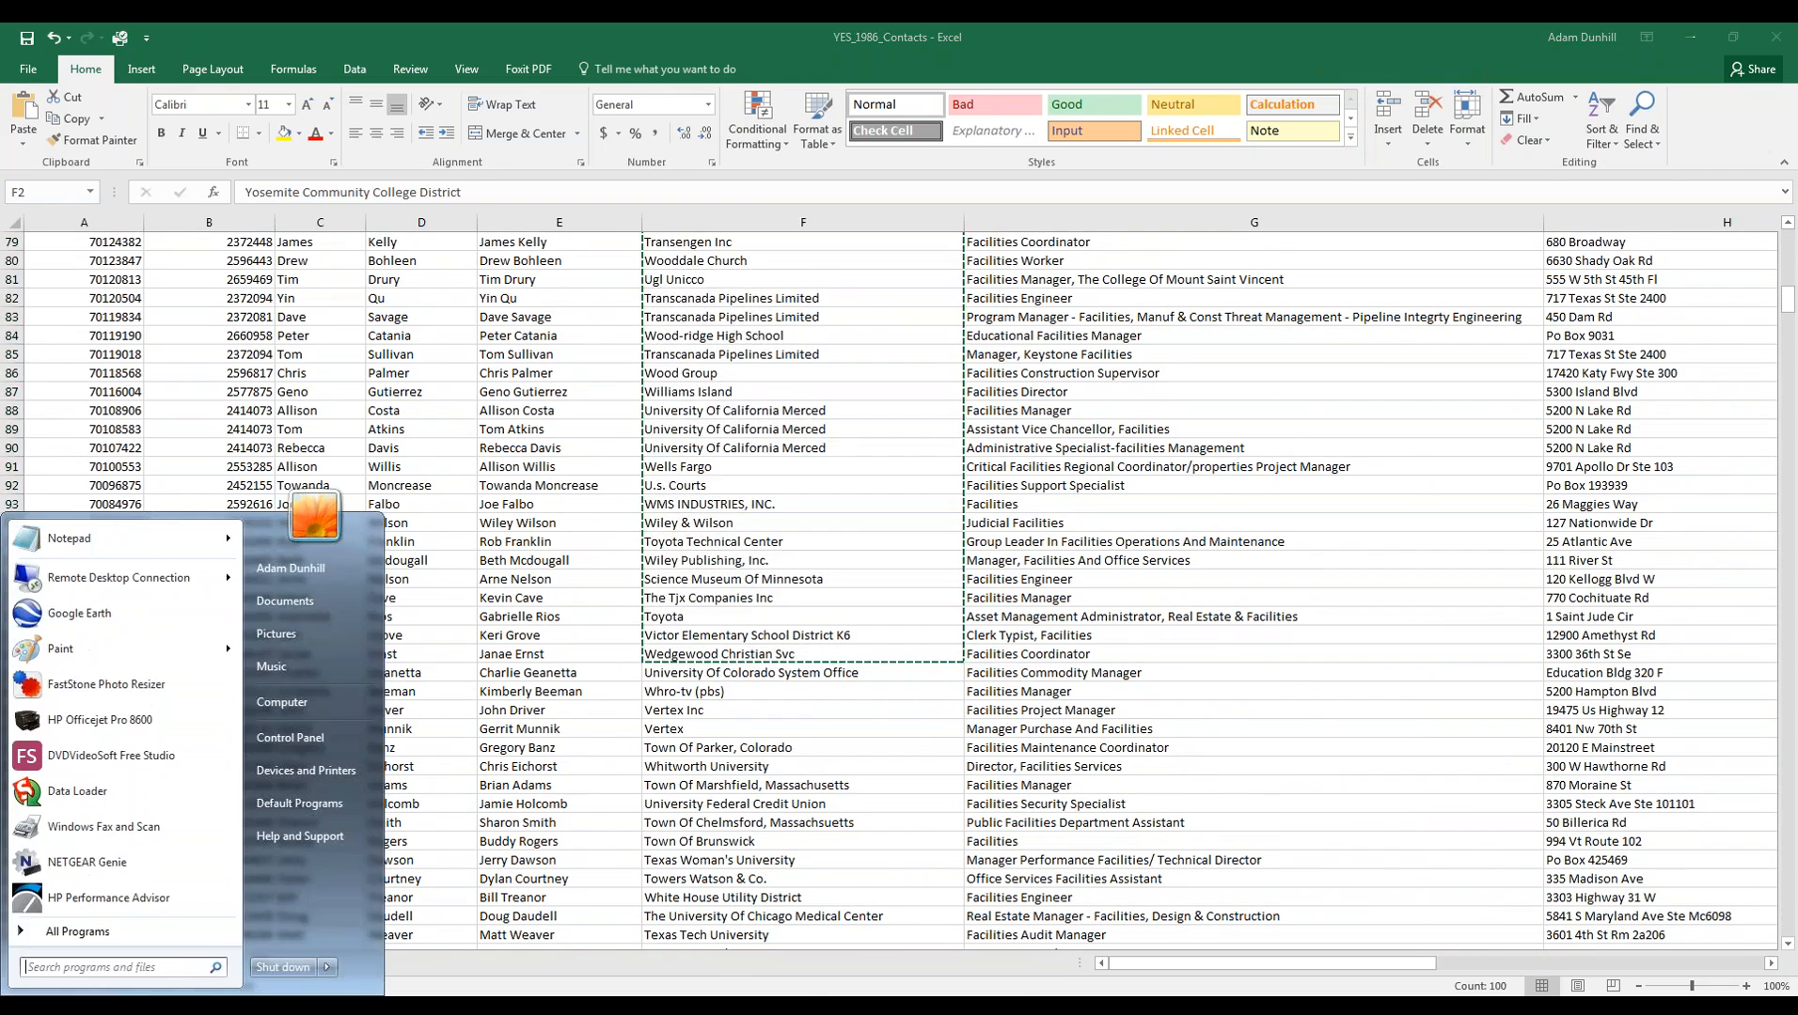
- Paste the company names into a new Notepad document and recopy them as plain text
left_click(68, 540)
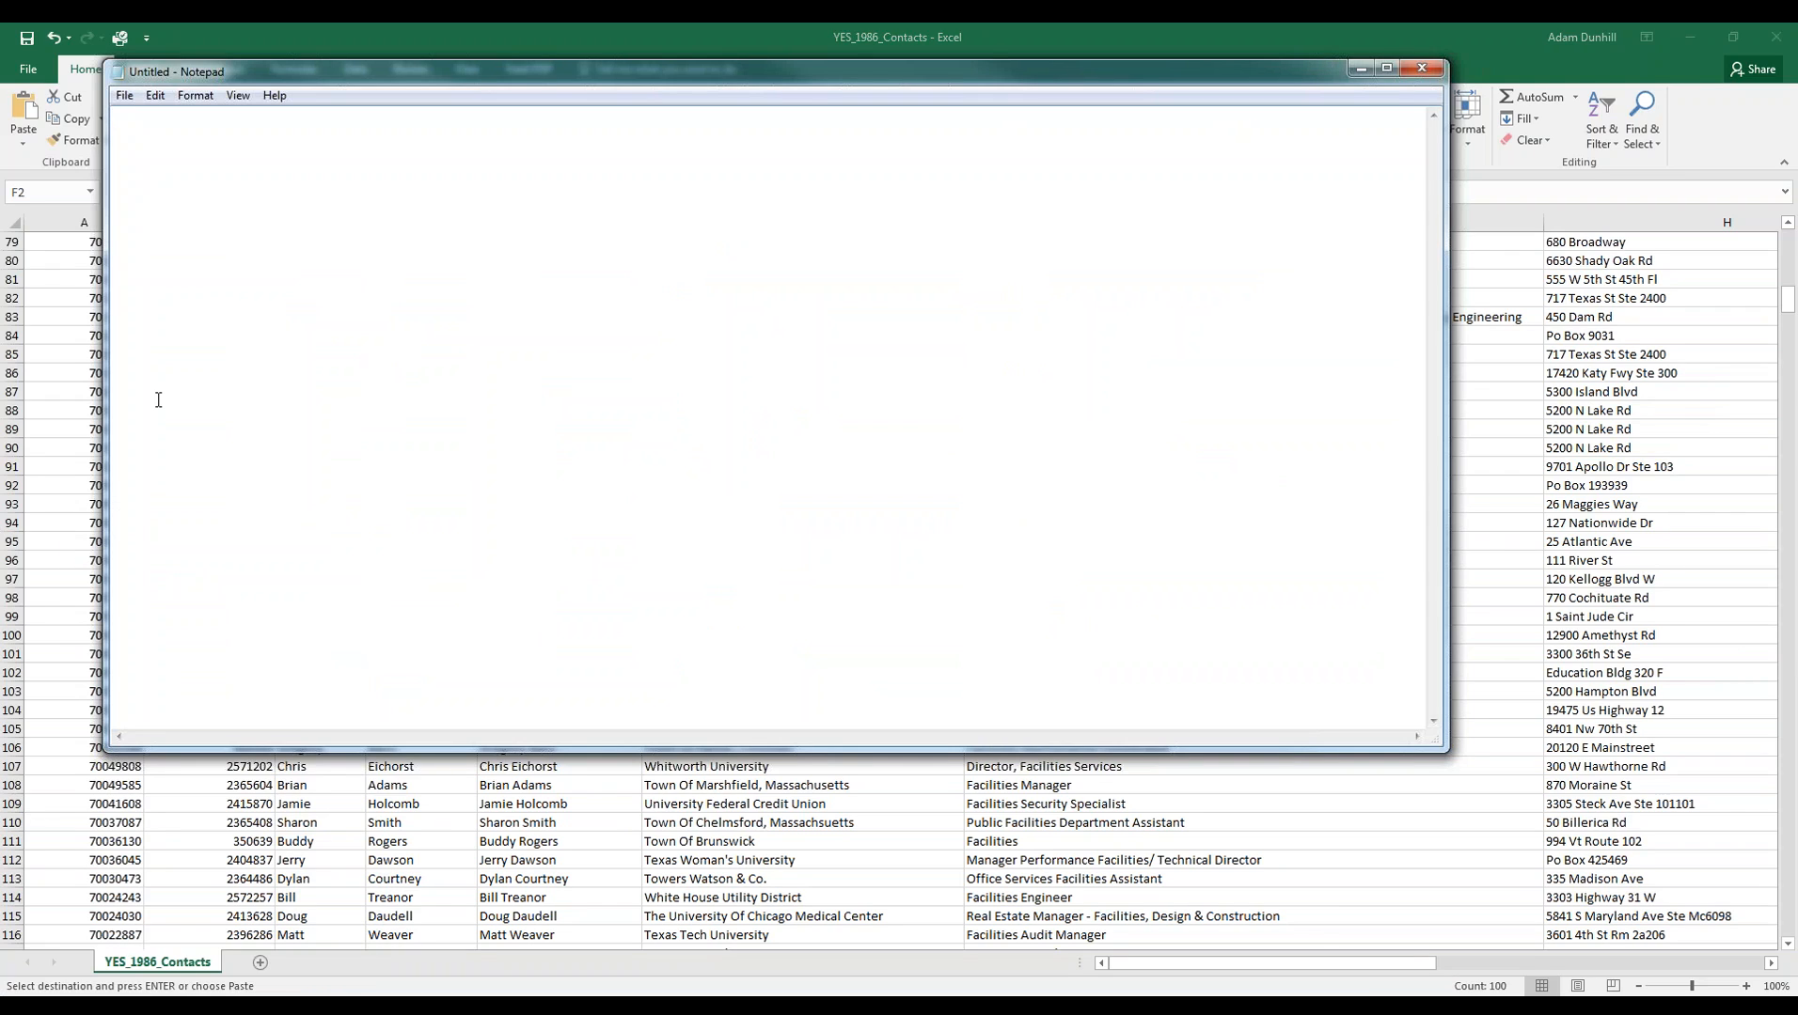
key("ctrl+v")
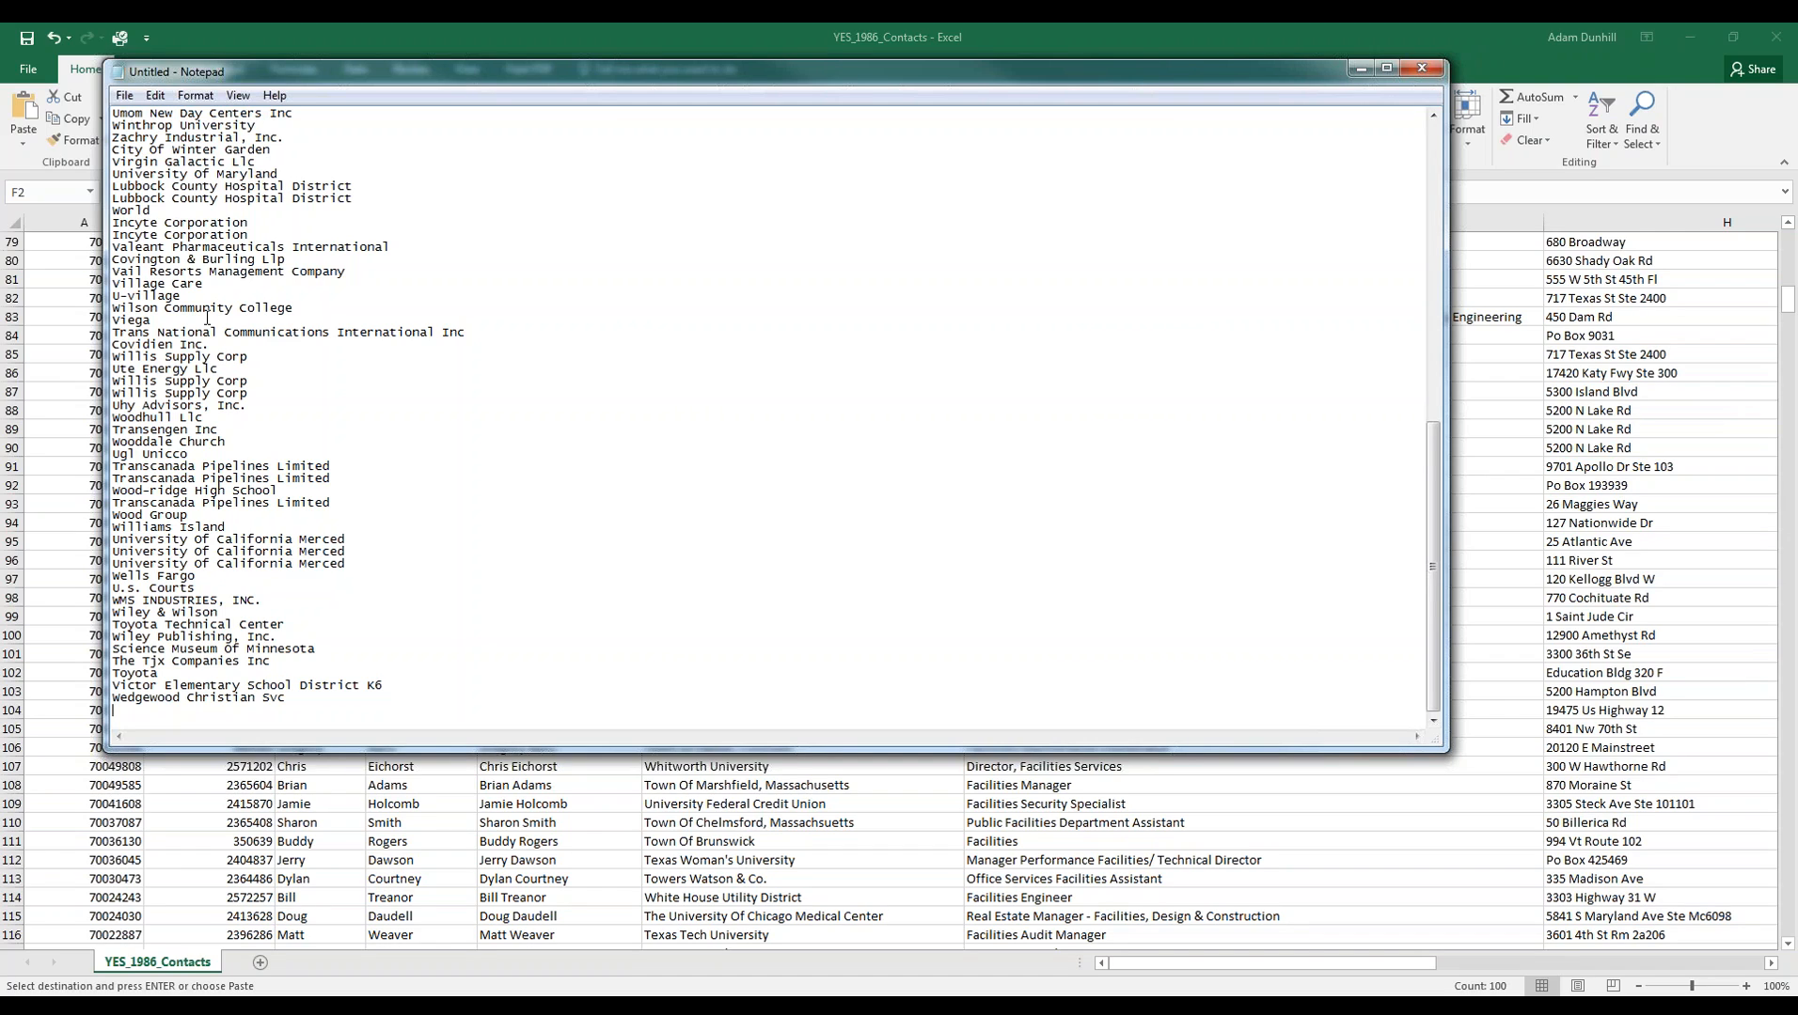
key("ctrl+a")
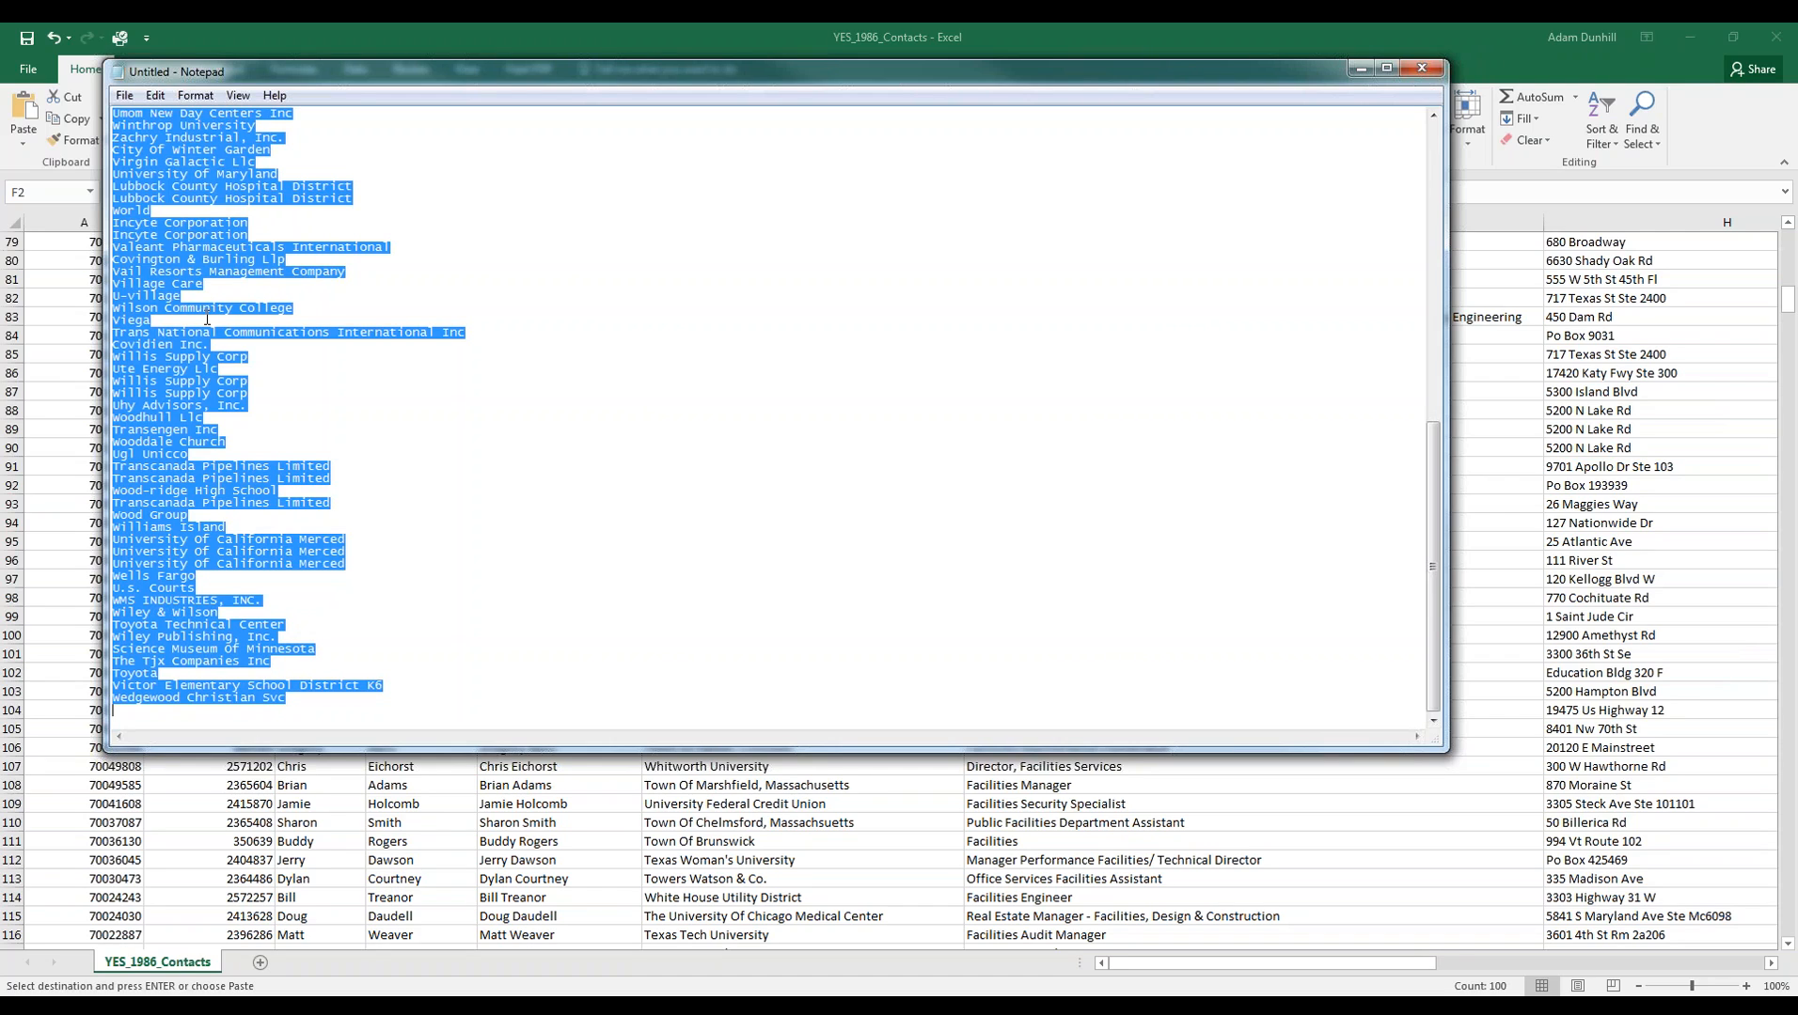
key("ctrl+c")
left_click(307, 999)
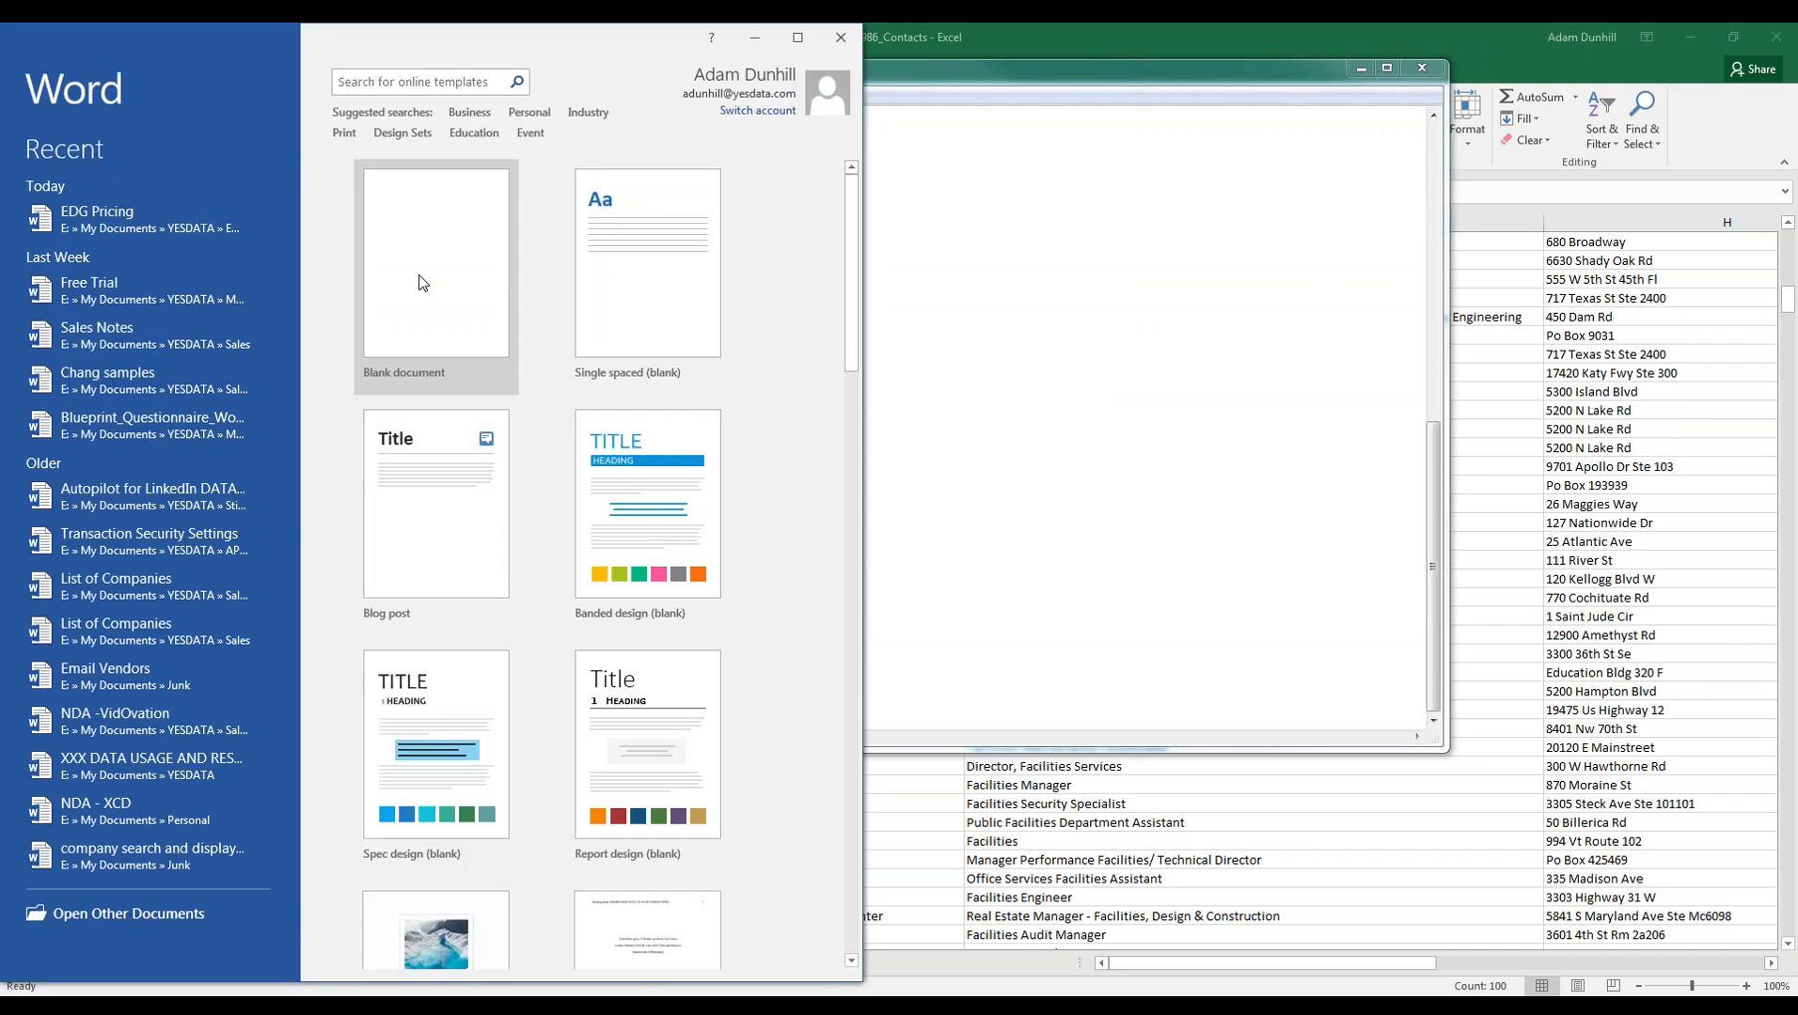
- Paste the plain-text company list into a blank Word document and maximize the window
left_click(421, 282)
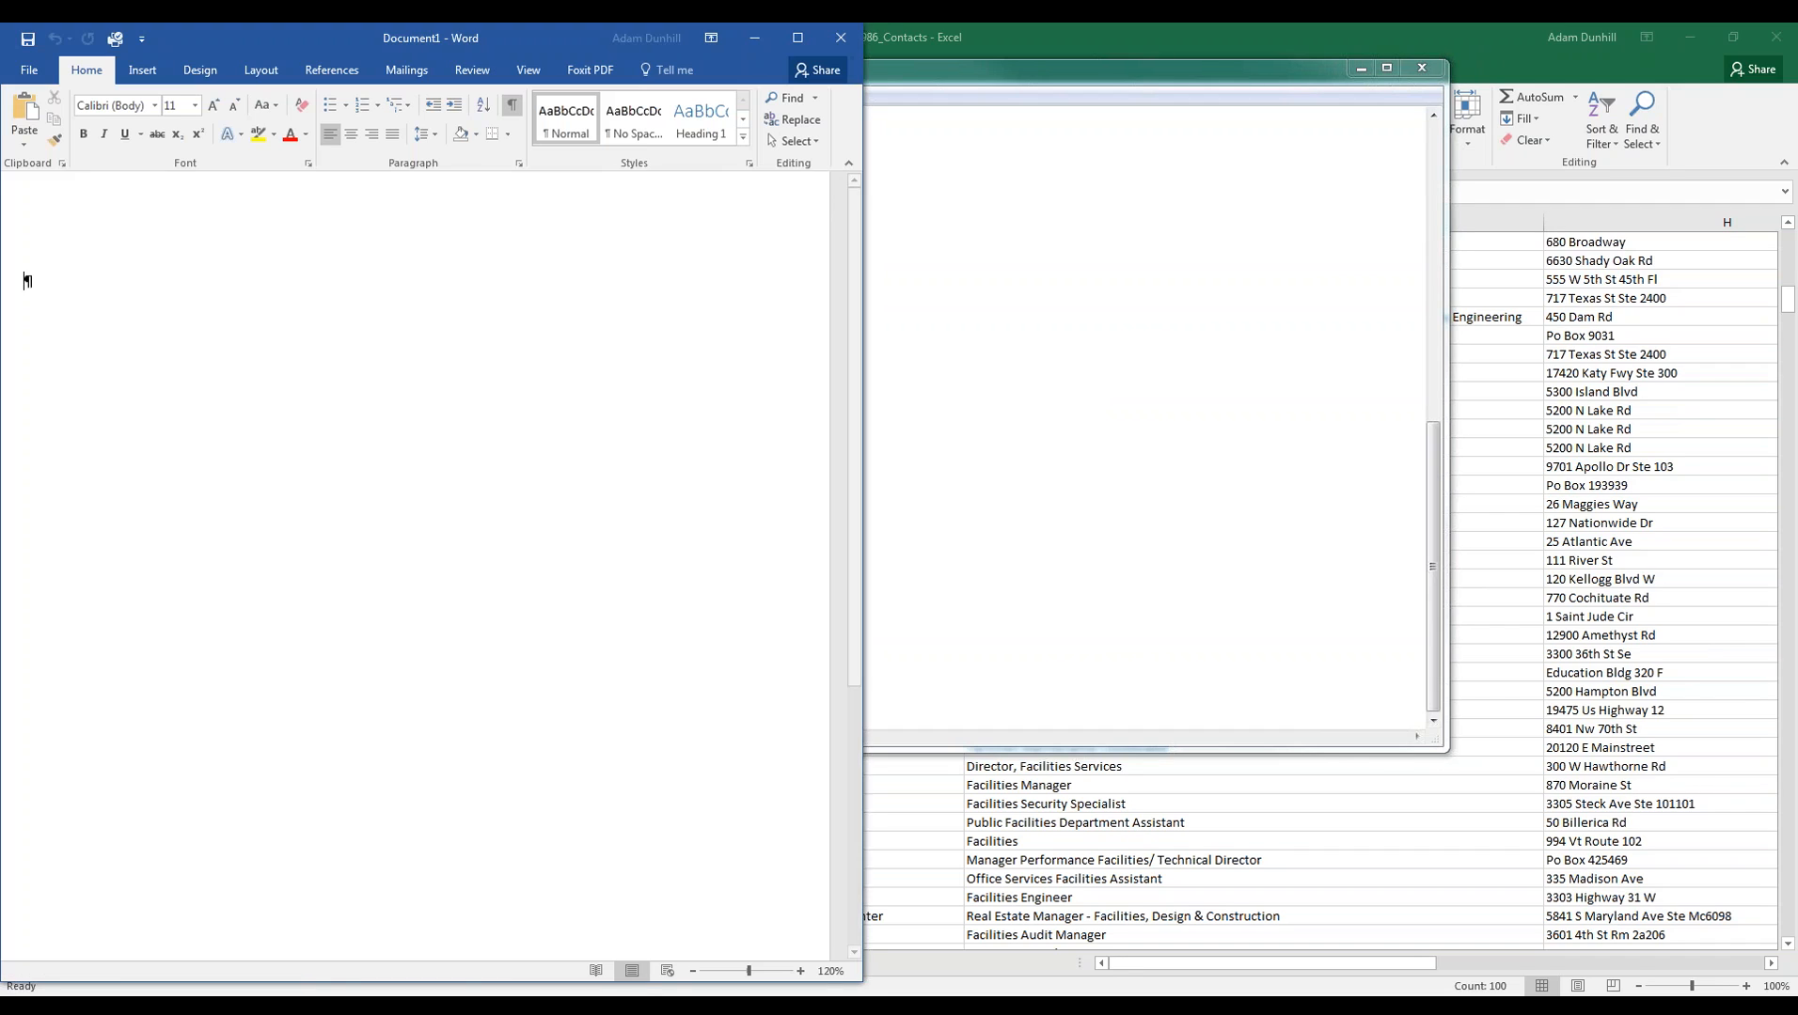
key("ctrl+v")
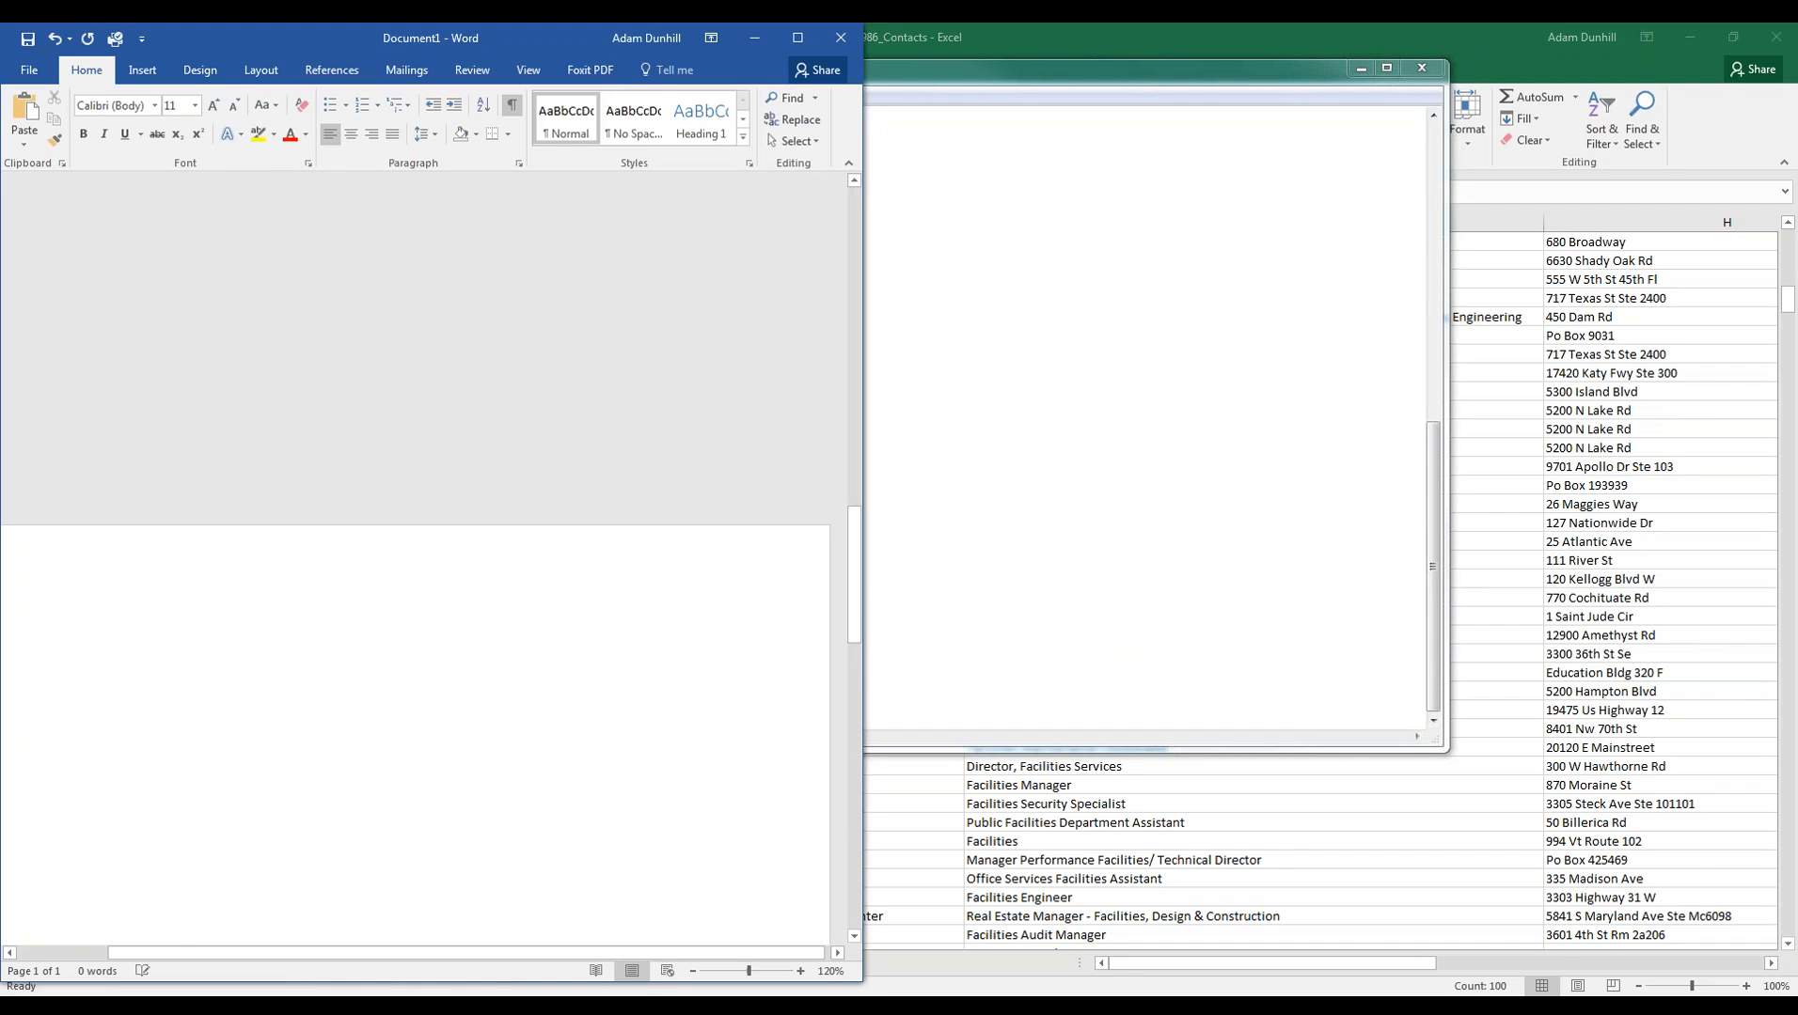
scroll(436, 543, "up", 15)
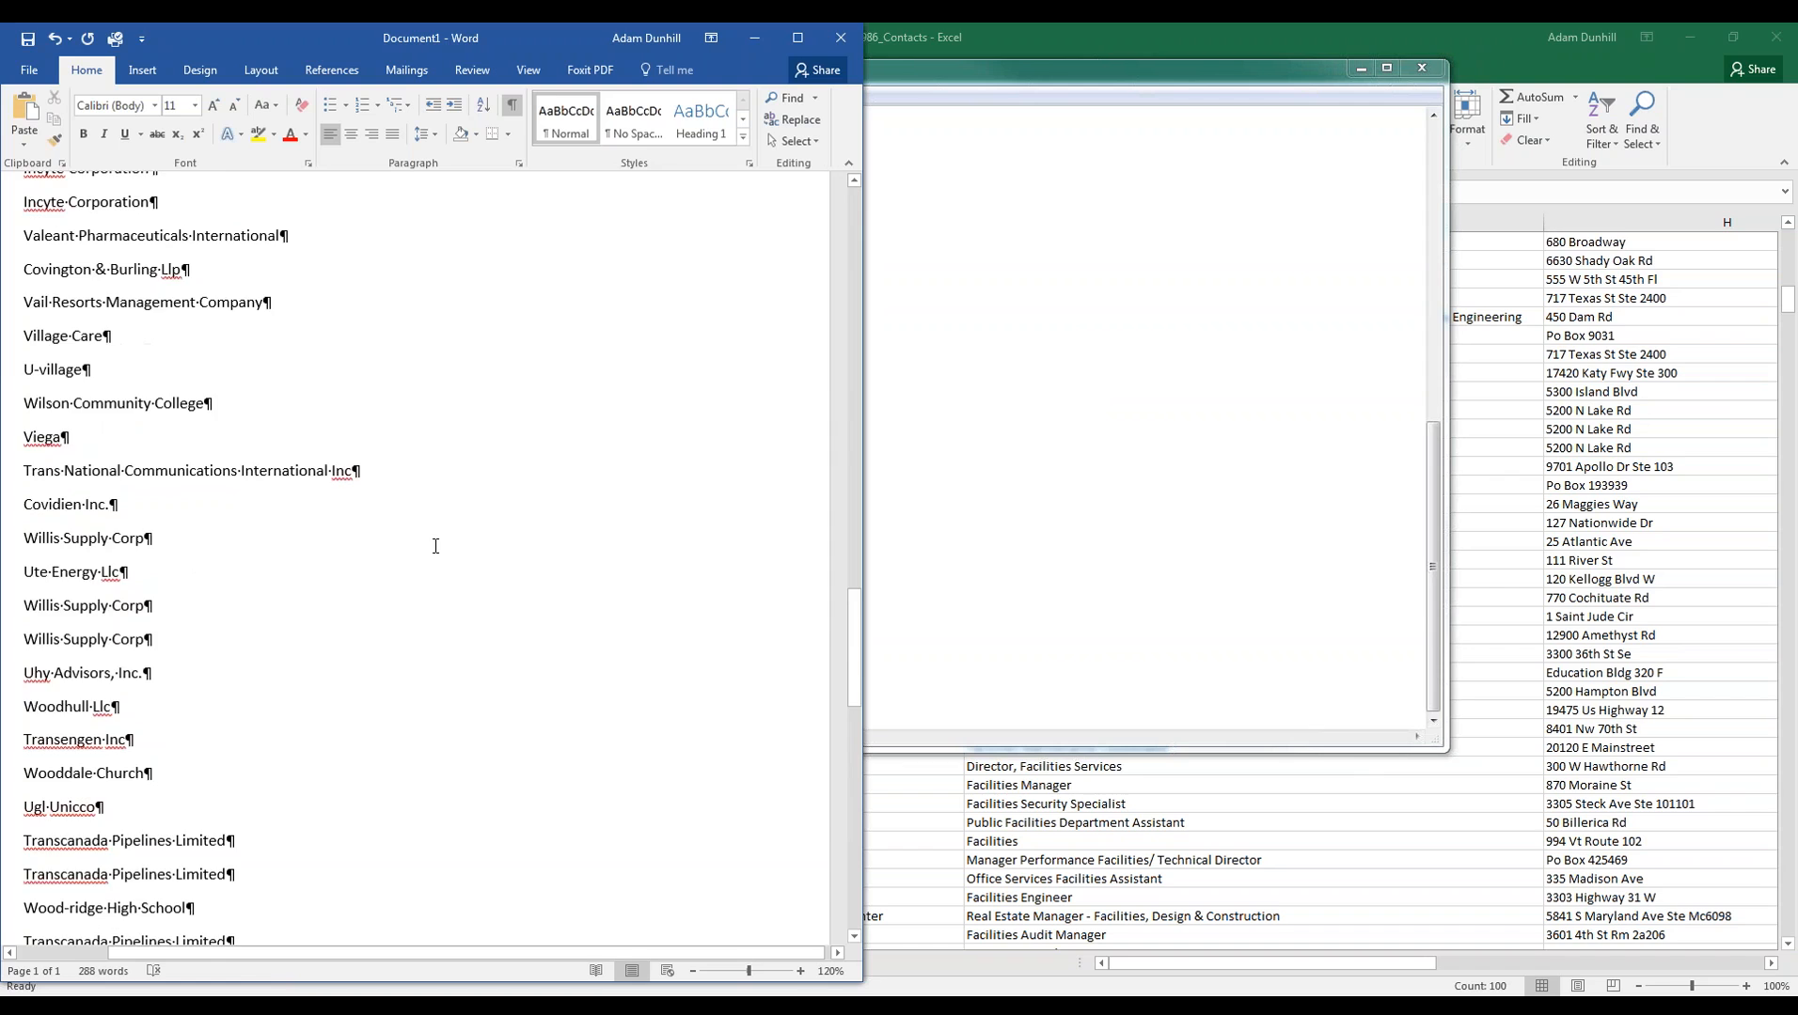
scroll(431, 548, "up", 10)
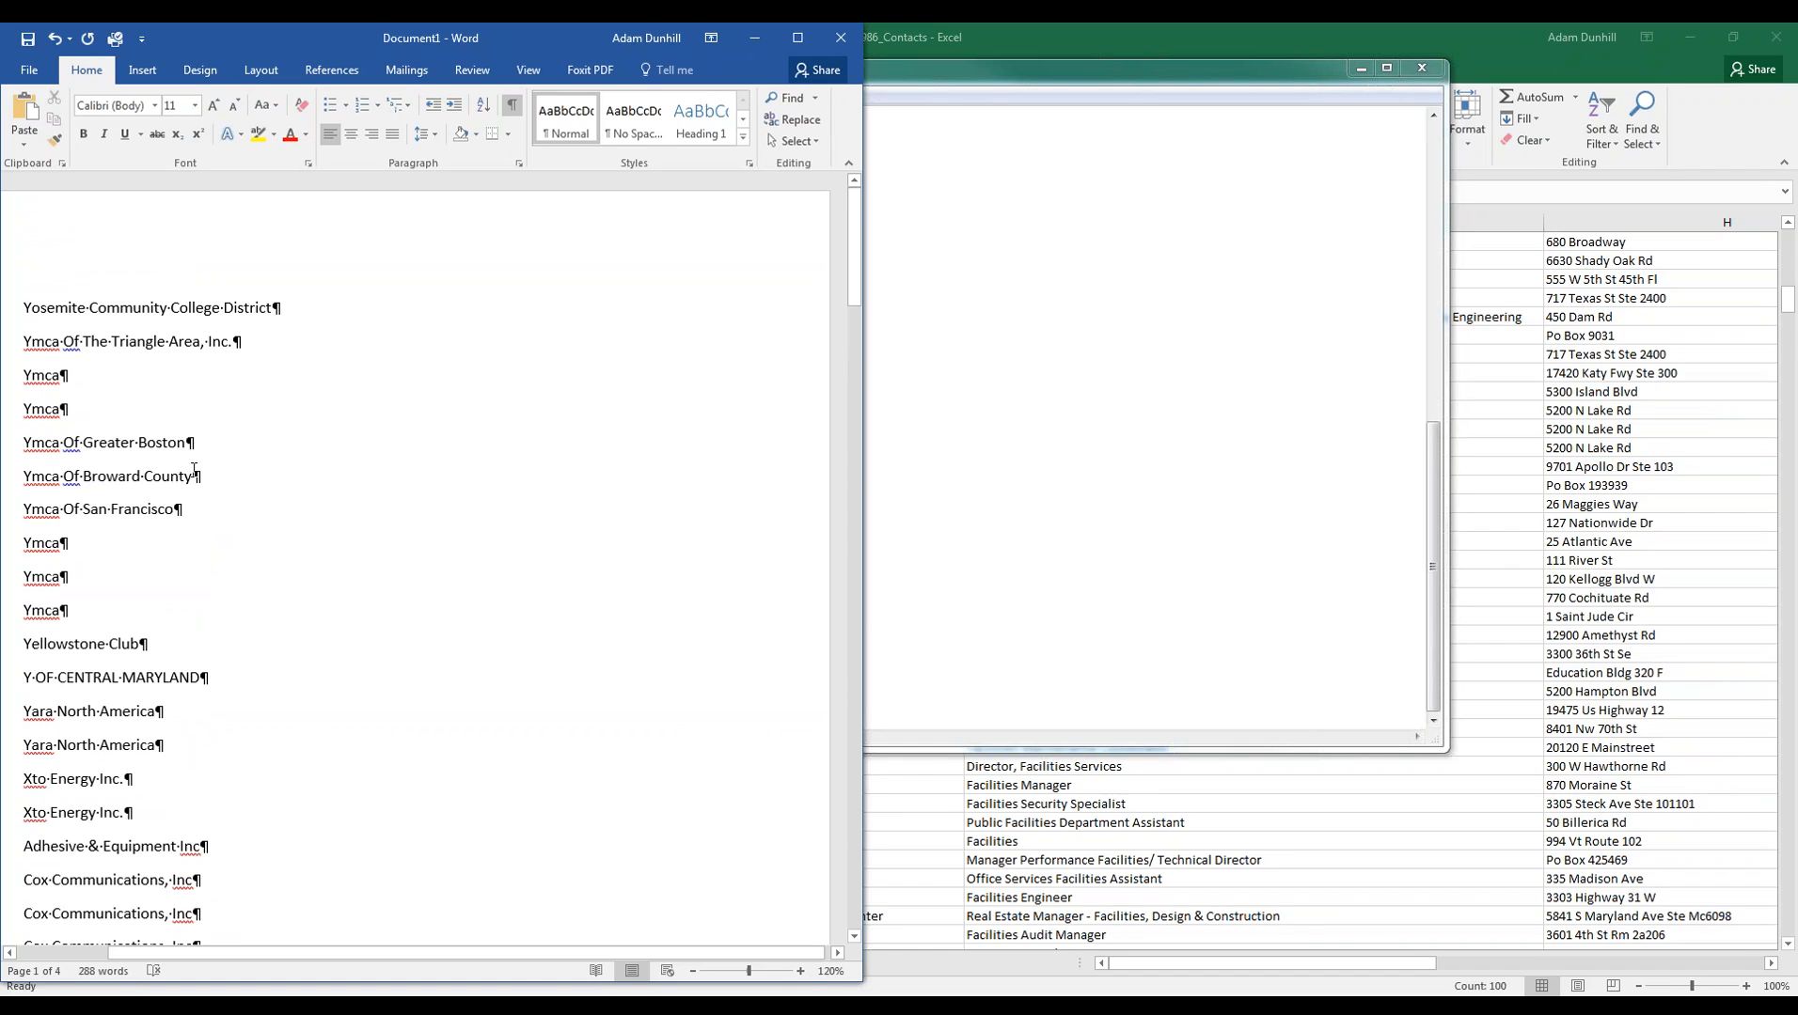
left_click(797, 37)
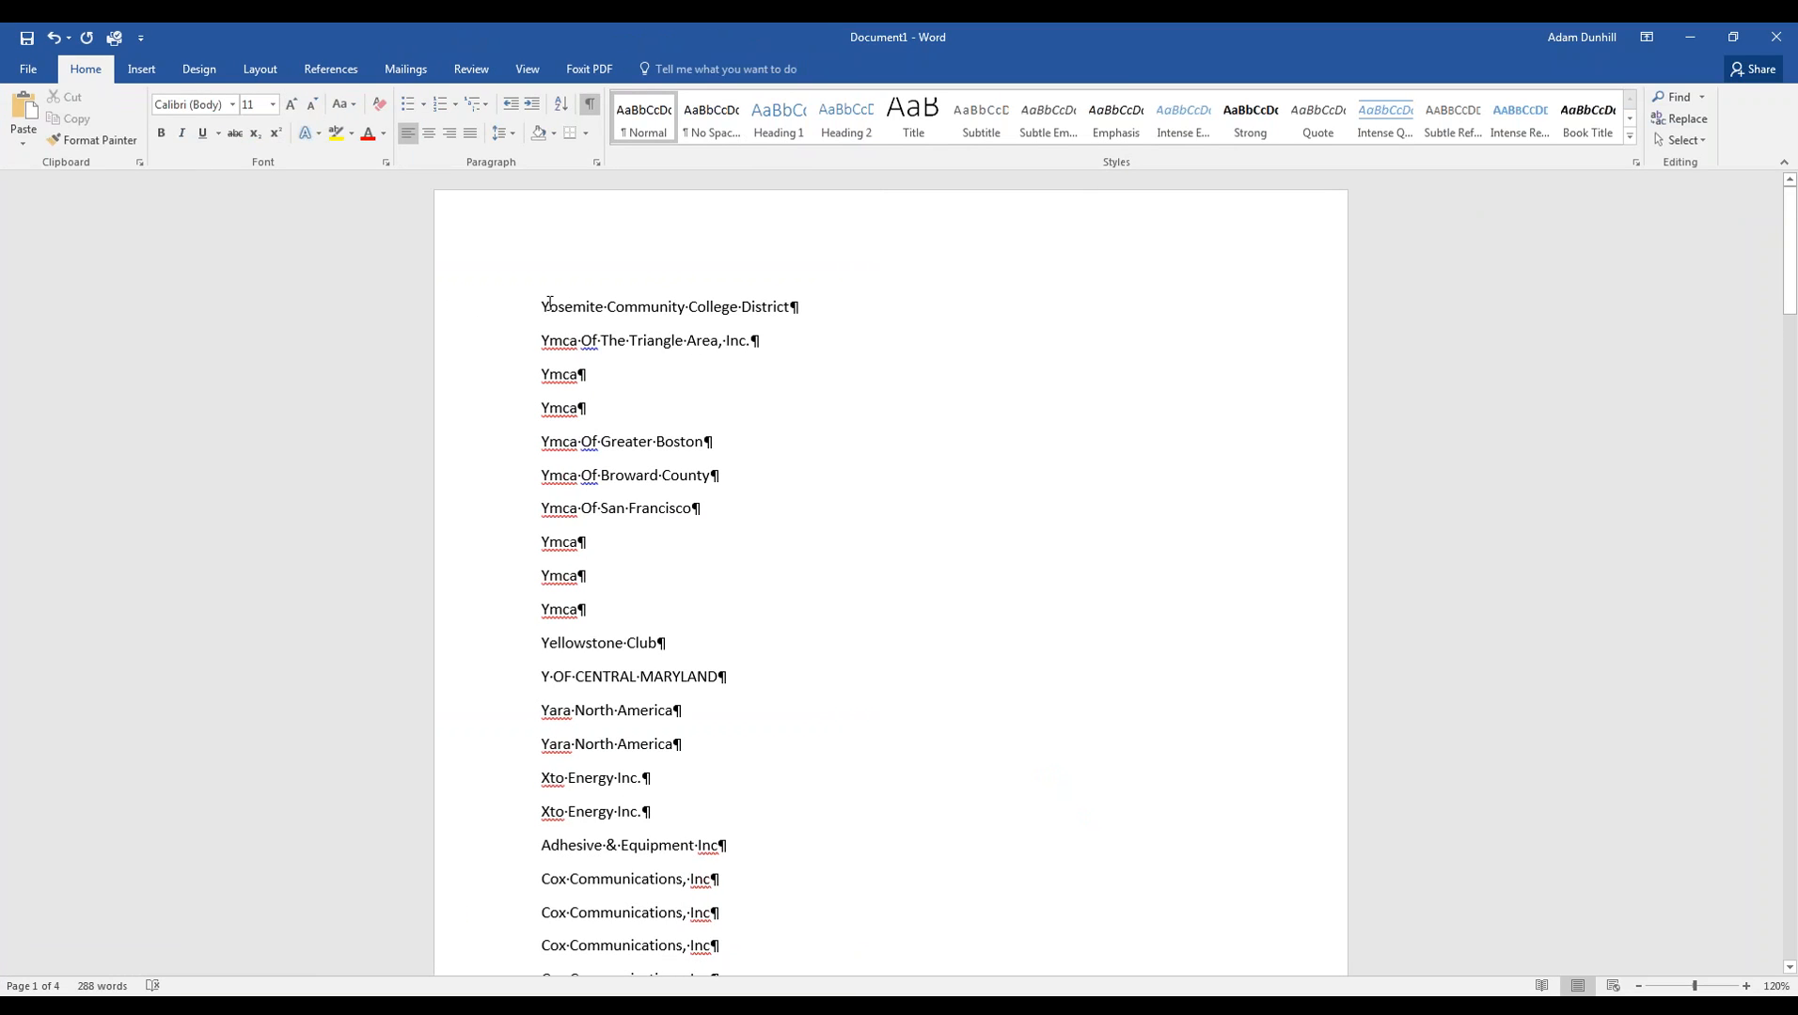
- Try joining the first two company names with a comma, then split them back onto separate lines
left_click(789, 307)
key("Delete")
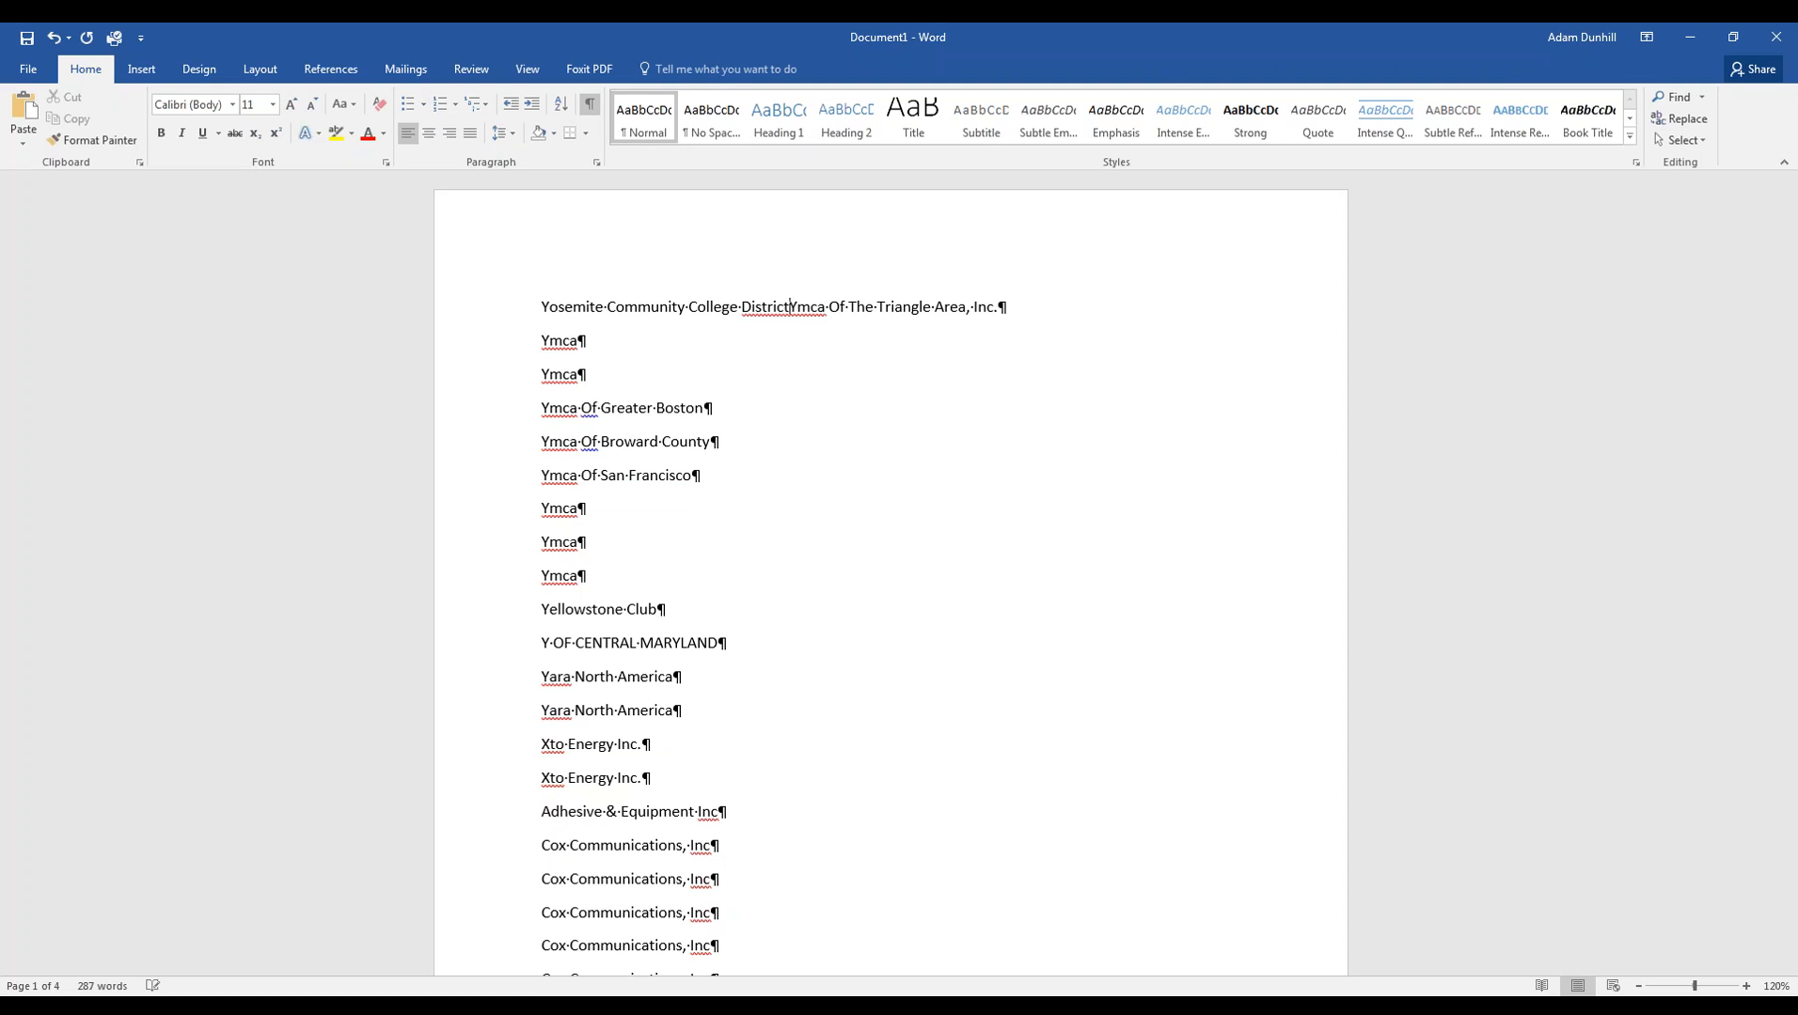
type(",")
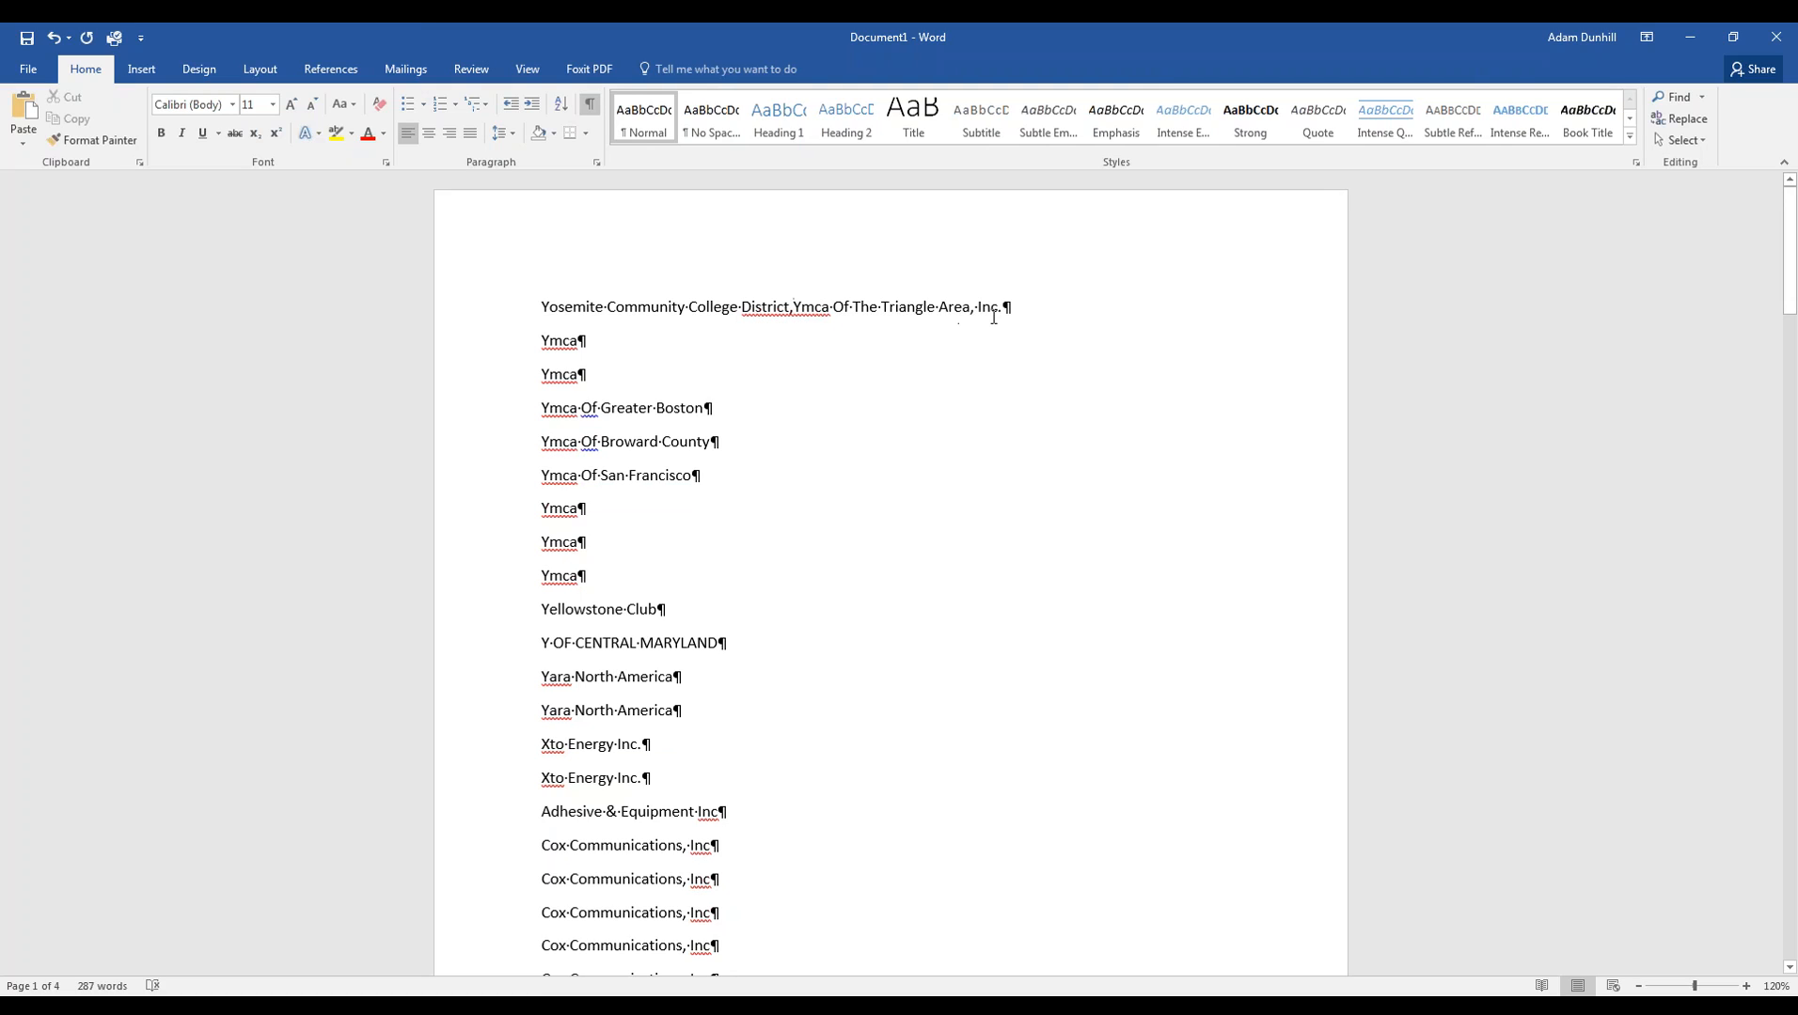
double_click(966, 307)
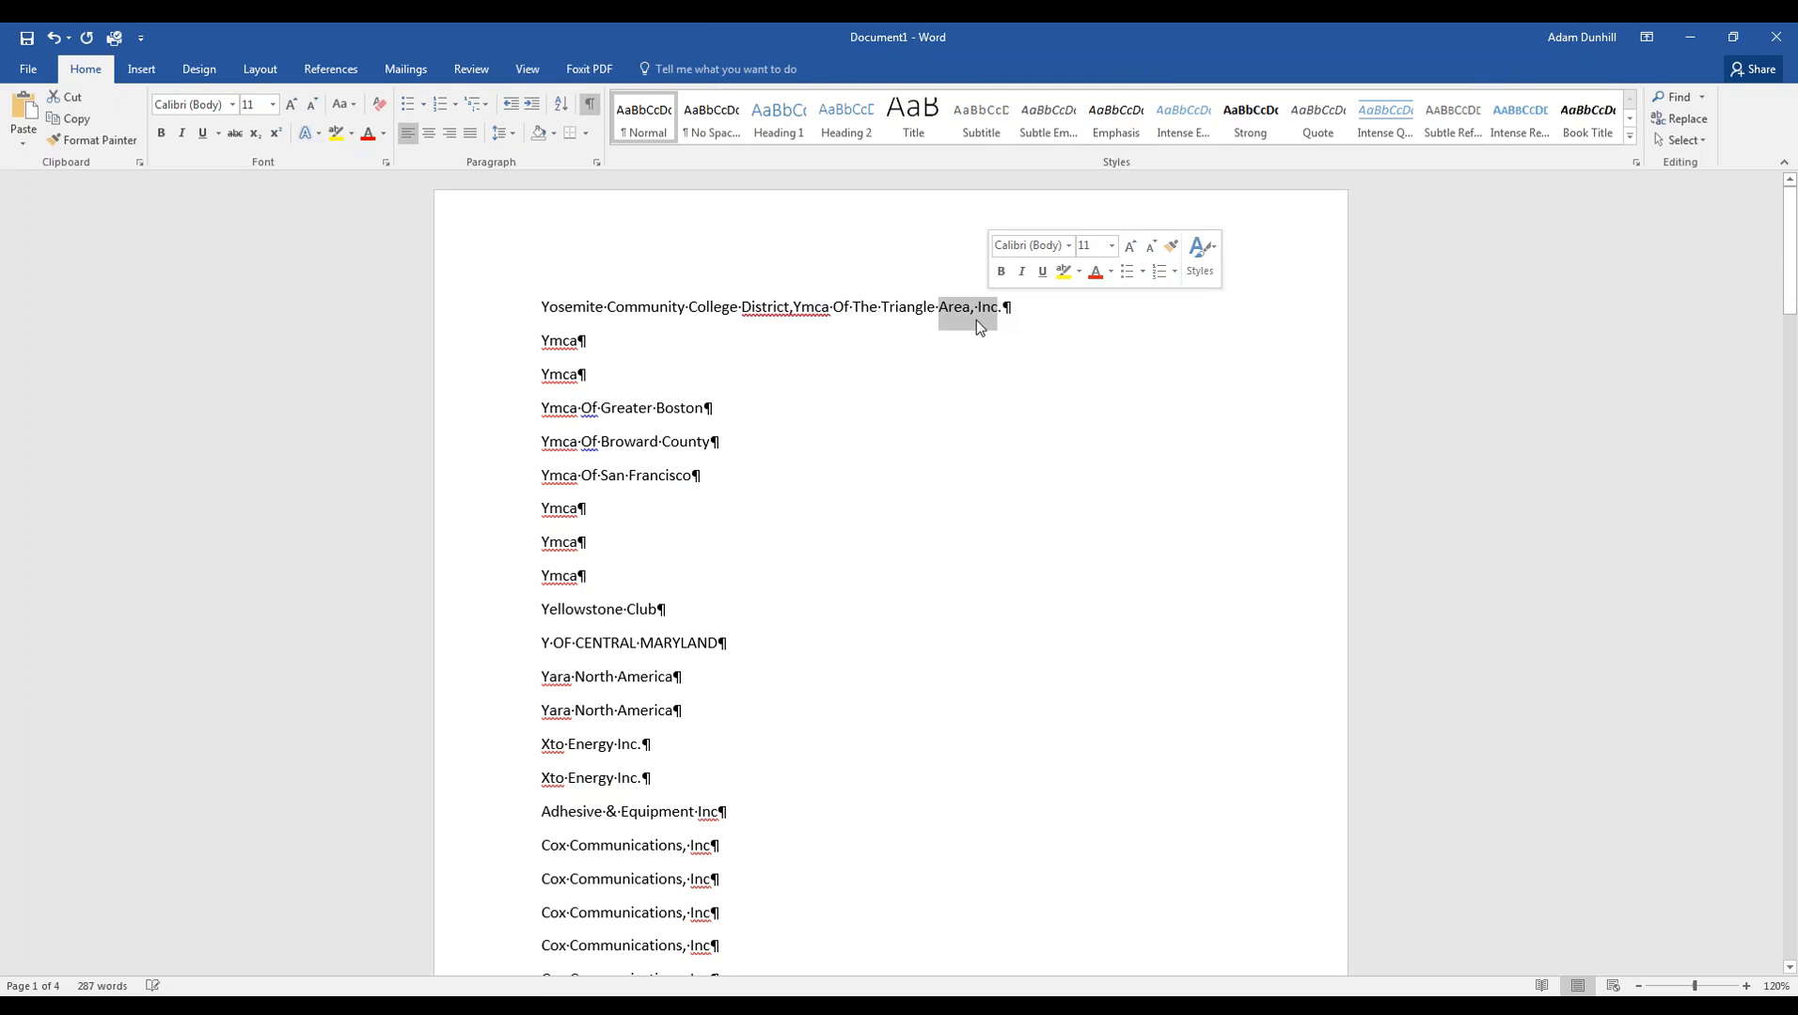
key("Delete")
left_click(791, 311)
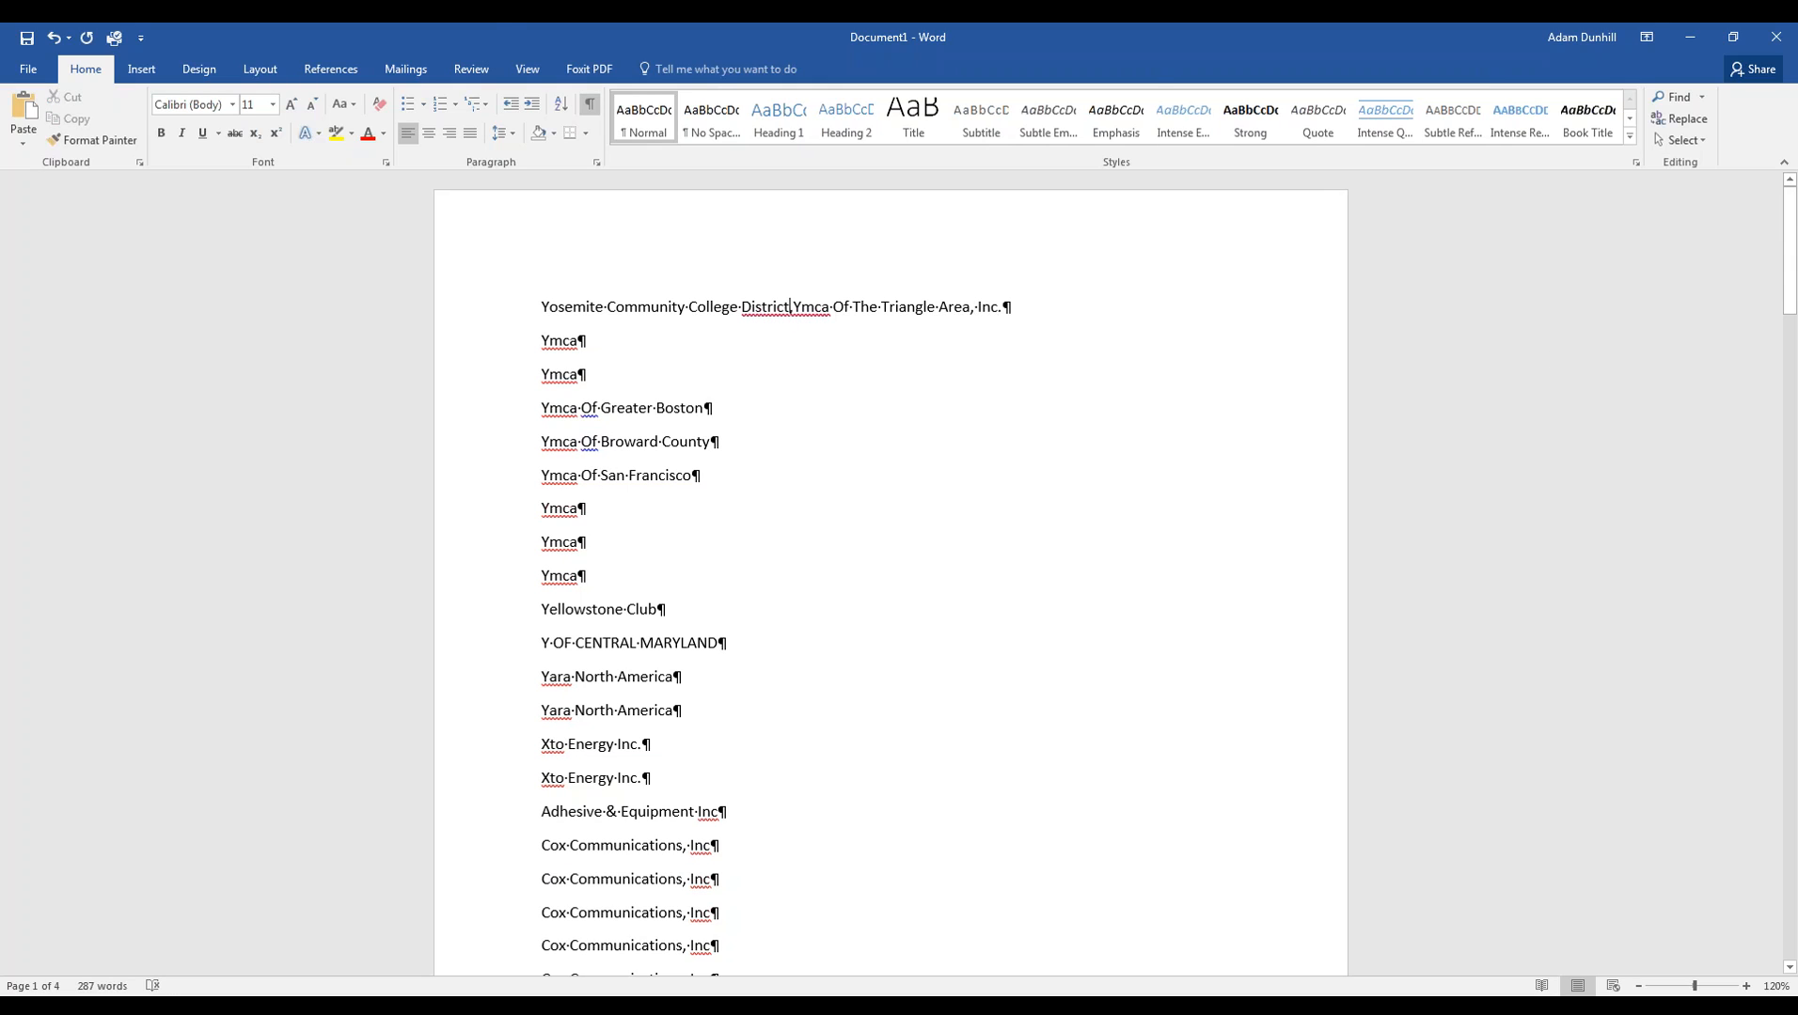
left_click(54, 40)
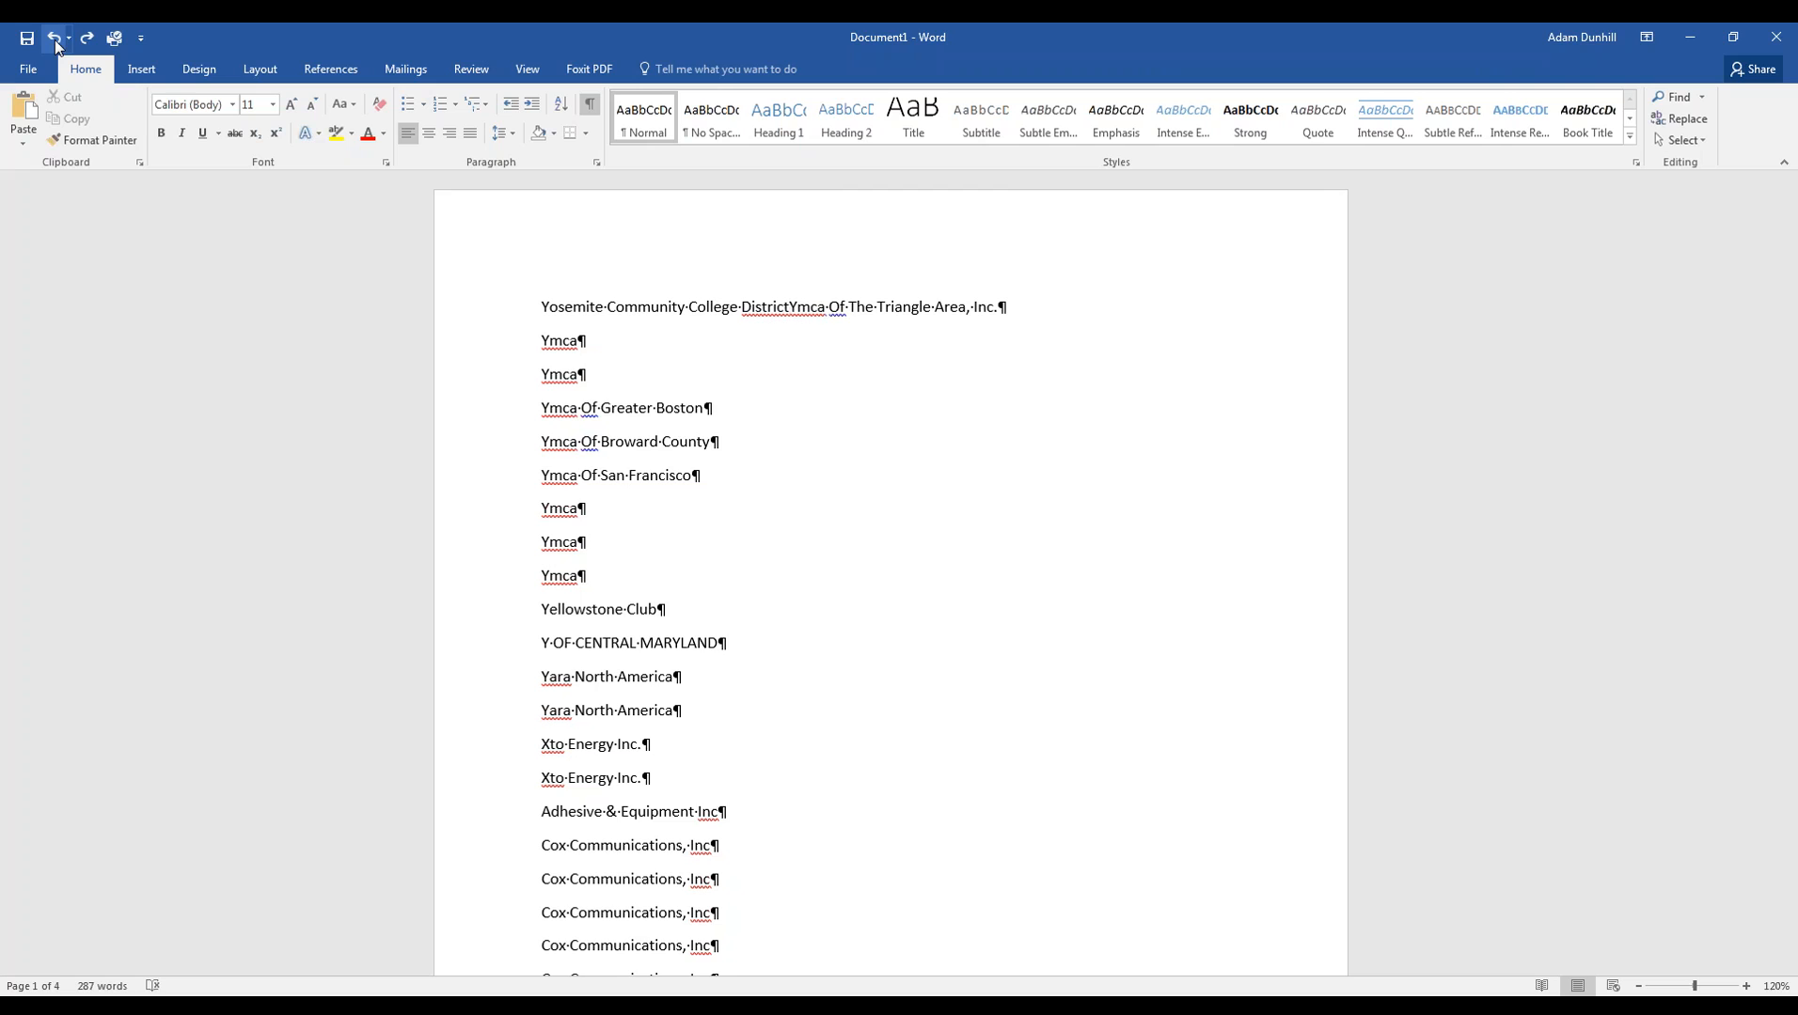
key("Return")
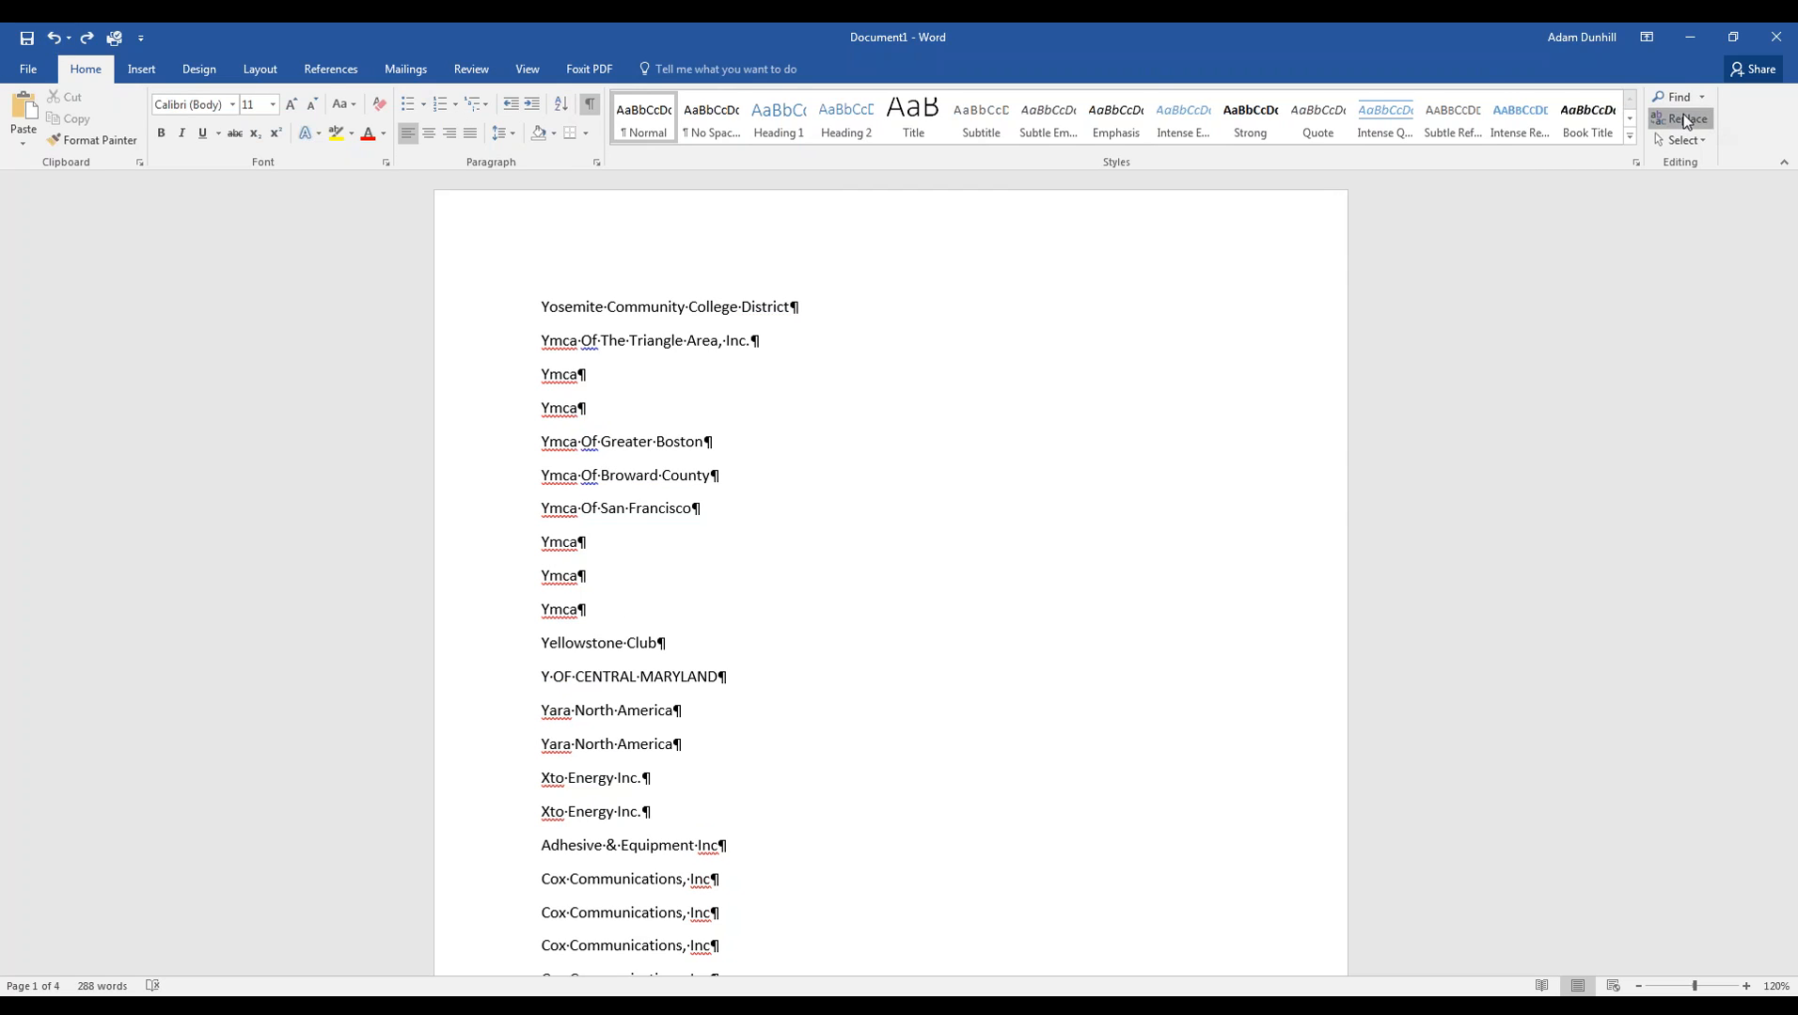
- Replace every comma in the document with nothing, removing 17 commas from the names
left_click(1683, 119)
type(",")
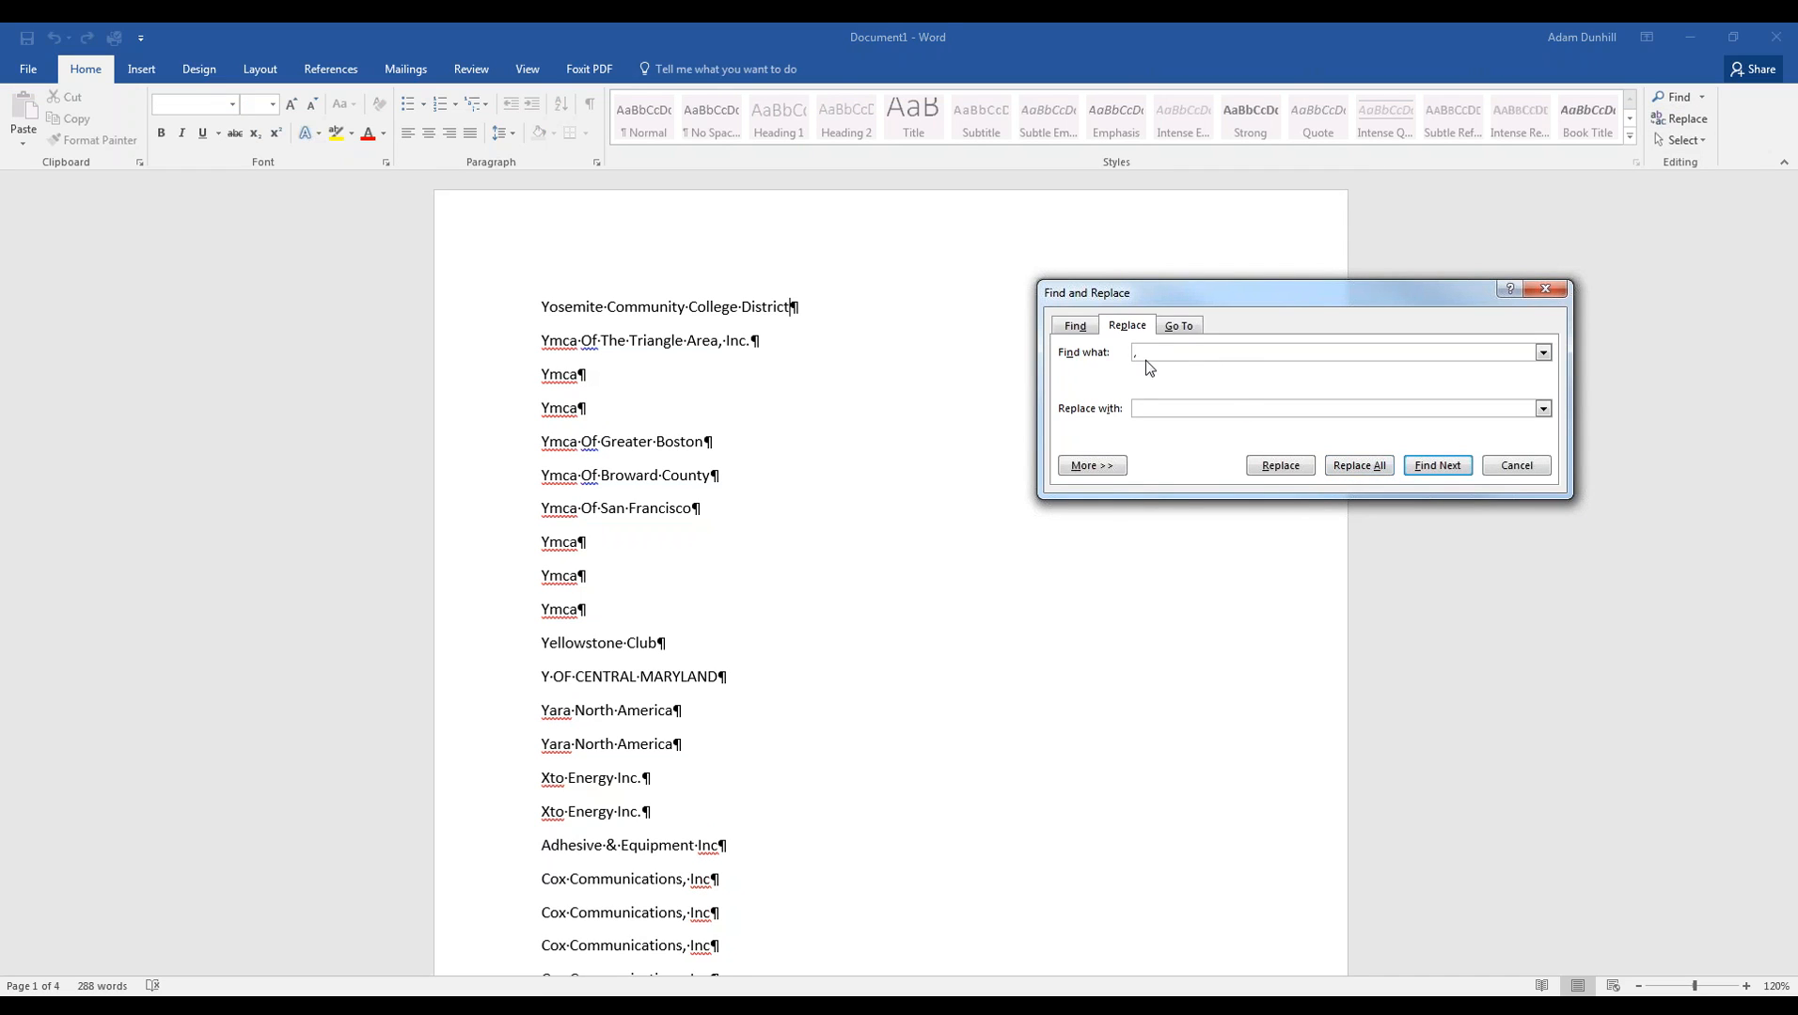
left_click(1362, 468)
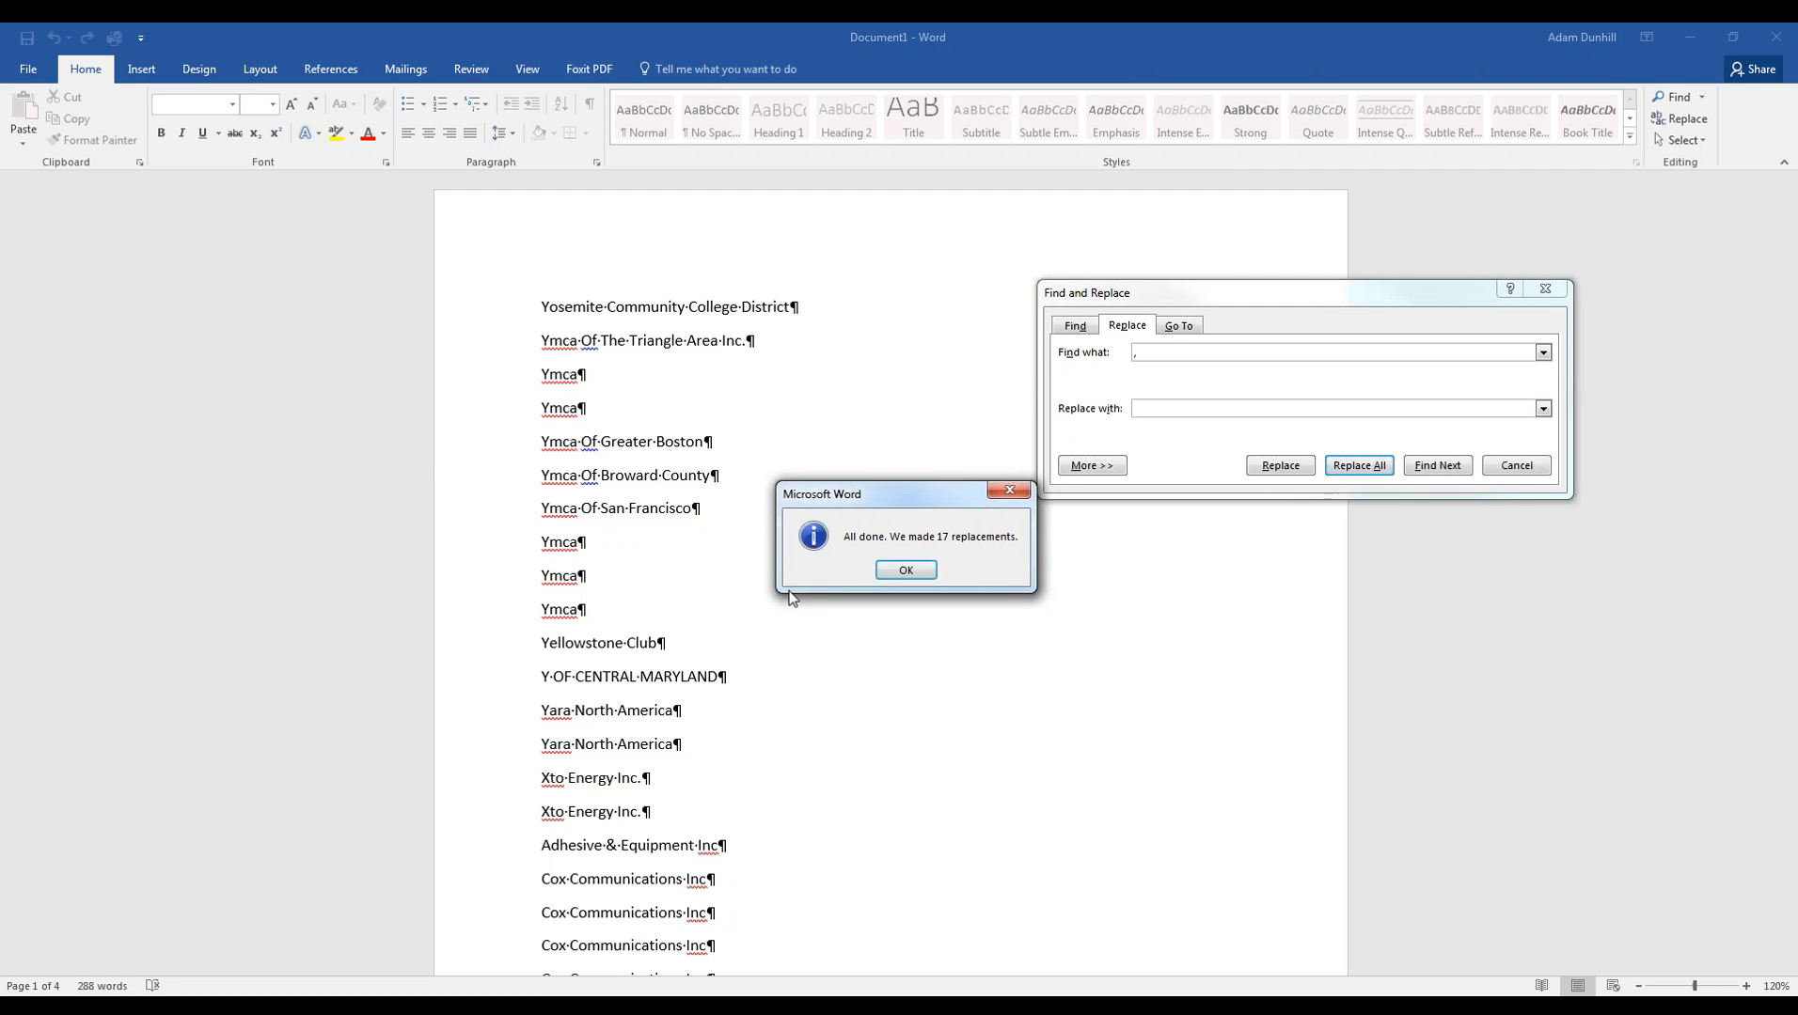
left_click(906, 572)
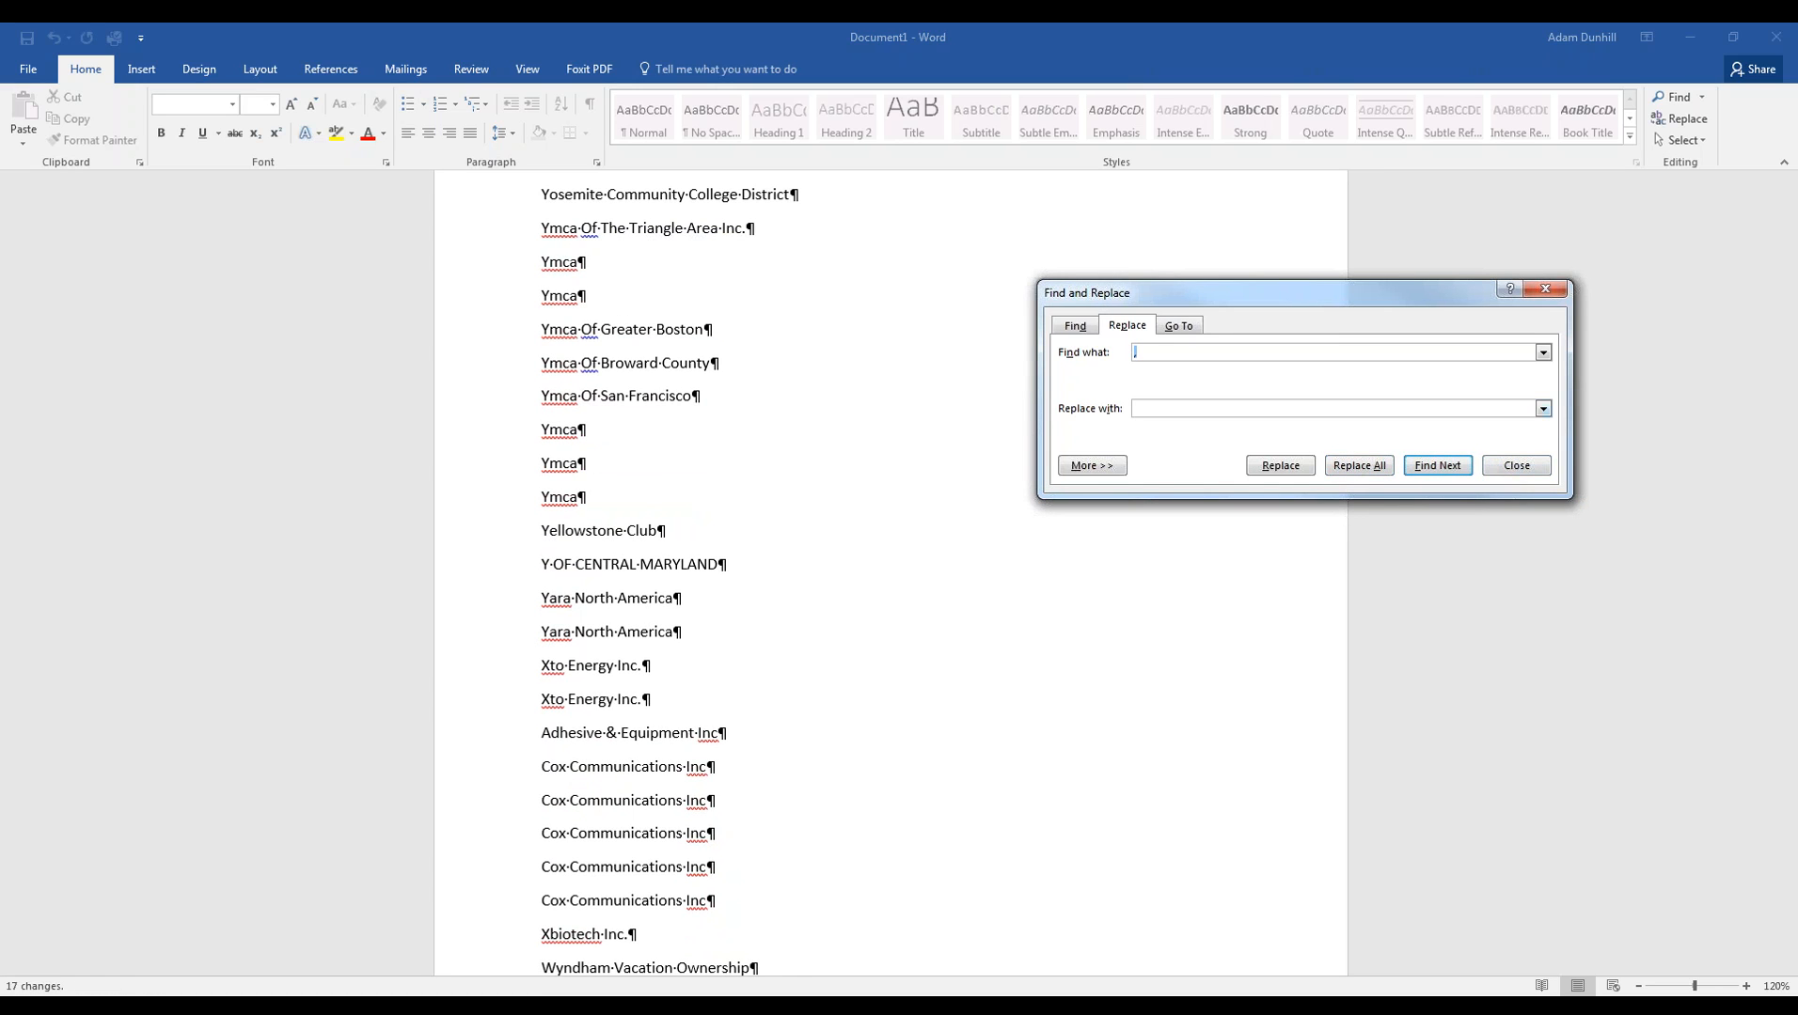
- Replace all 100 paragraph marks with commas and select the resulting one-paragraph list
left_click(792, 193)
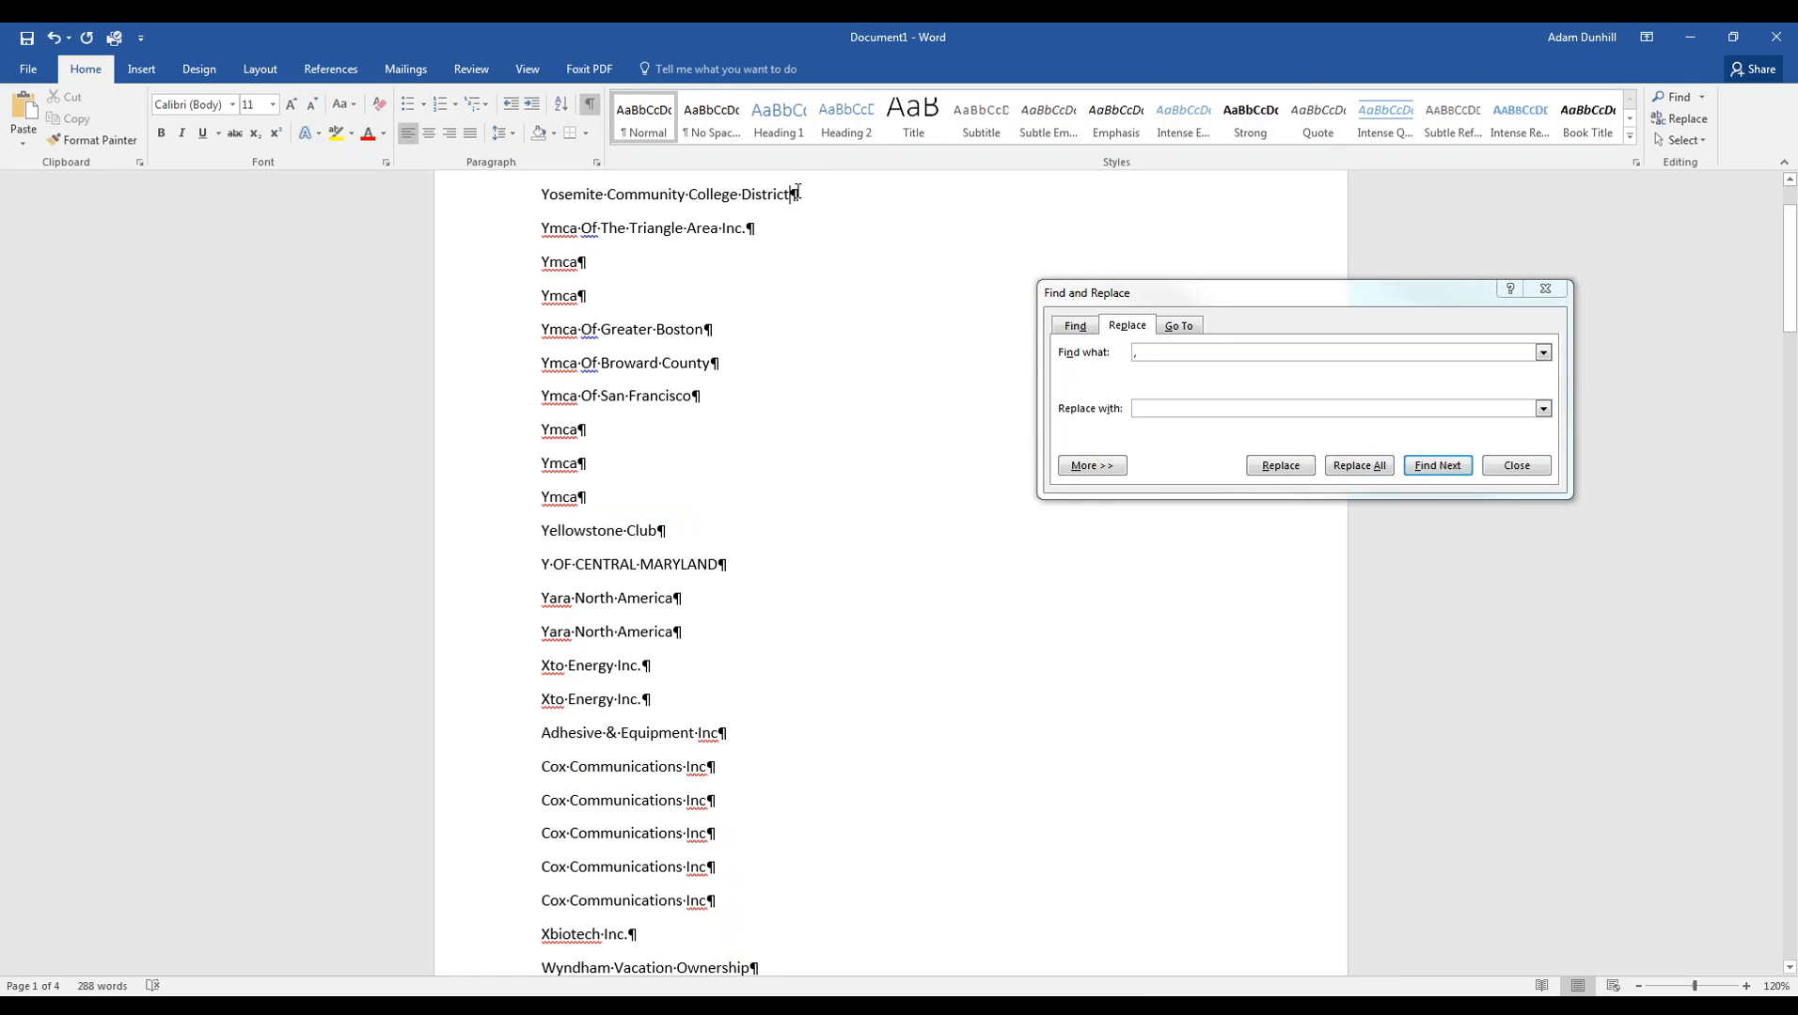
left_click(1148, 356)
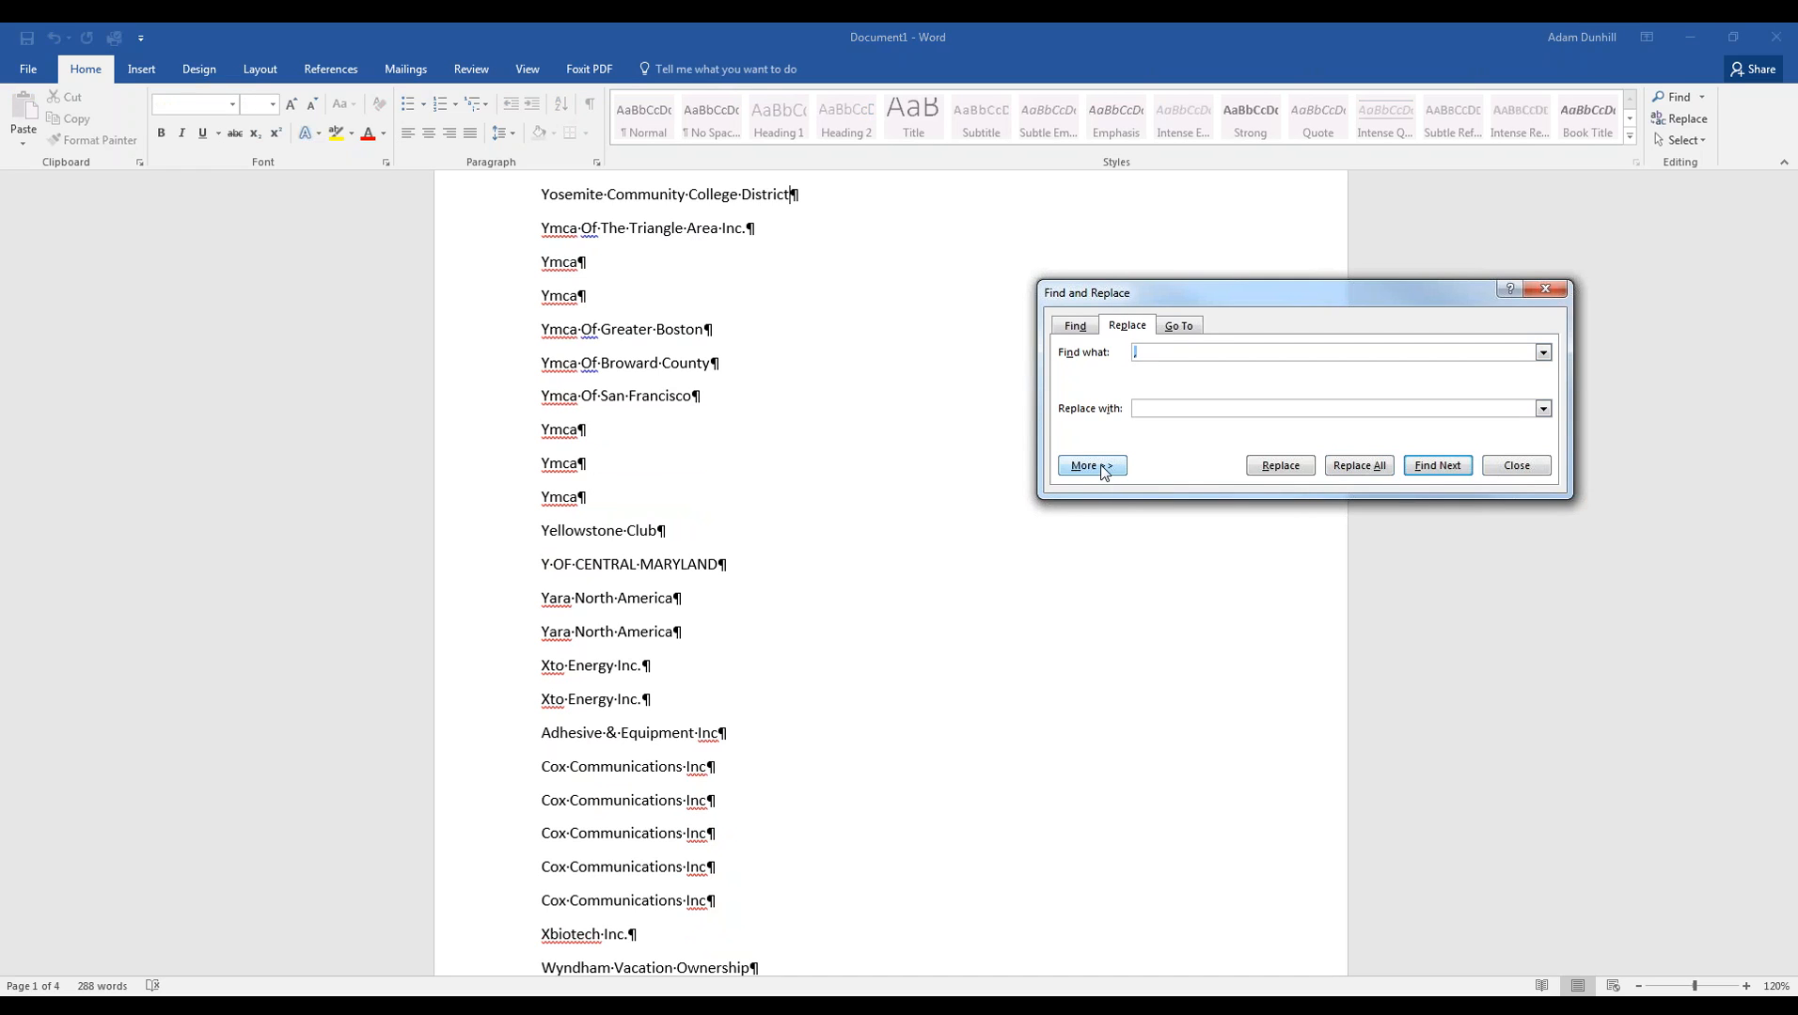
left_click(1100, 466)
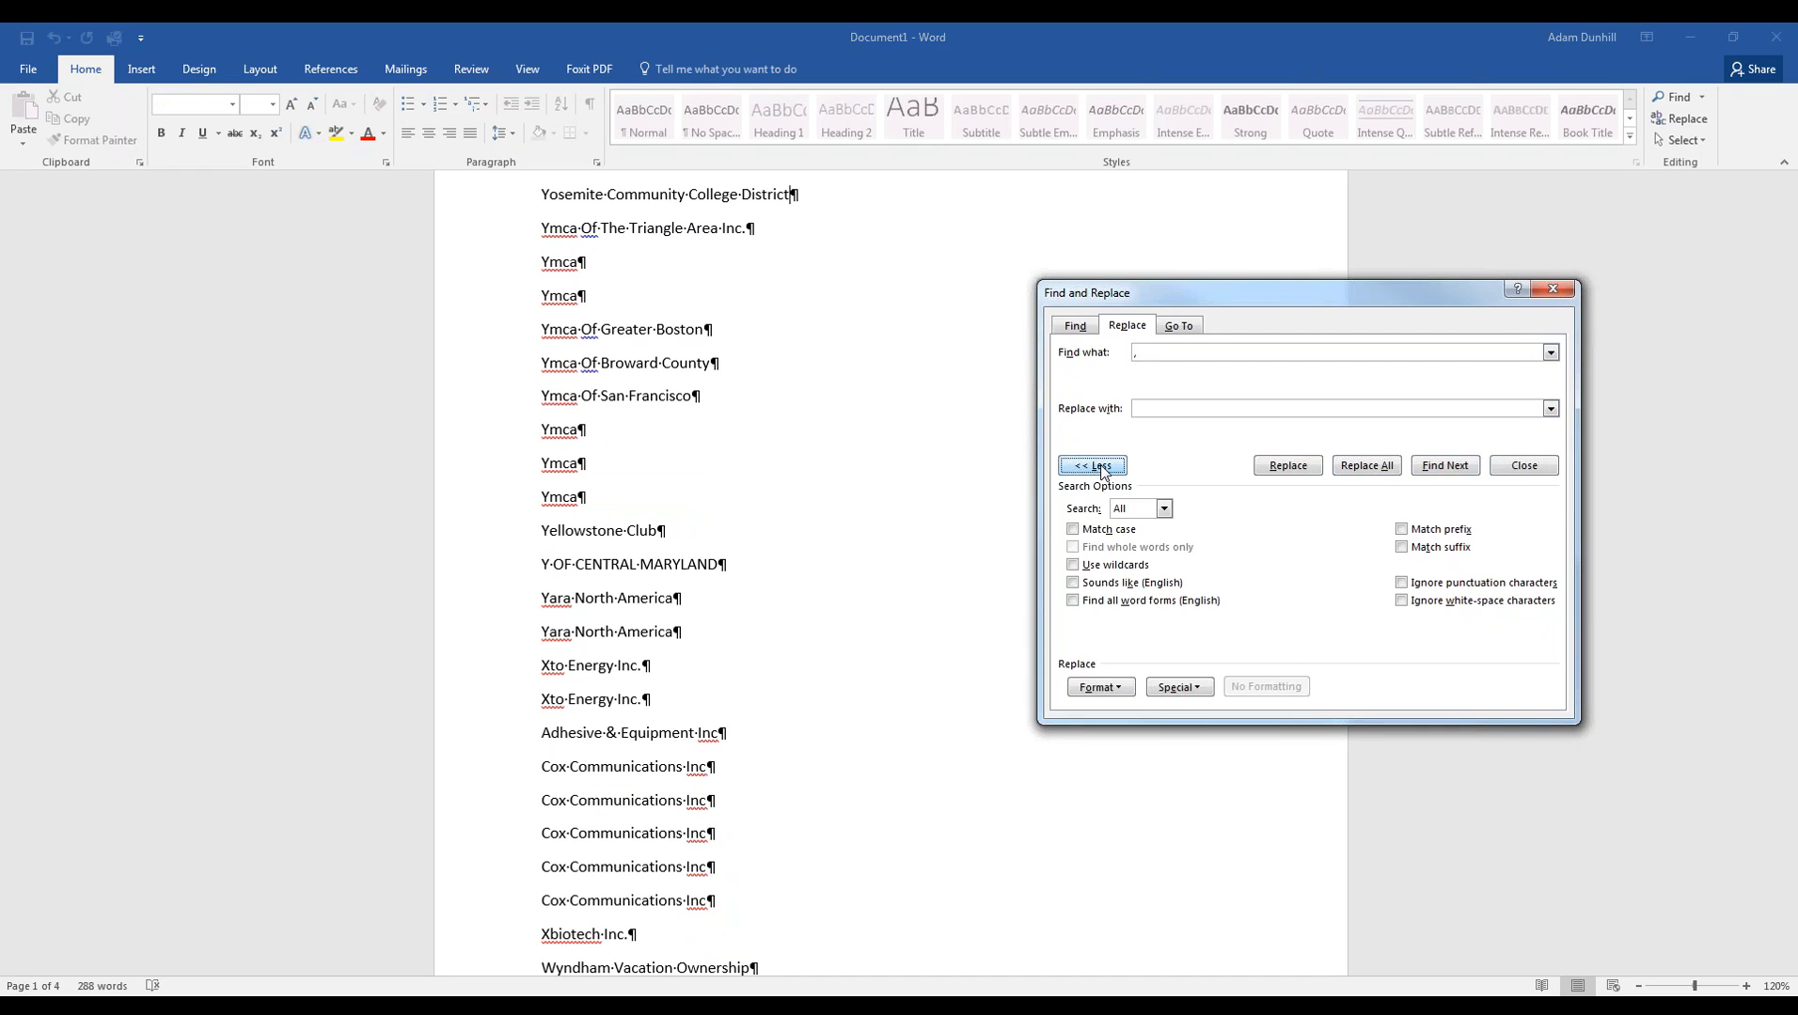
left_click(1180, 688)
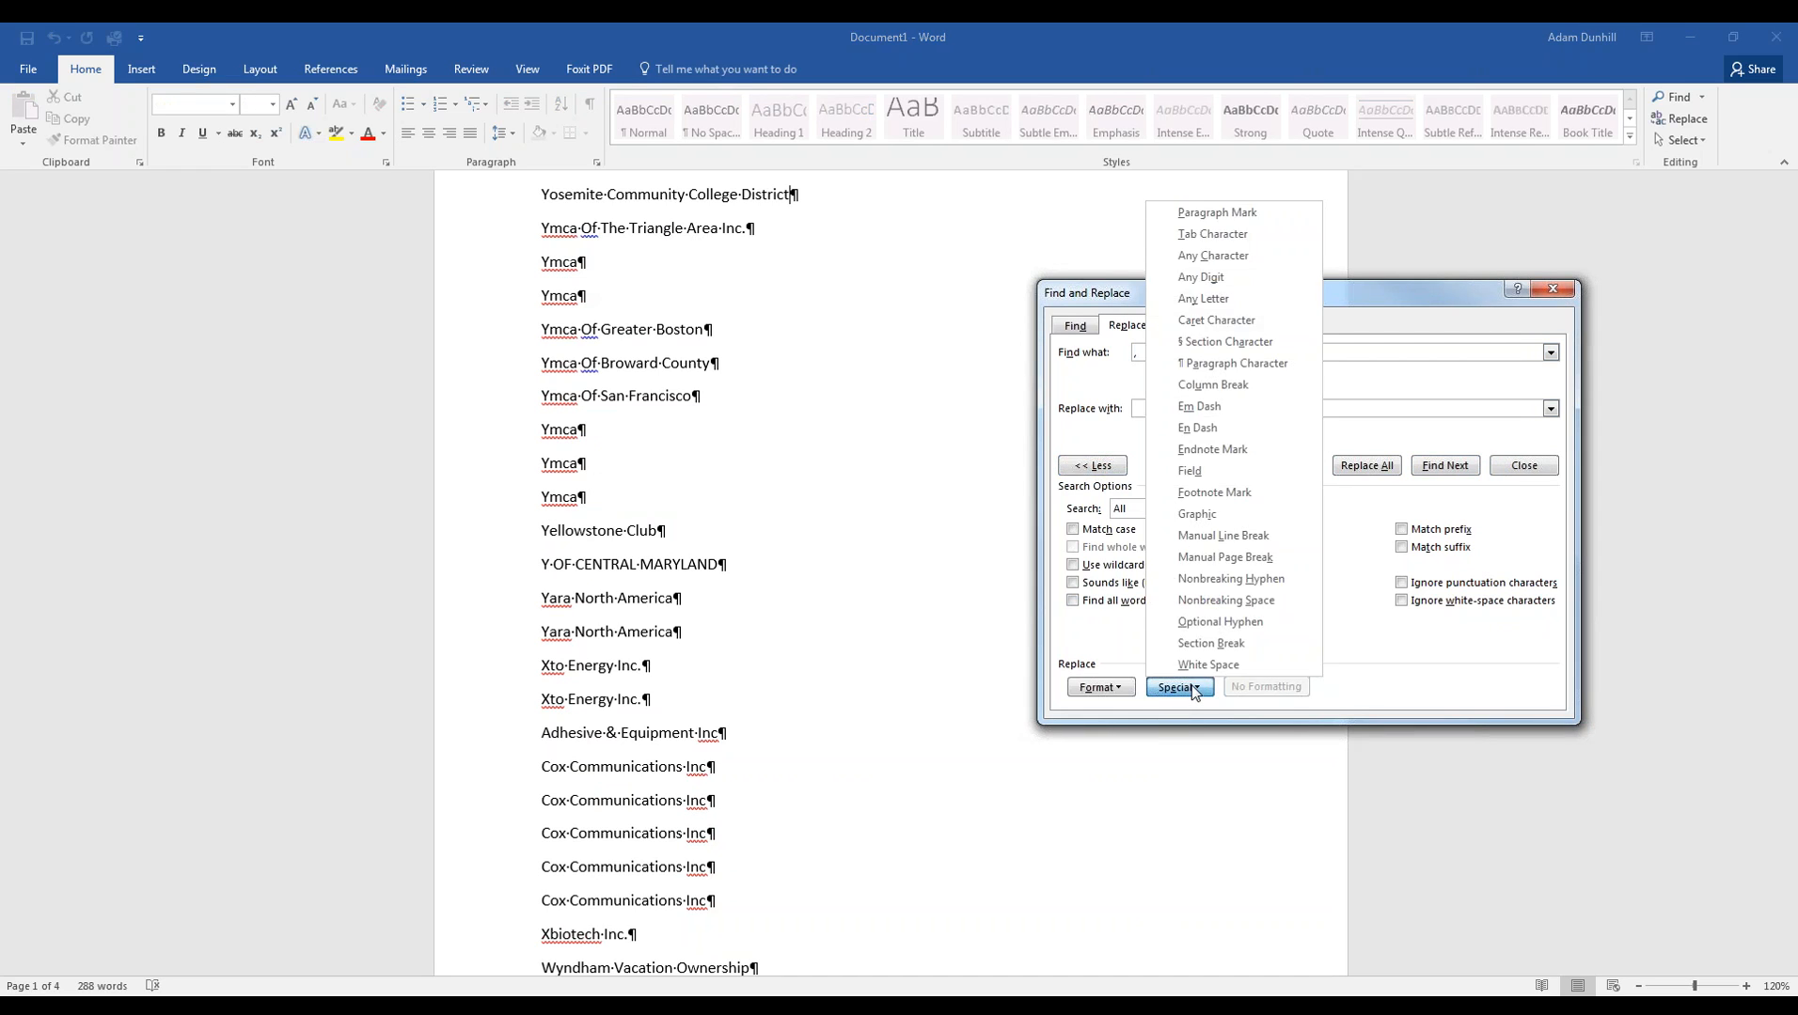
left_click(1225, 215)
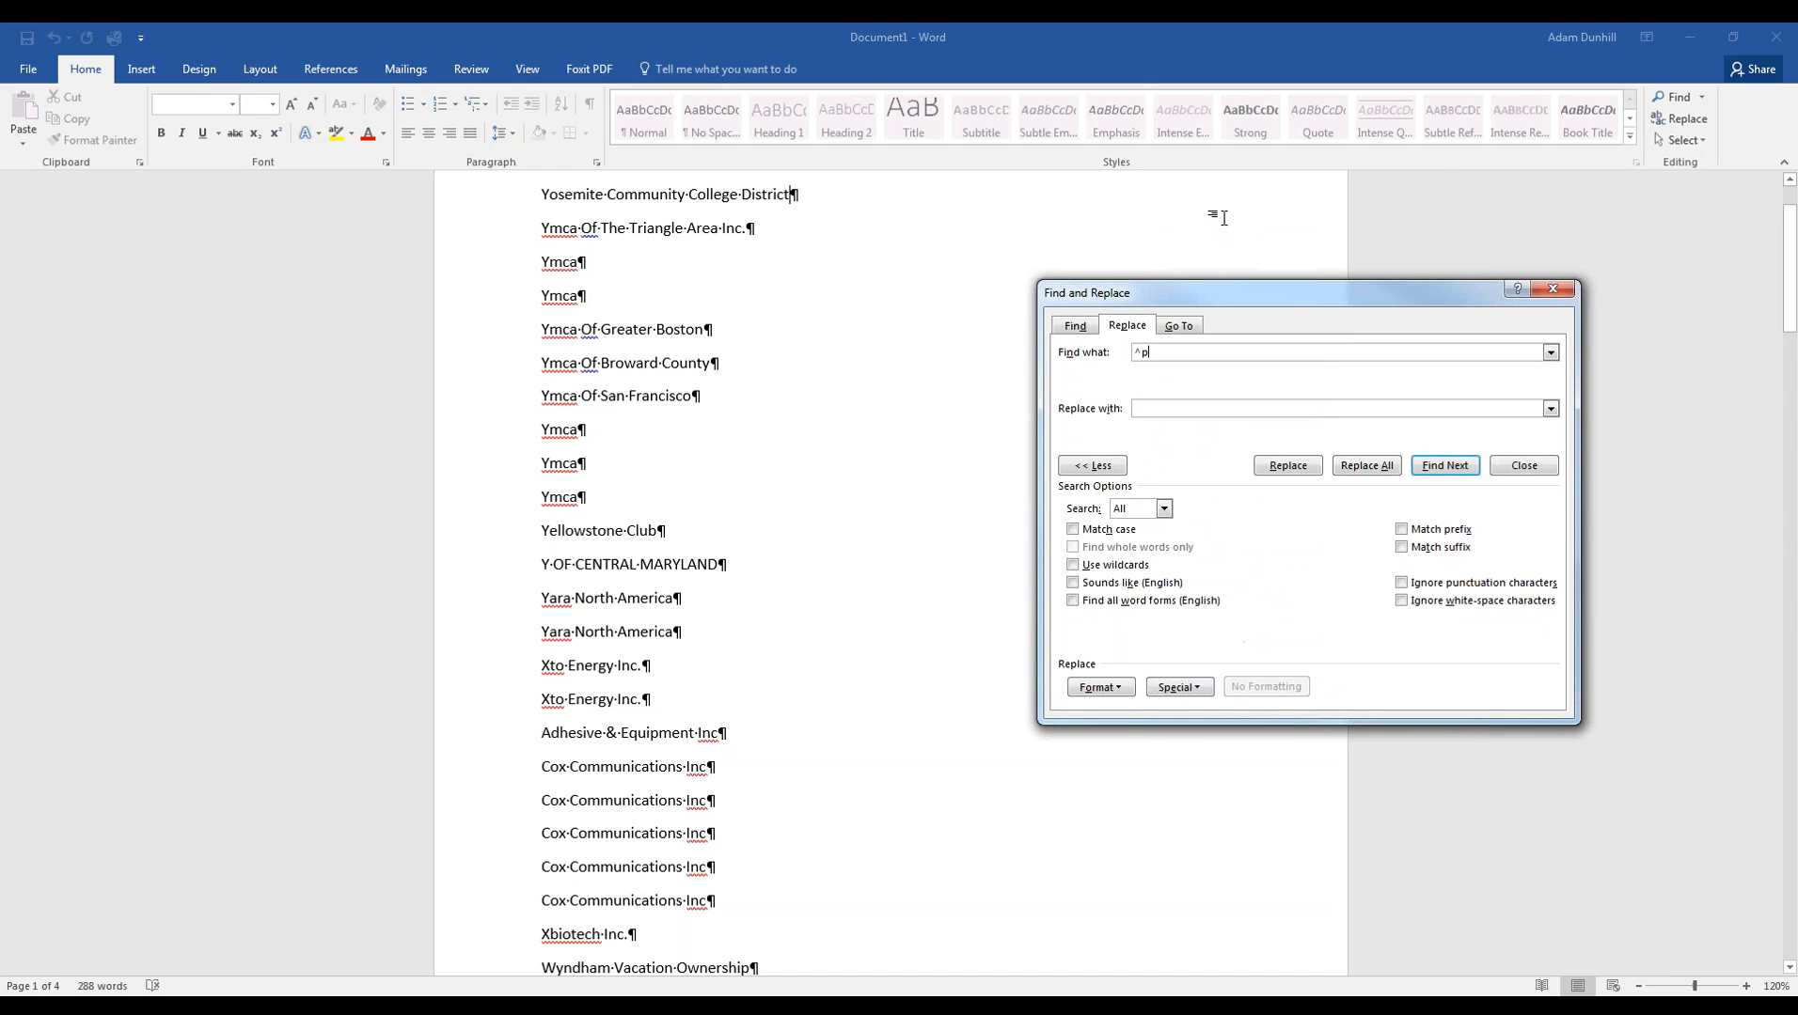
left_click(1147, 408)
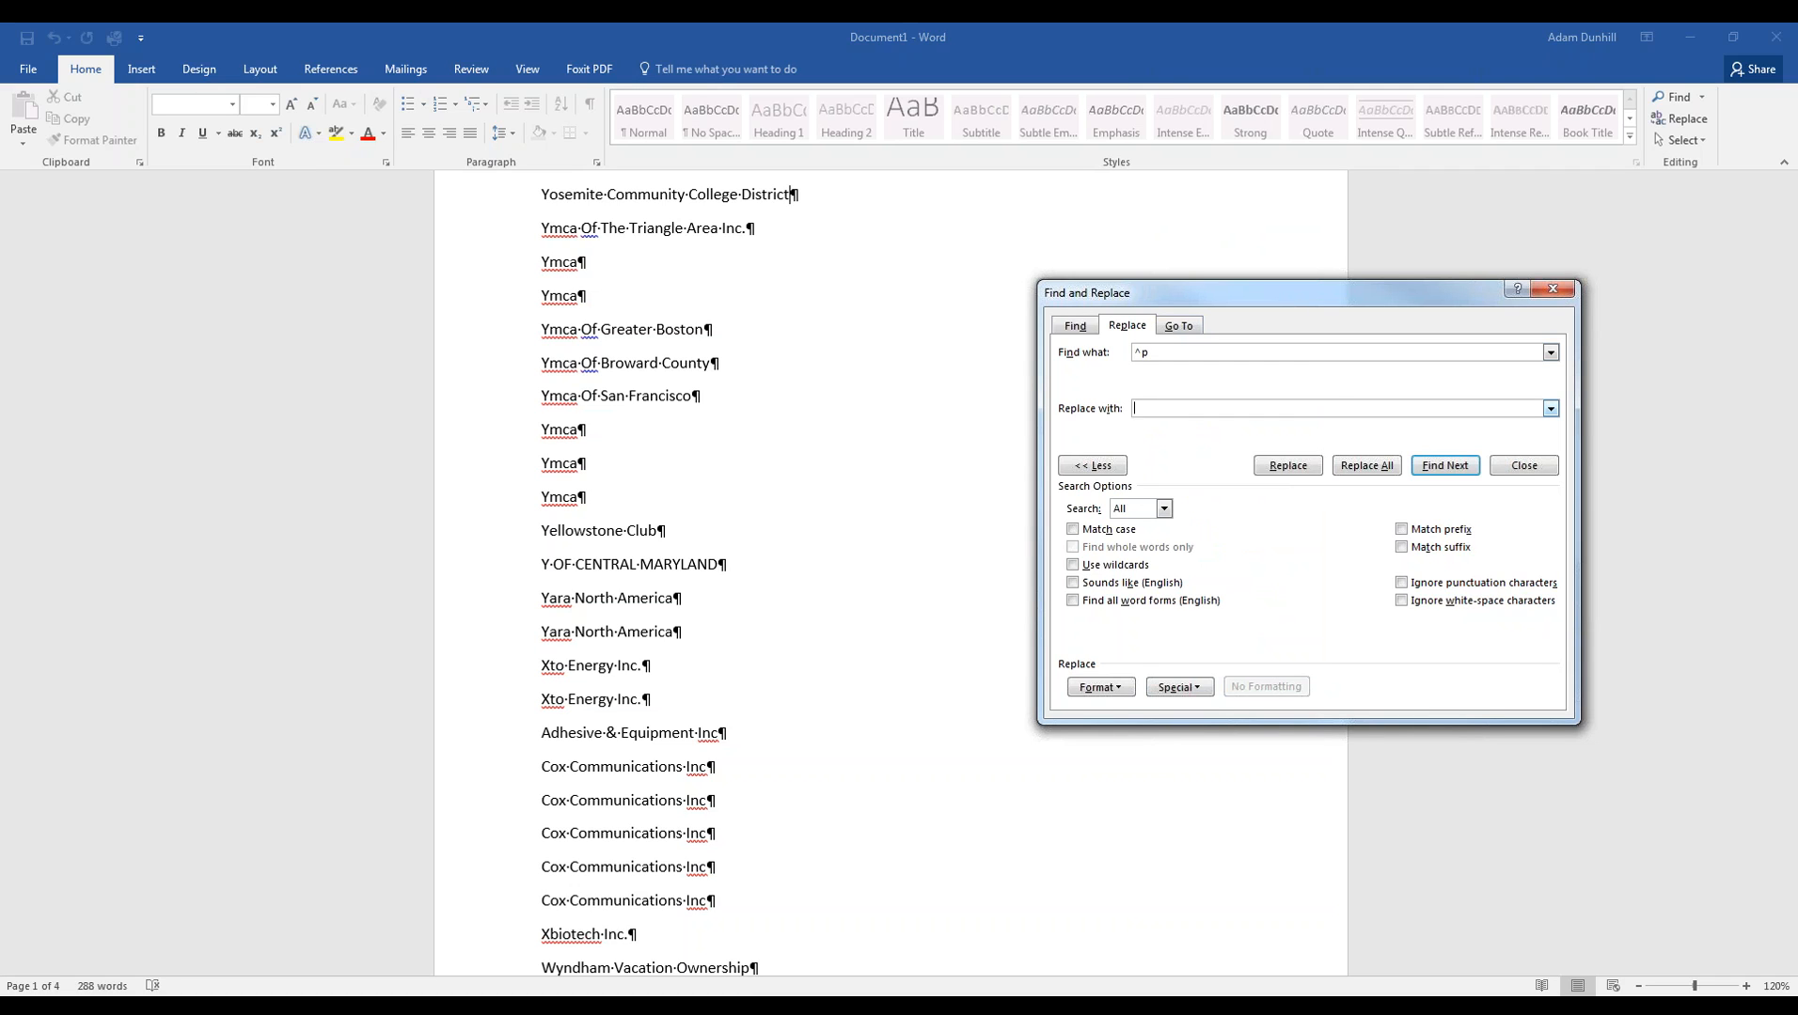
left_click(1366, 466)
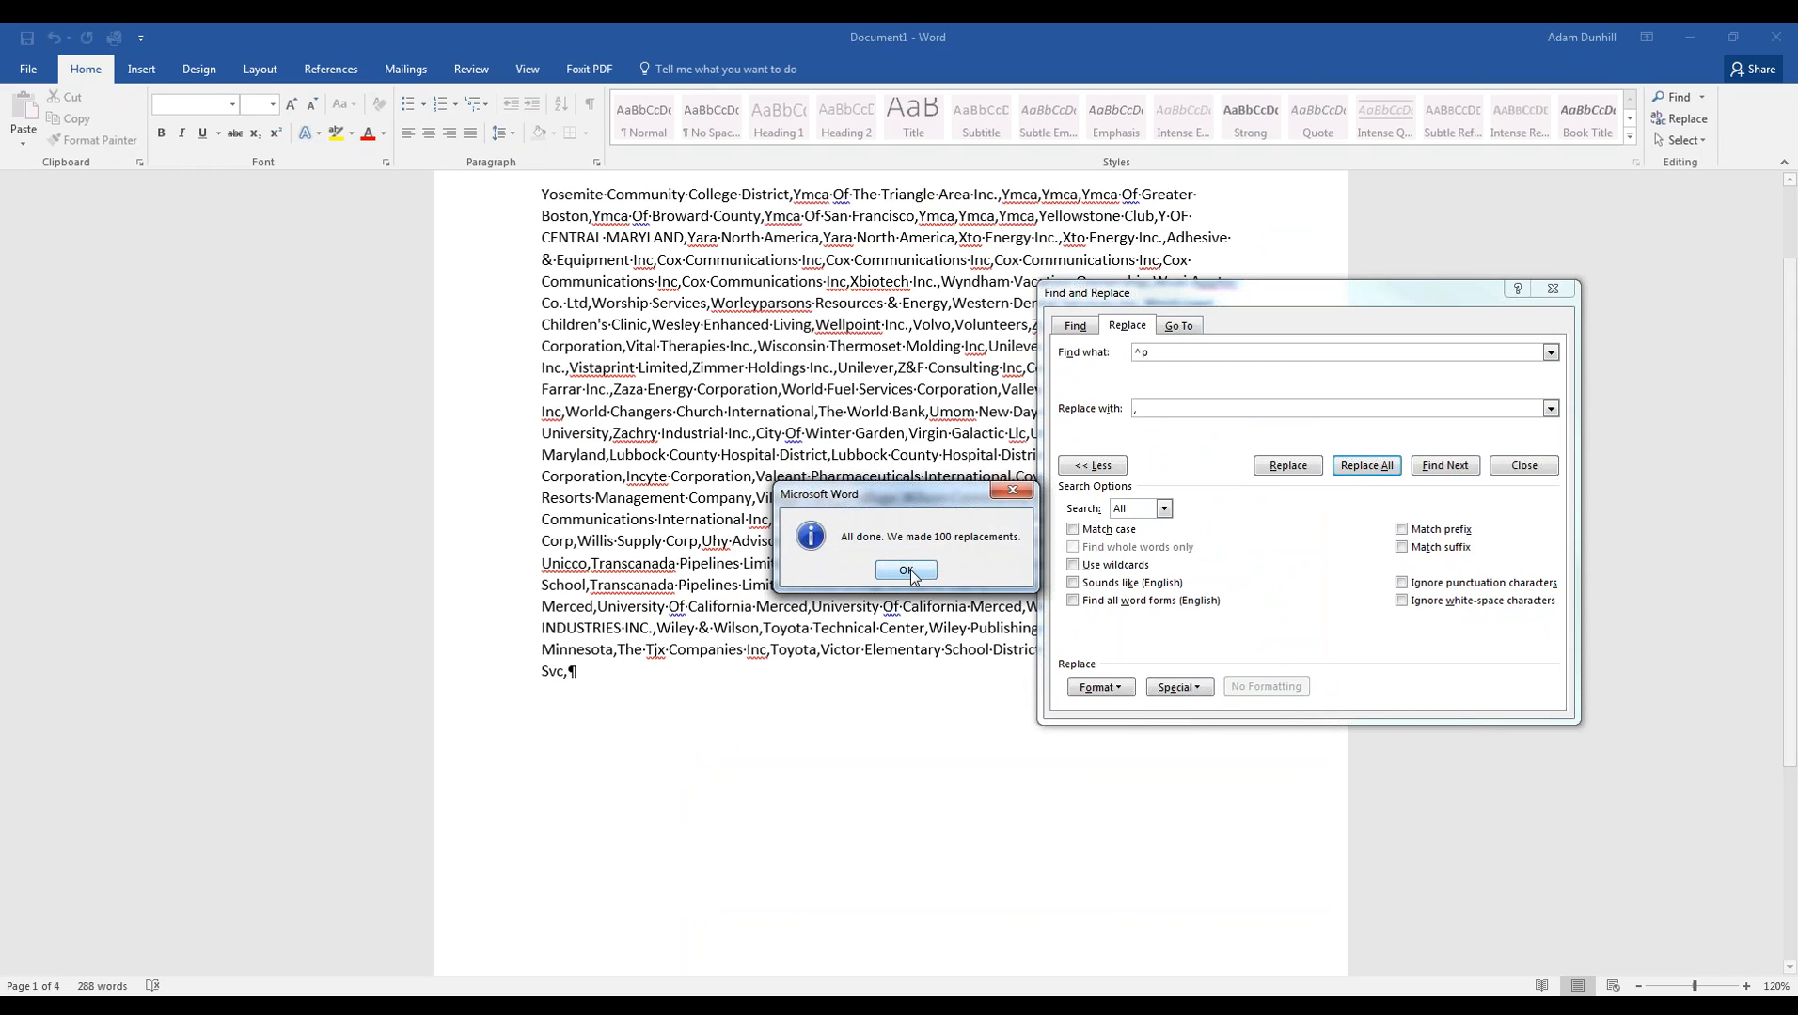
left_click(906, 570)
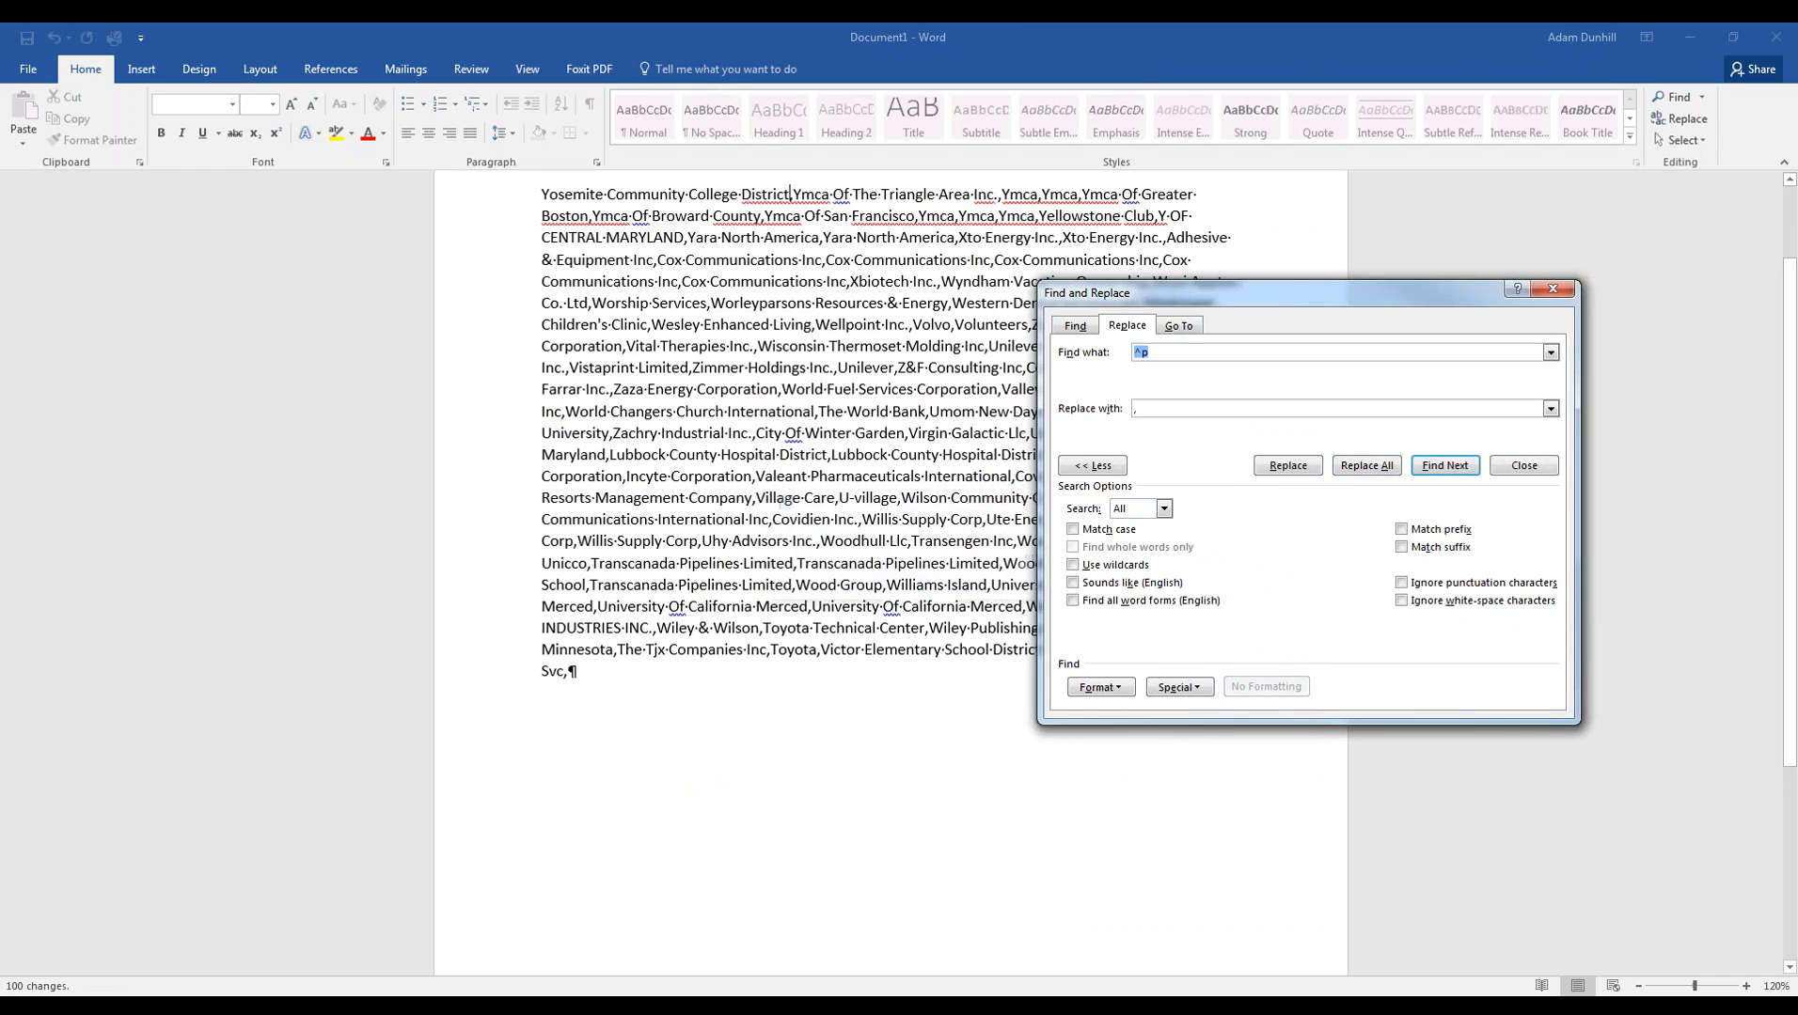
left_click(1523, 465)
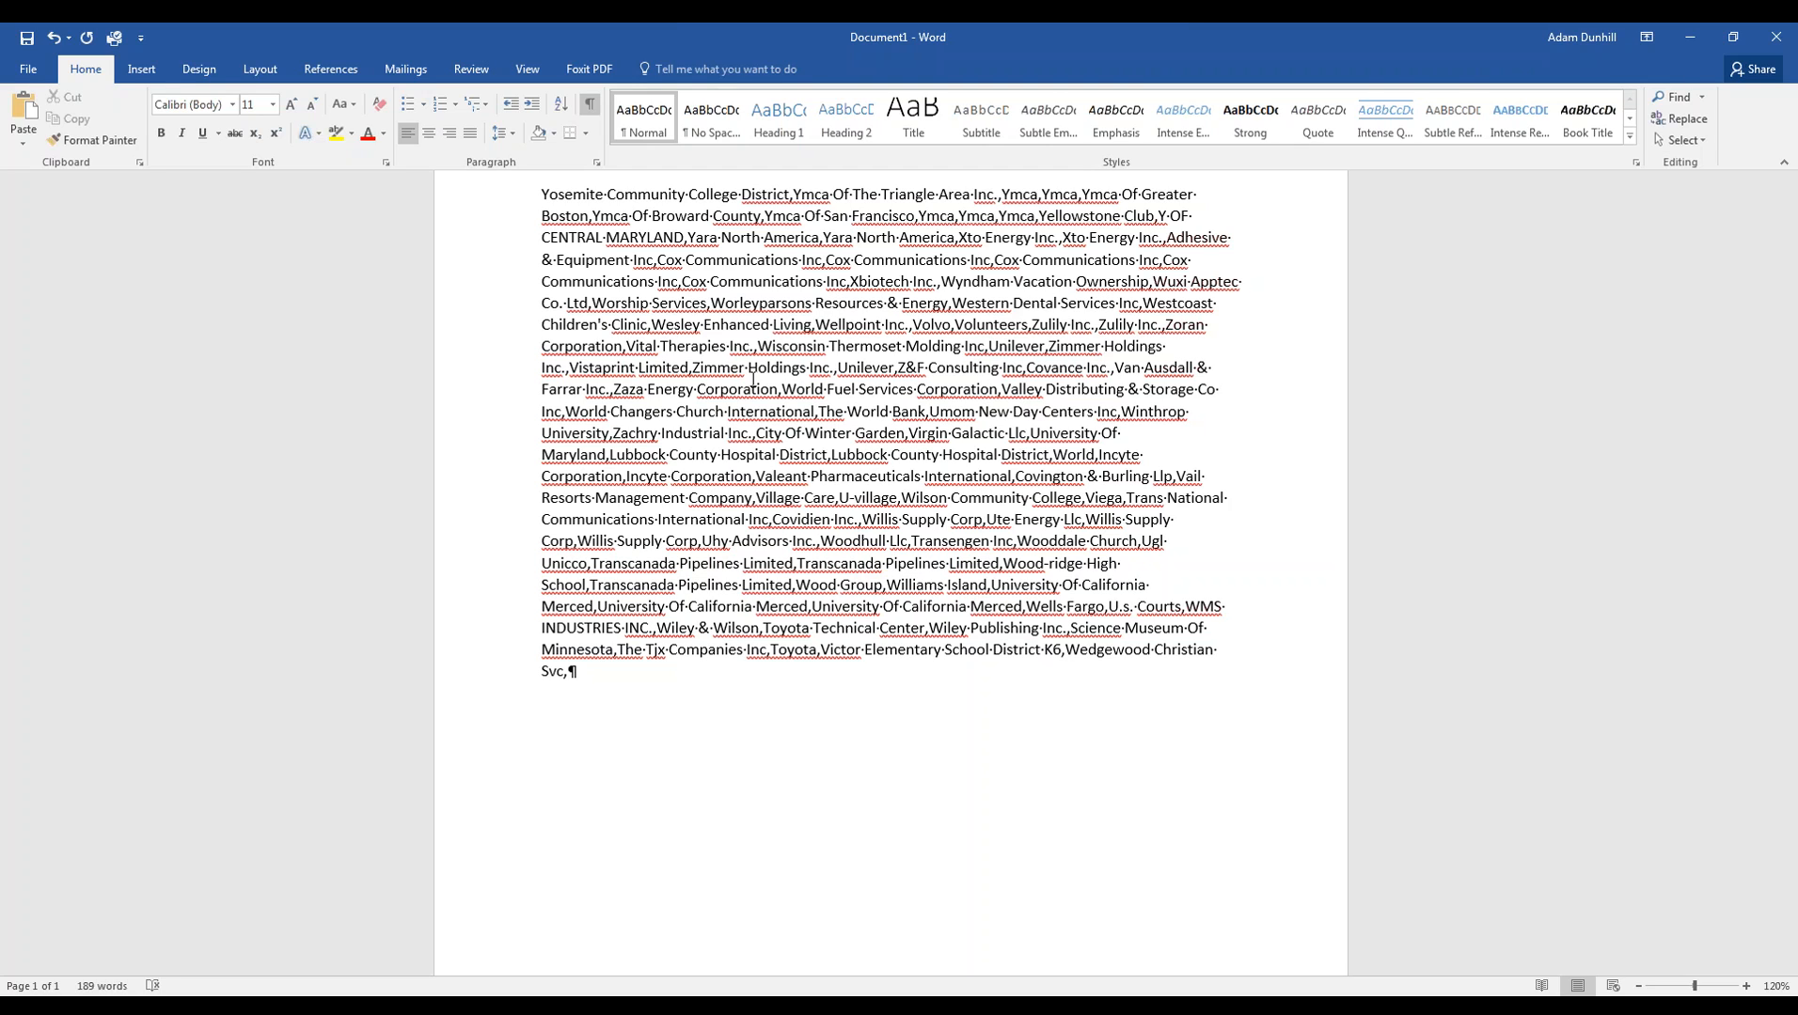
key("ctrl+a")
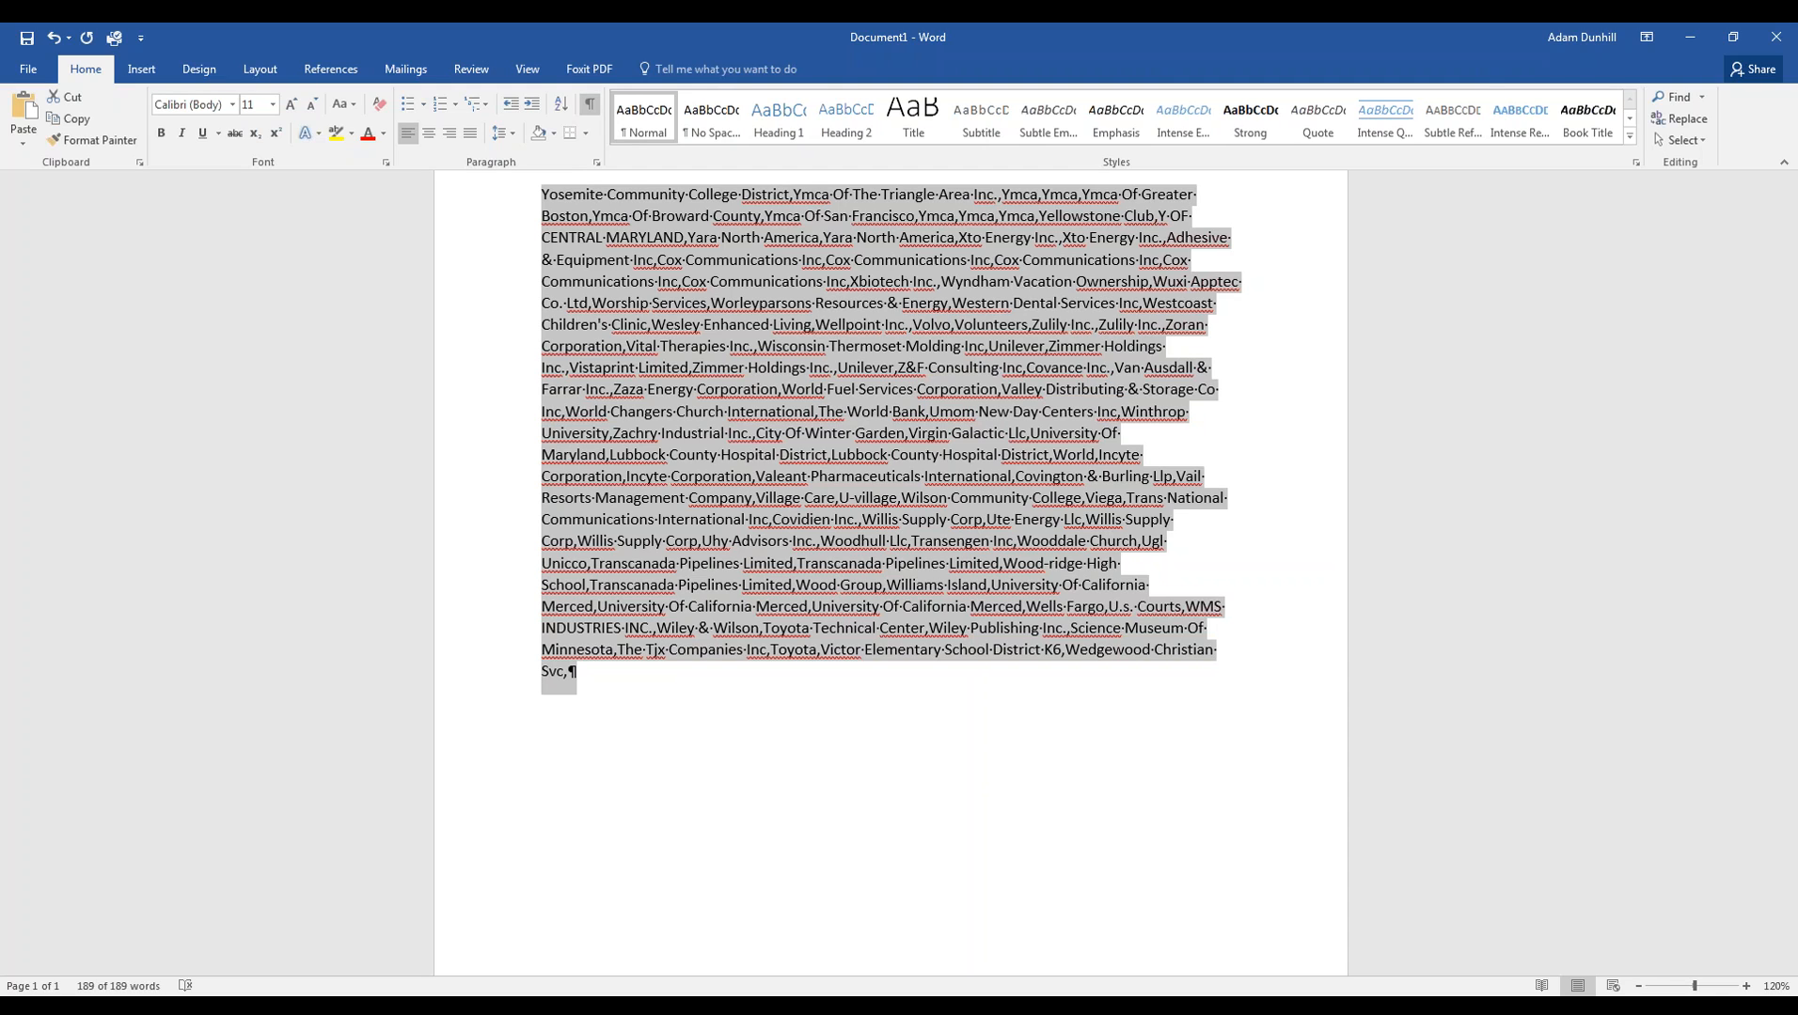
- Paste the comma-separated list into YesData's Company field and search, returning 123,065 records
mouse_move(223, 1006)
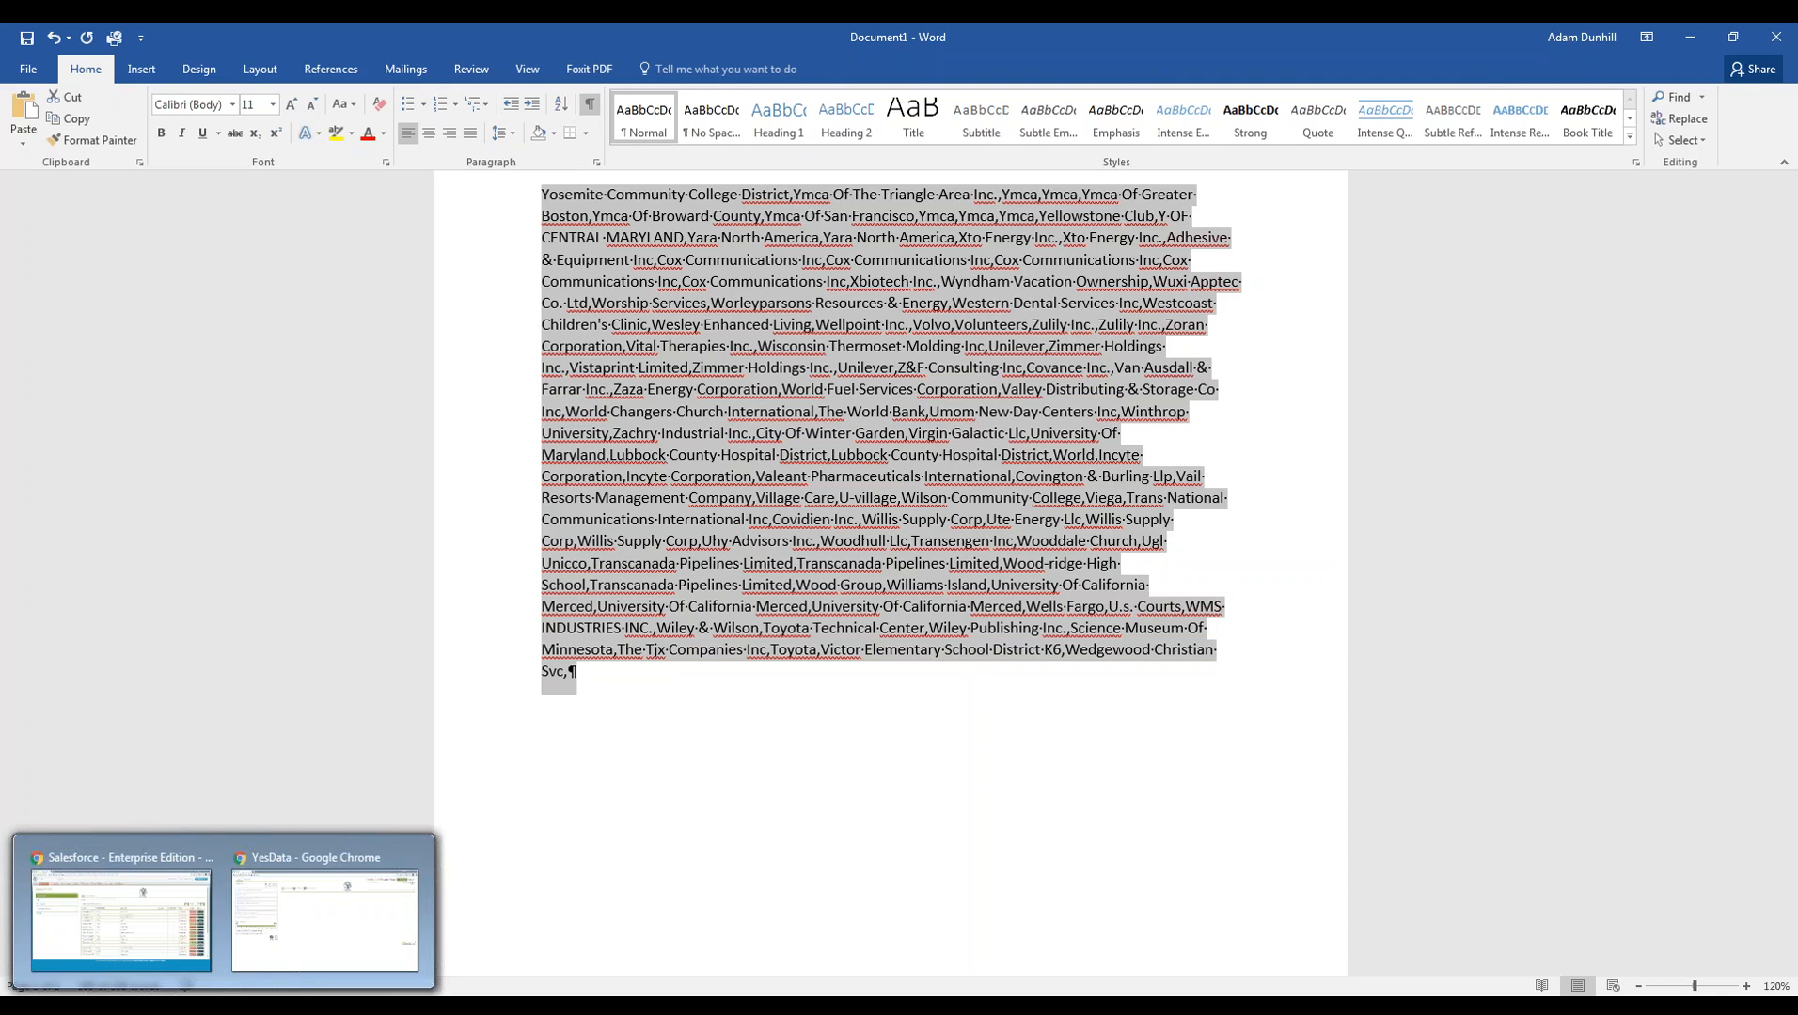
left_click(305, 937)
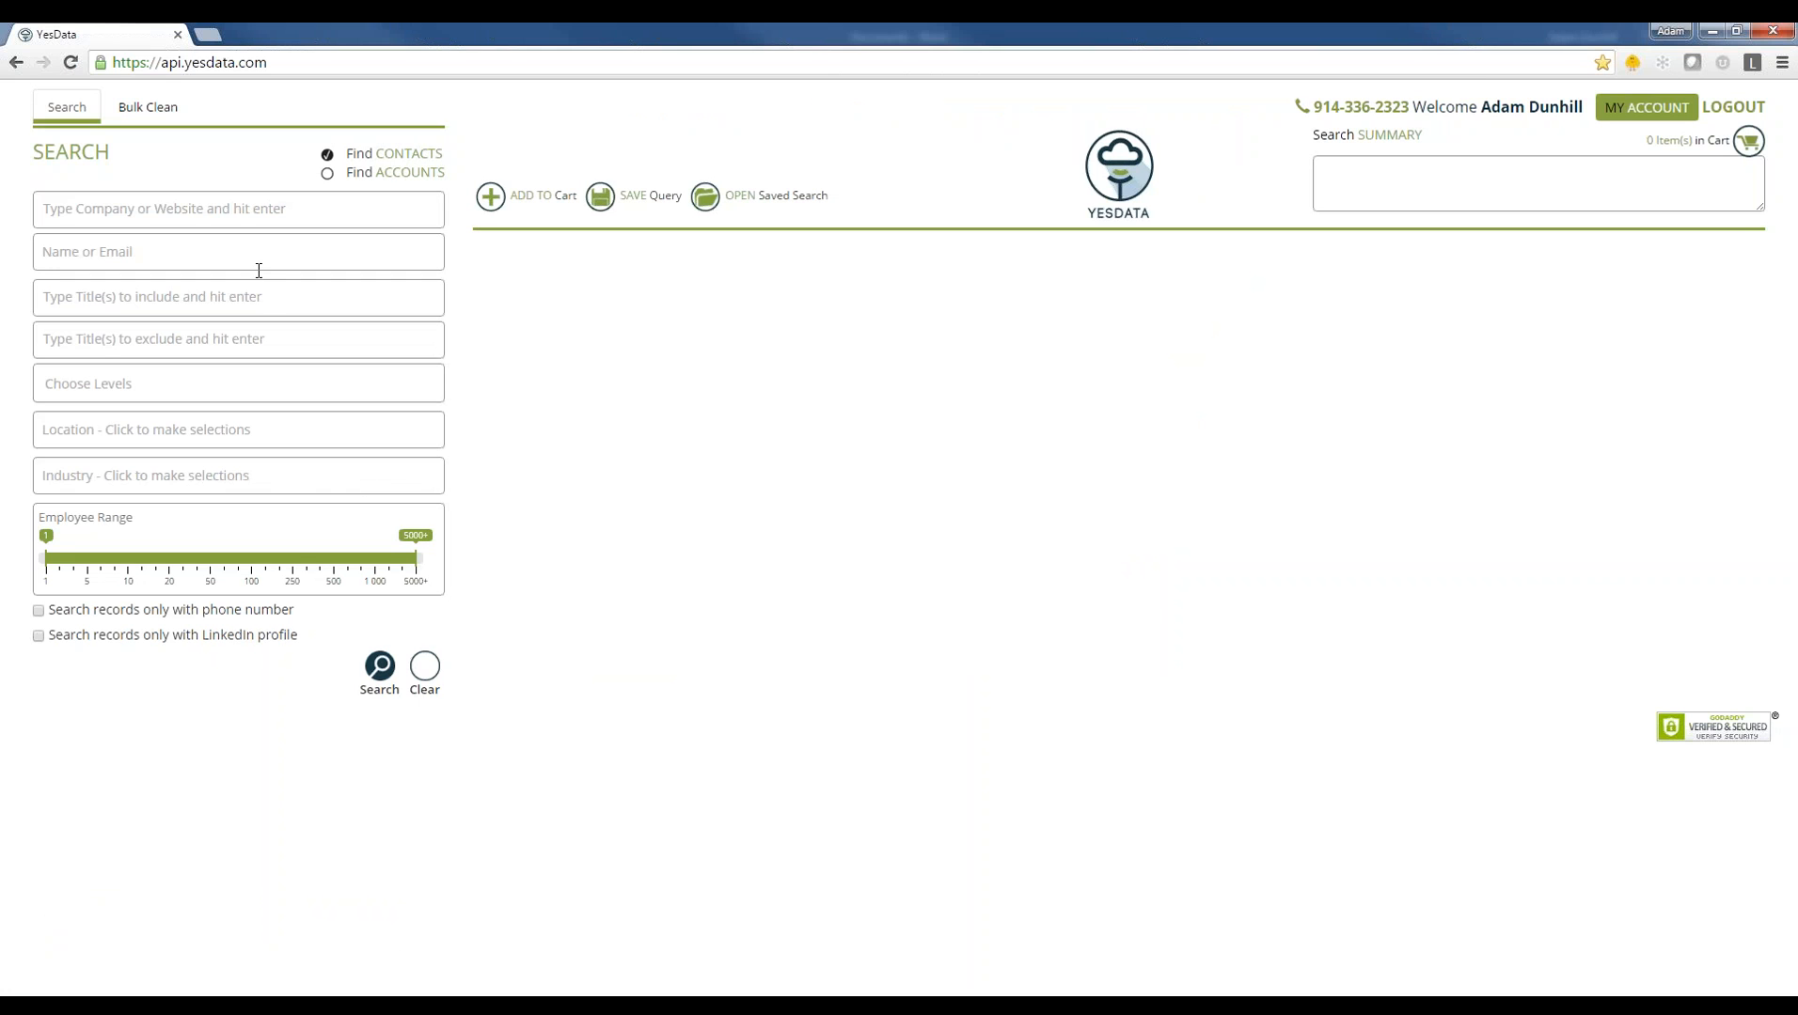
left_click(93, 213)
key("ctrl+v")
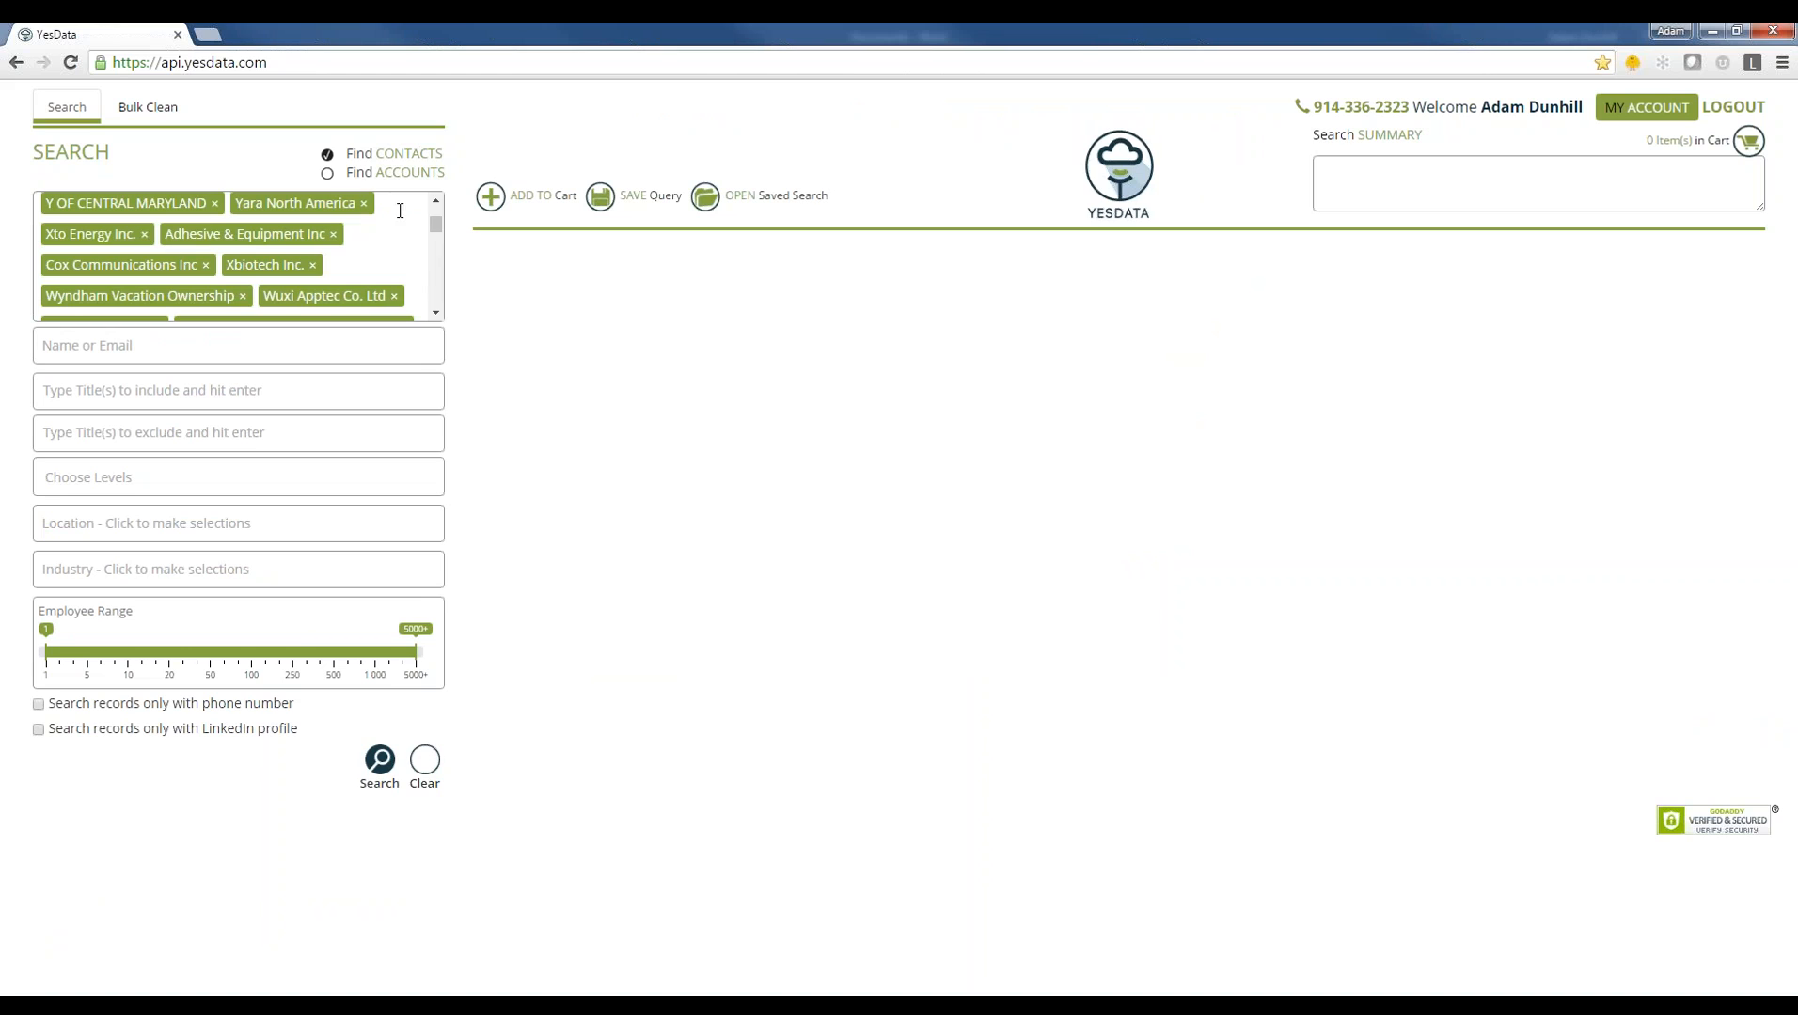
left_click_drag(435, 223, 435, 199)
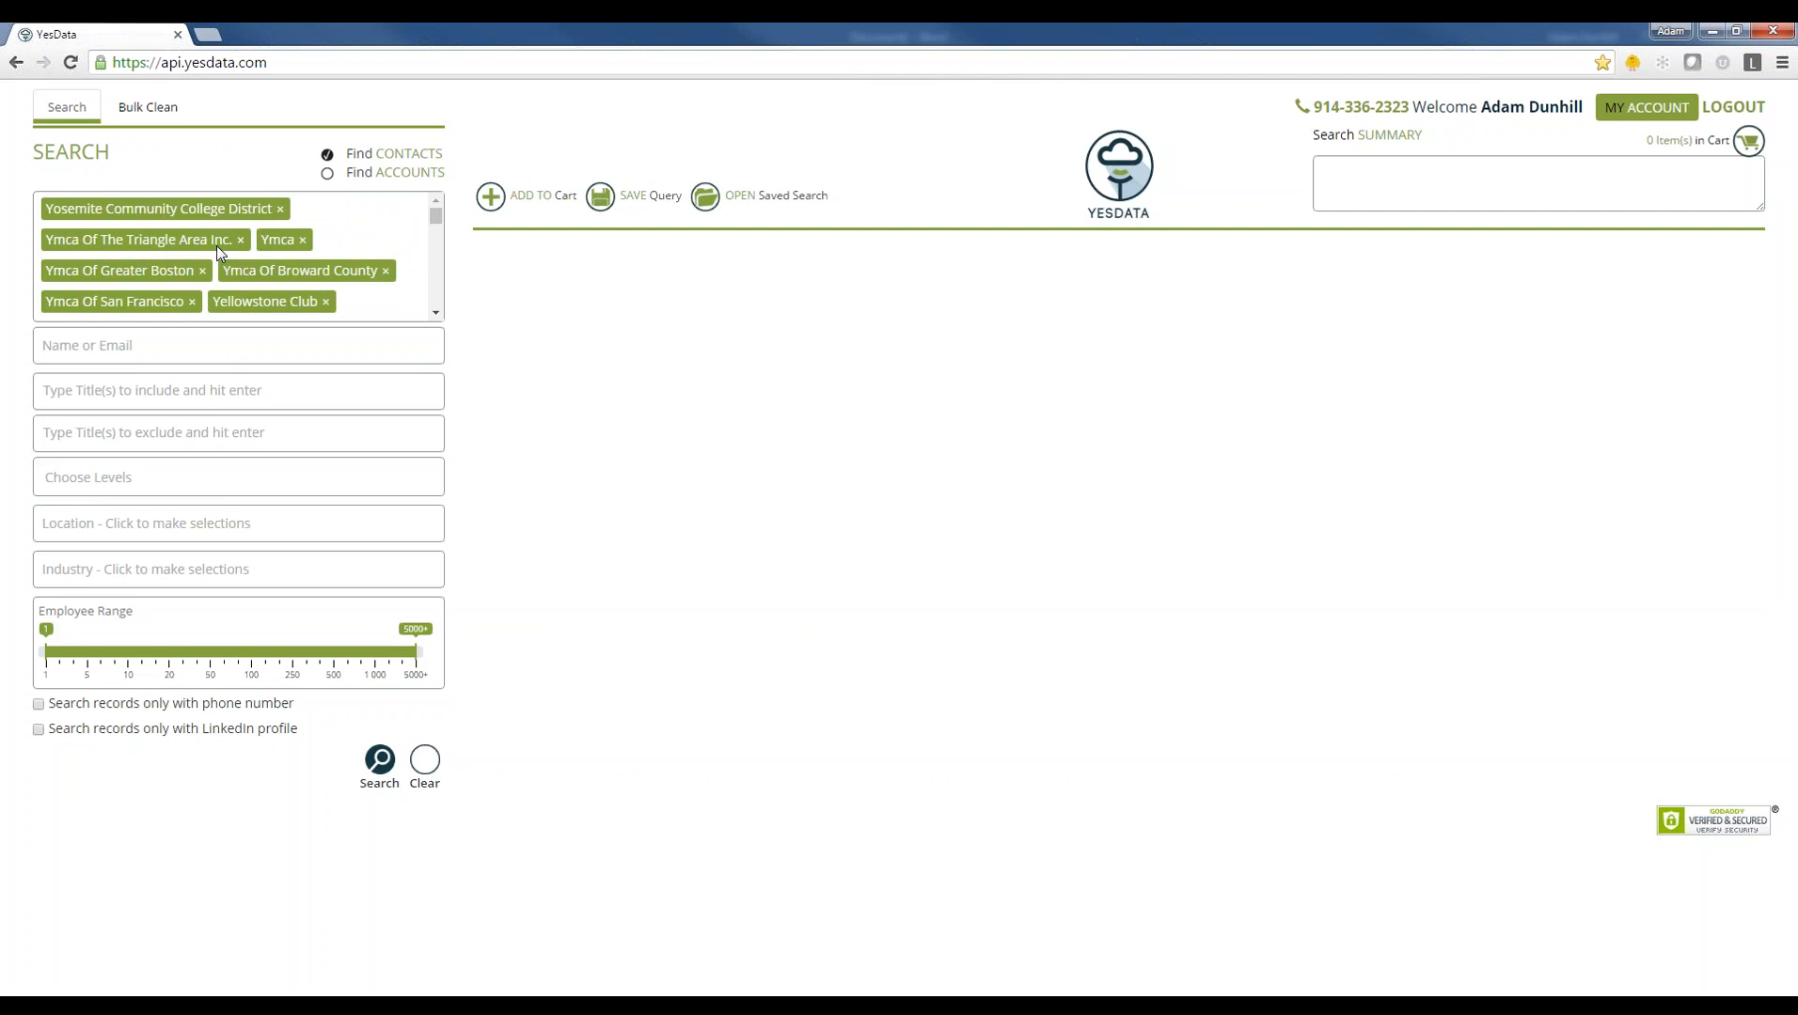
left_click(380, 761)
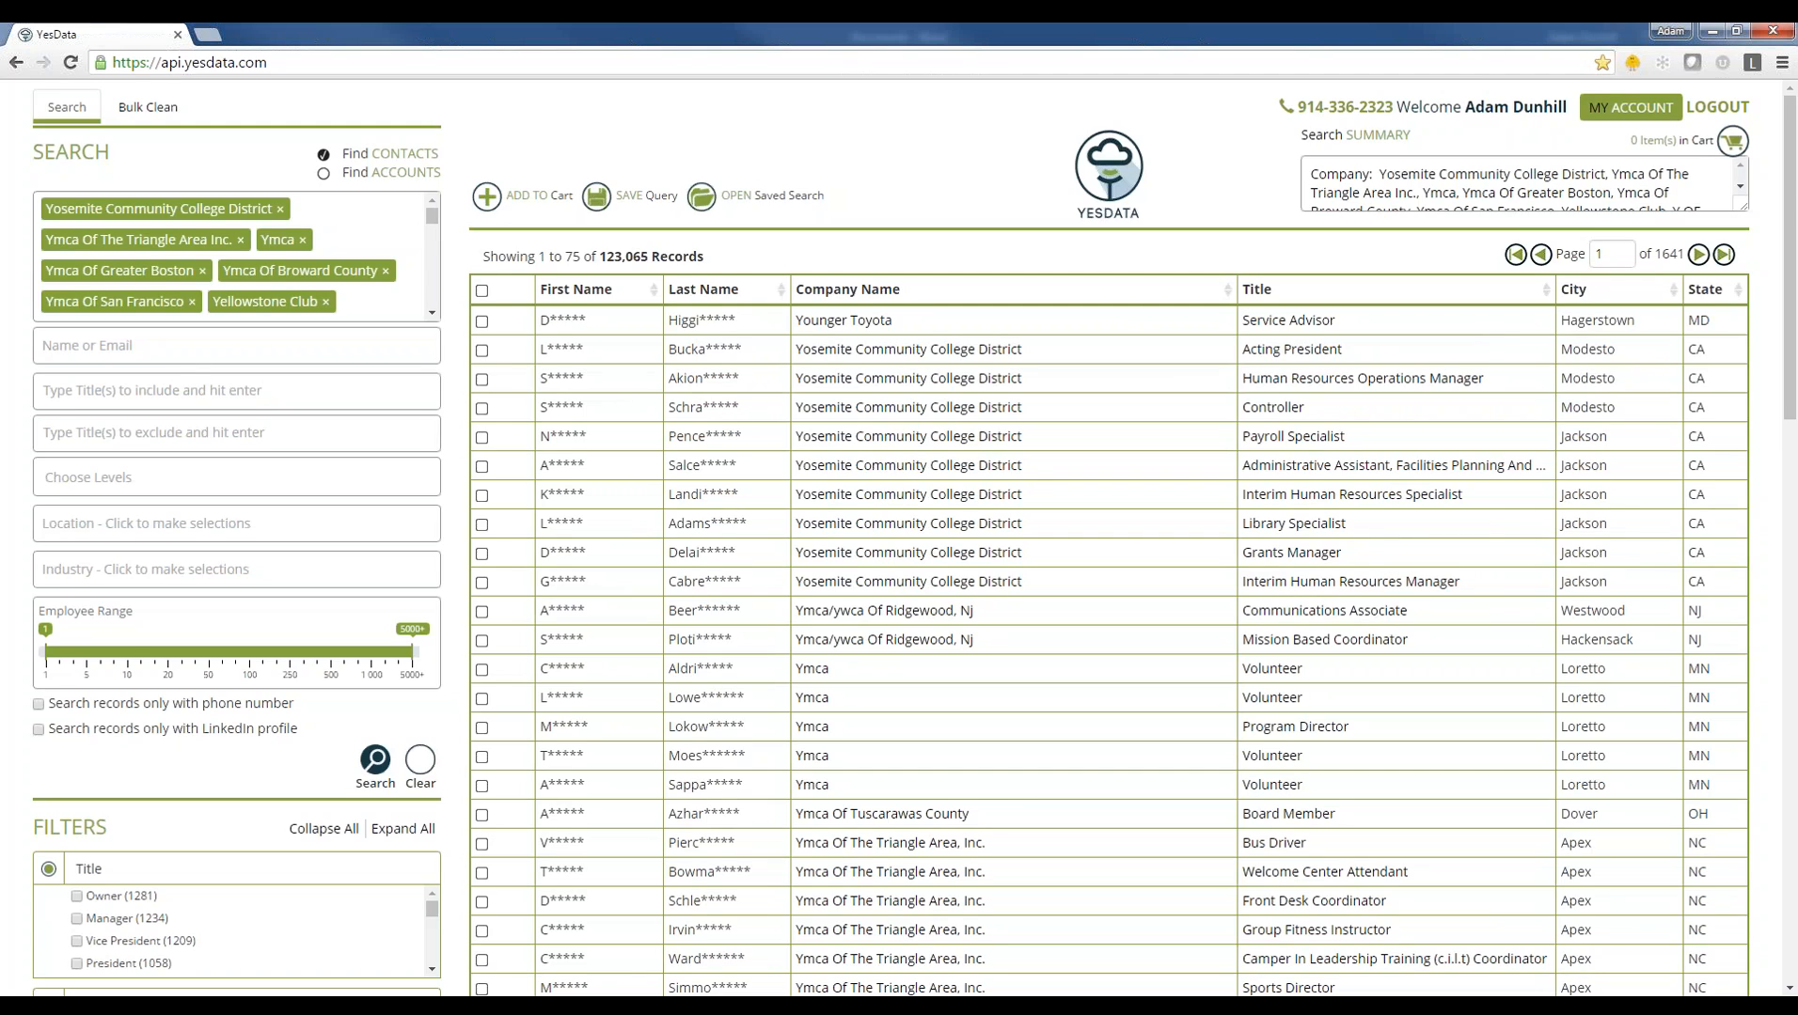
- Add 'marketing' as a title to include and rerun the search
type("marketing")
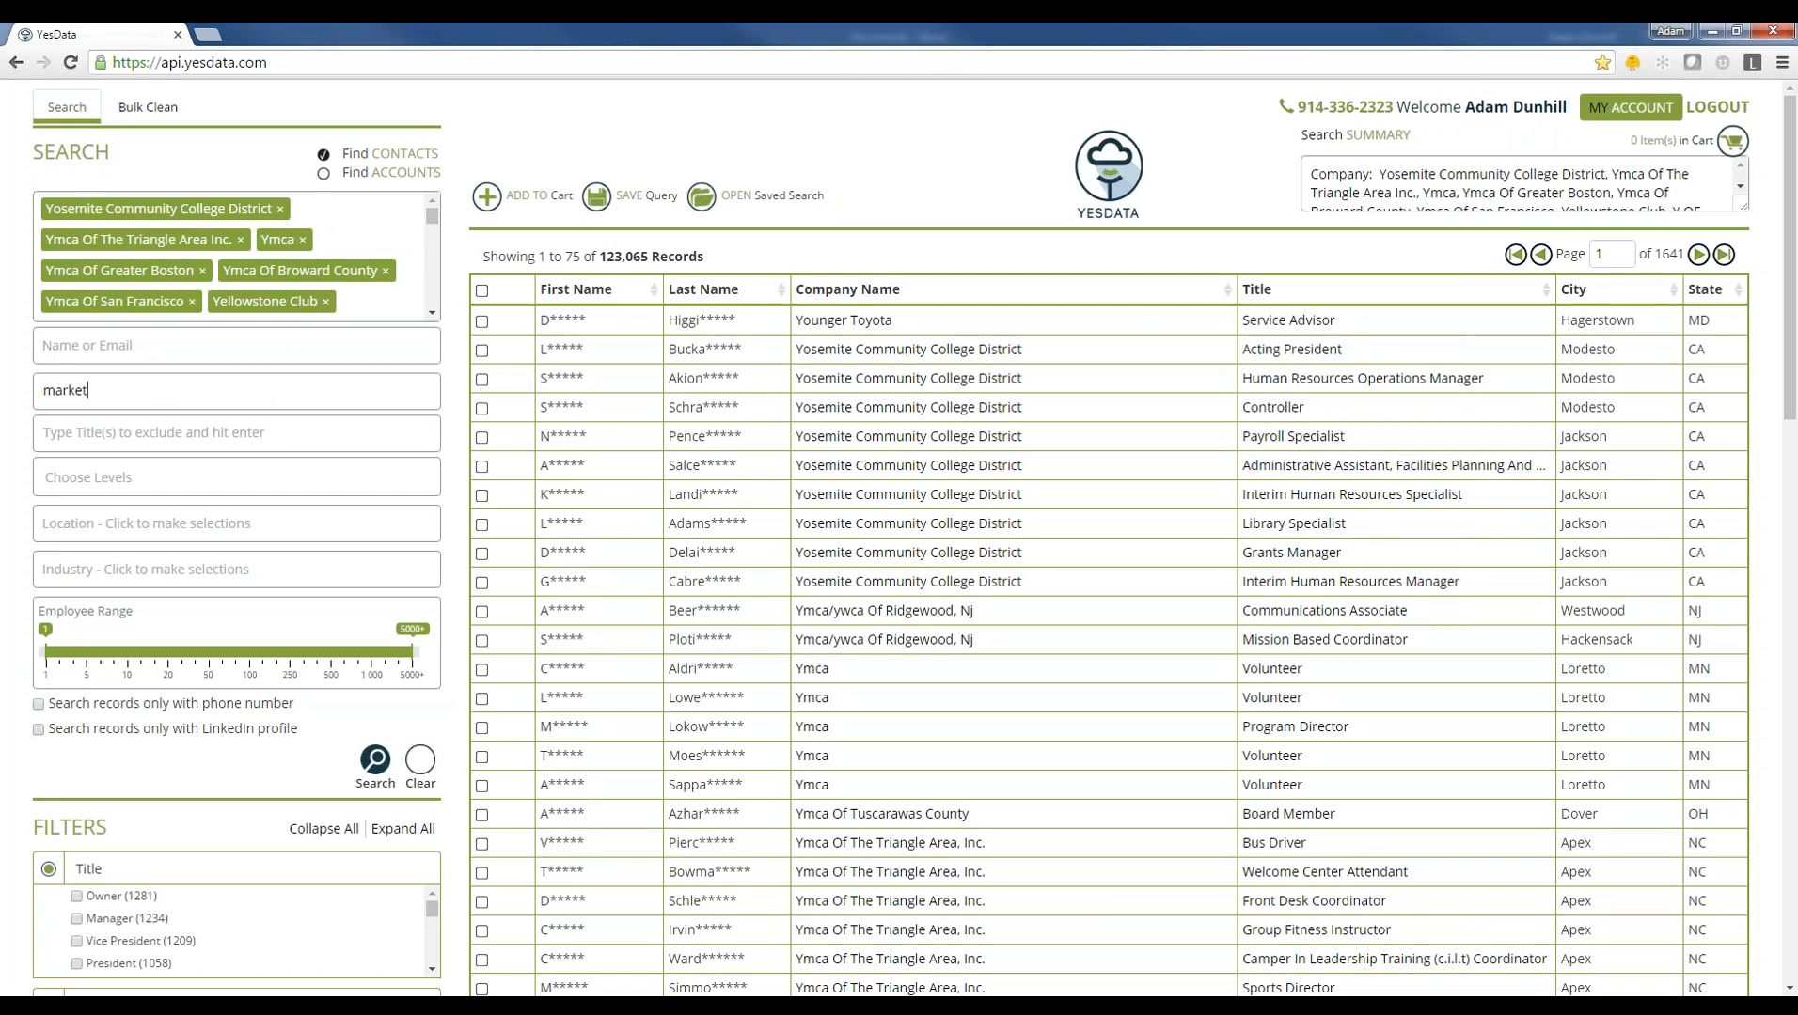
key("Return")
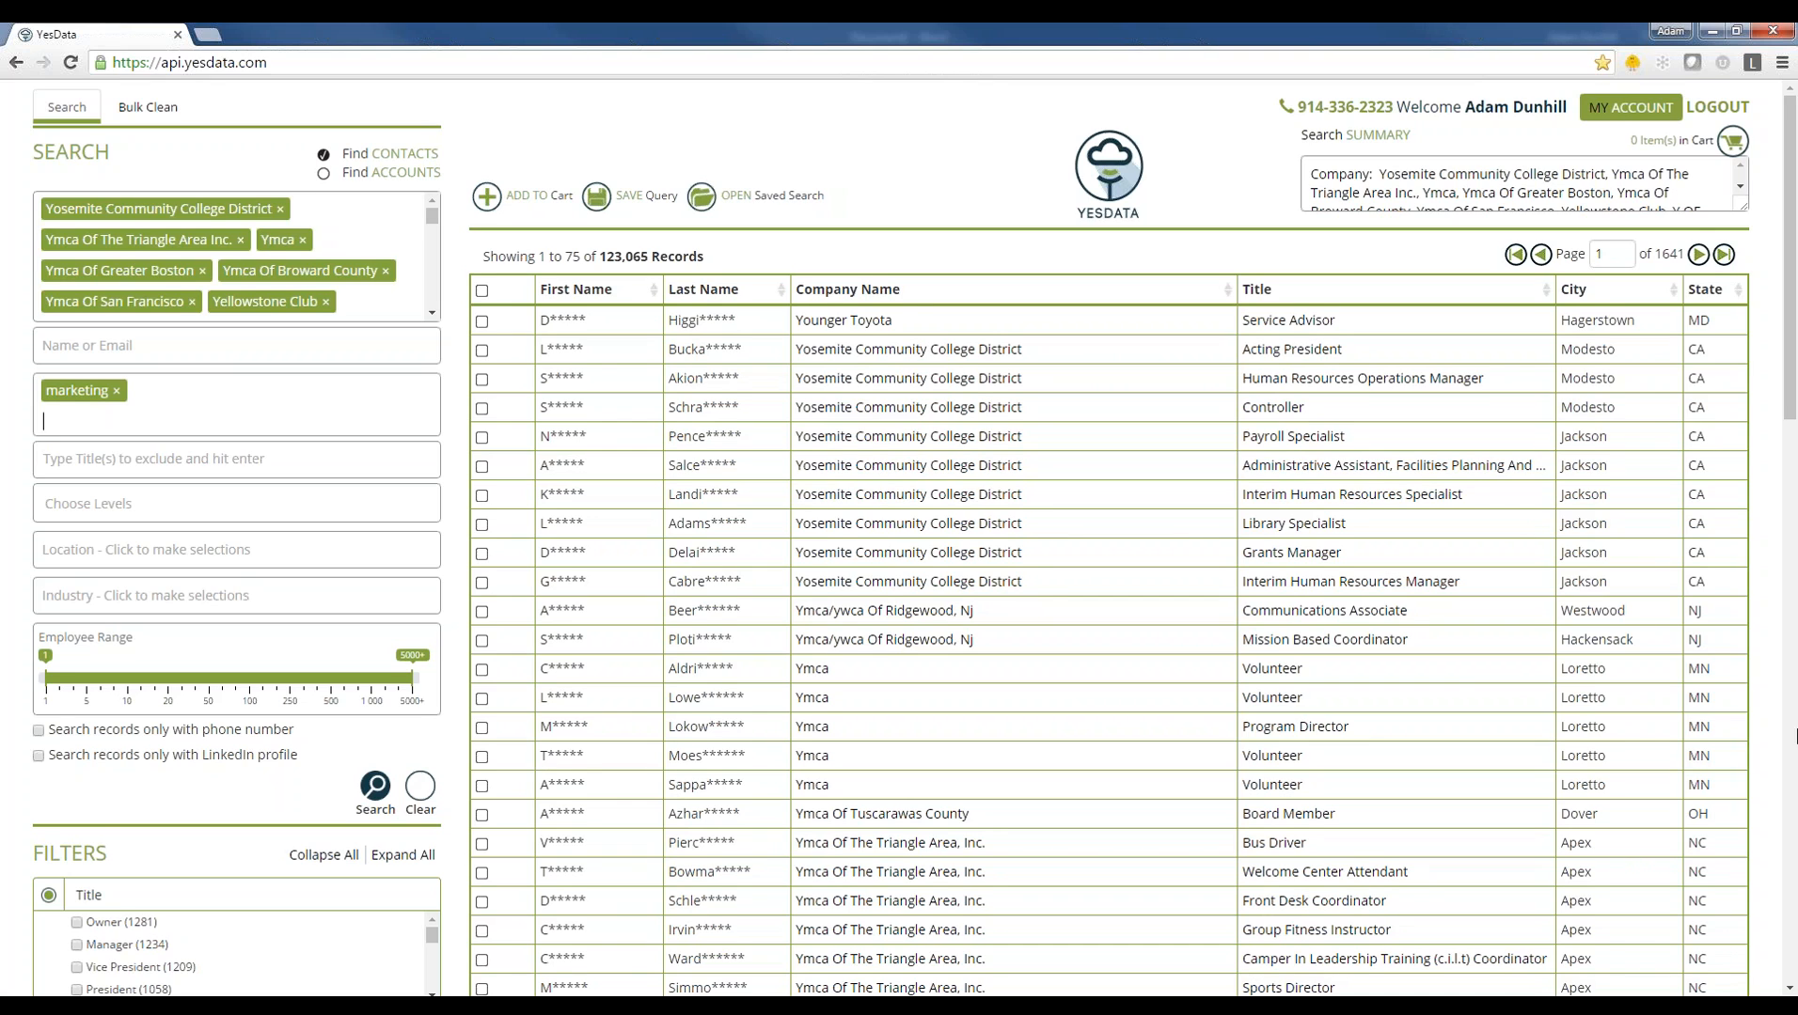
left_click(375, 788)
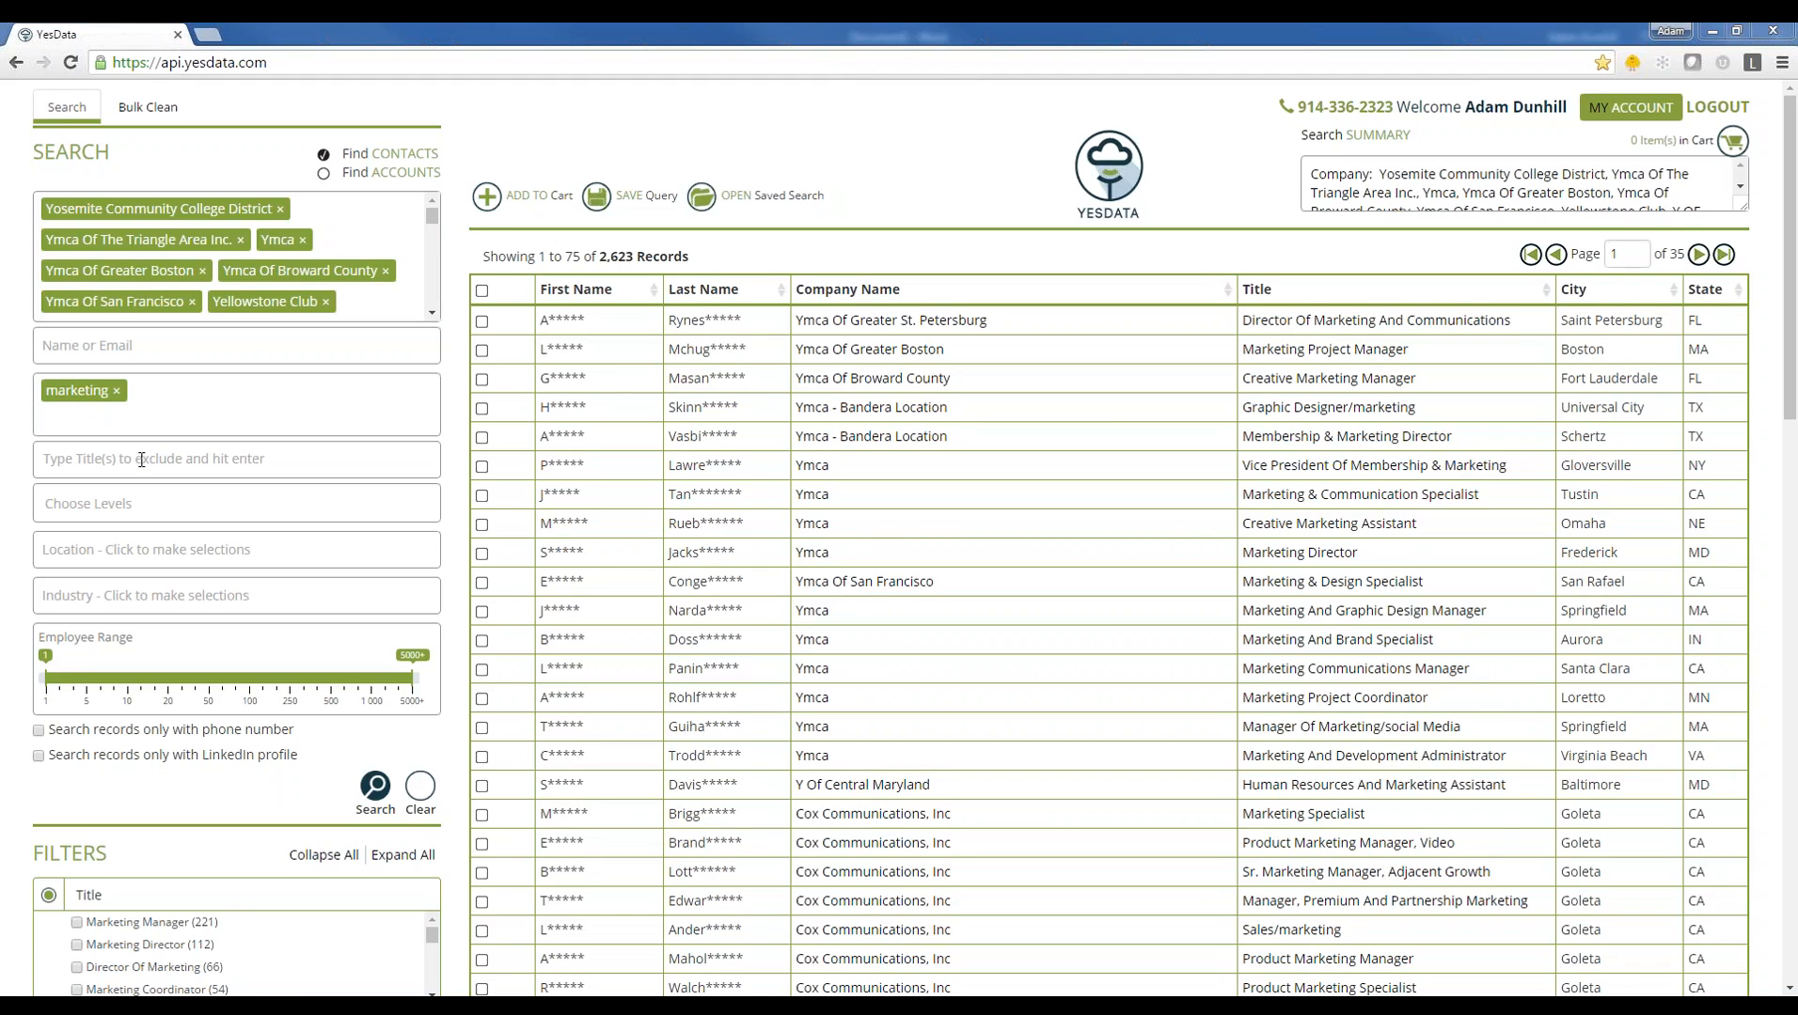
left_click(130, 553)
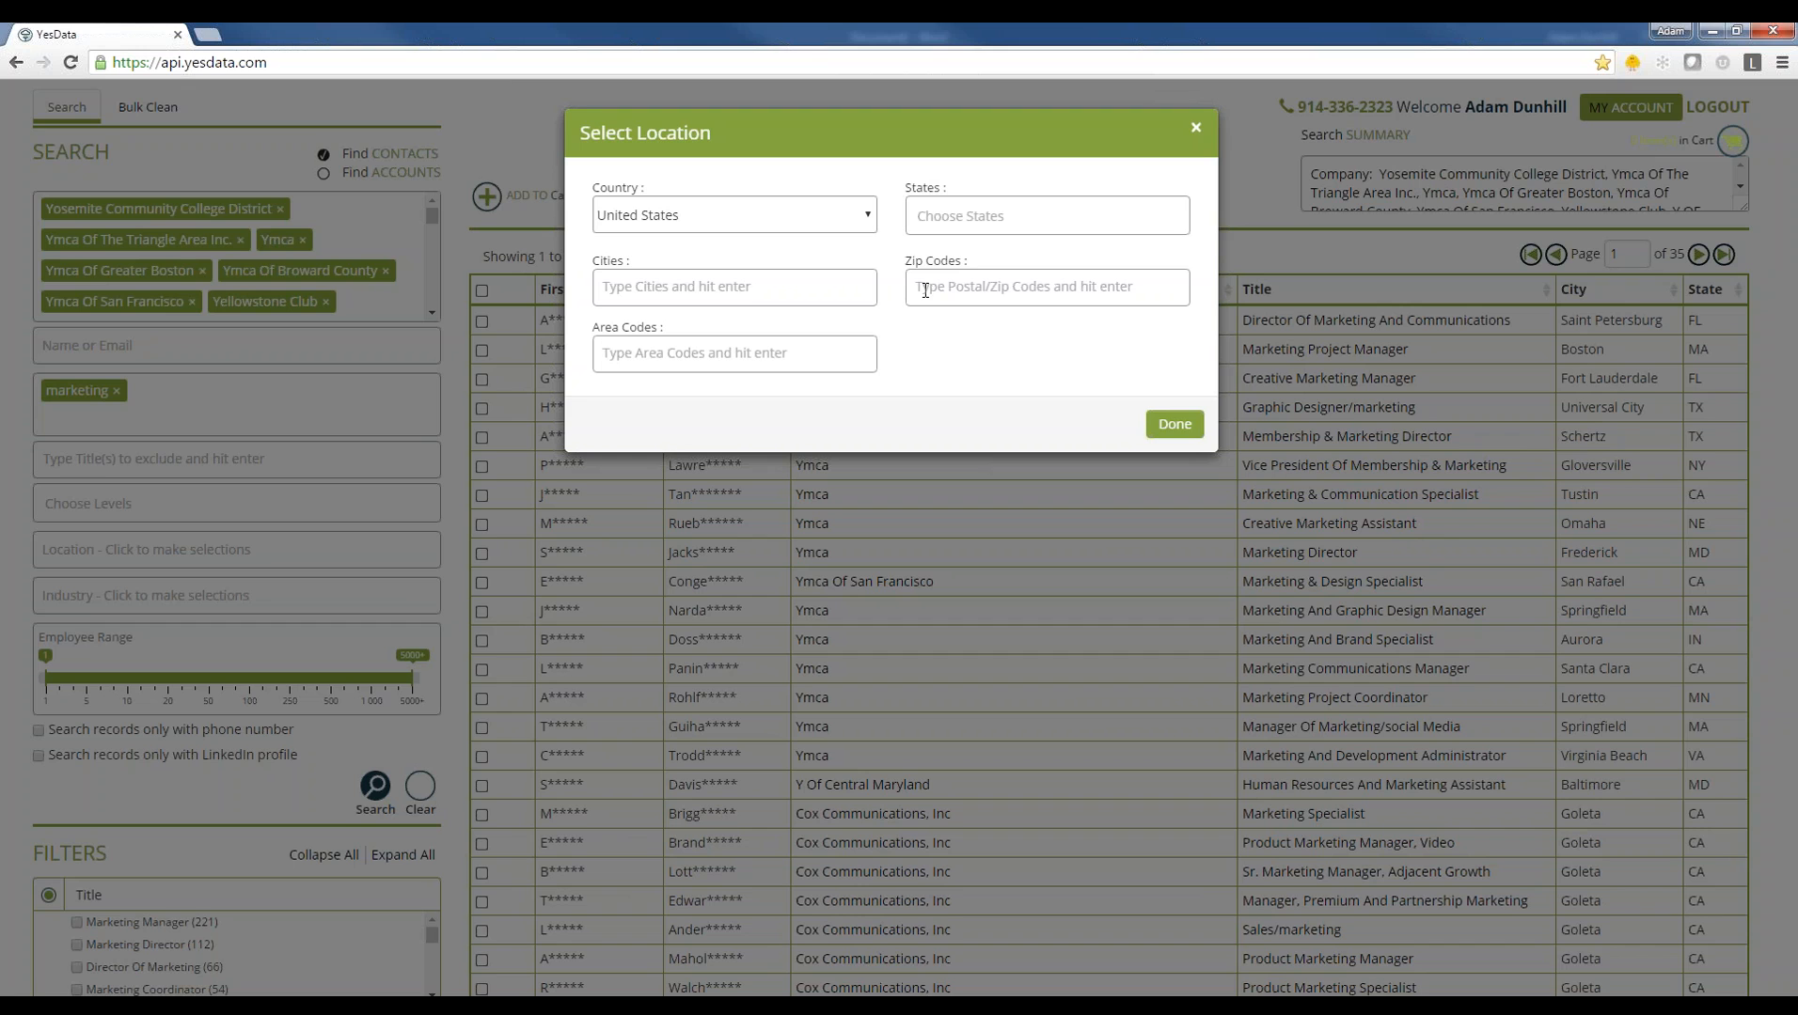
left_click(1174, 424)
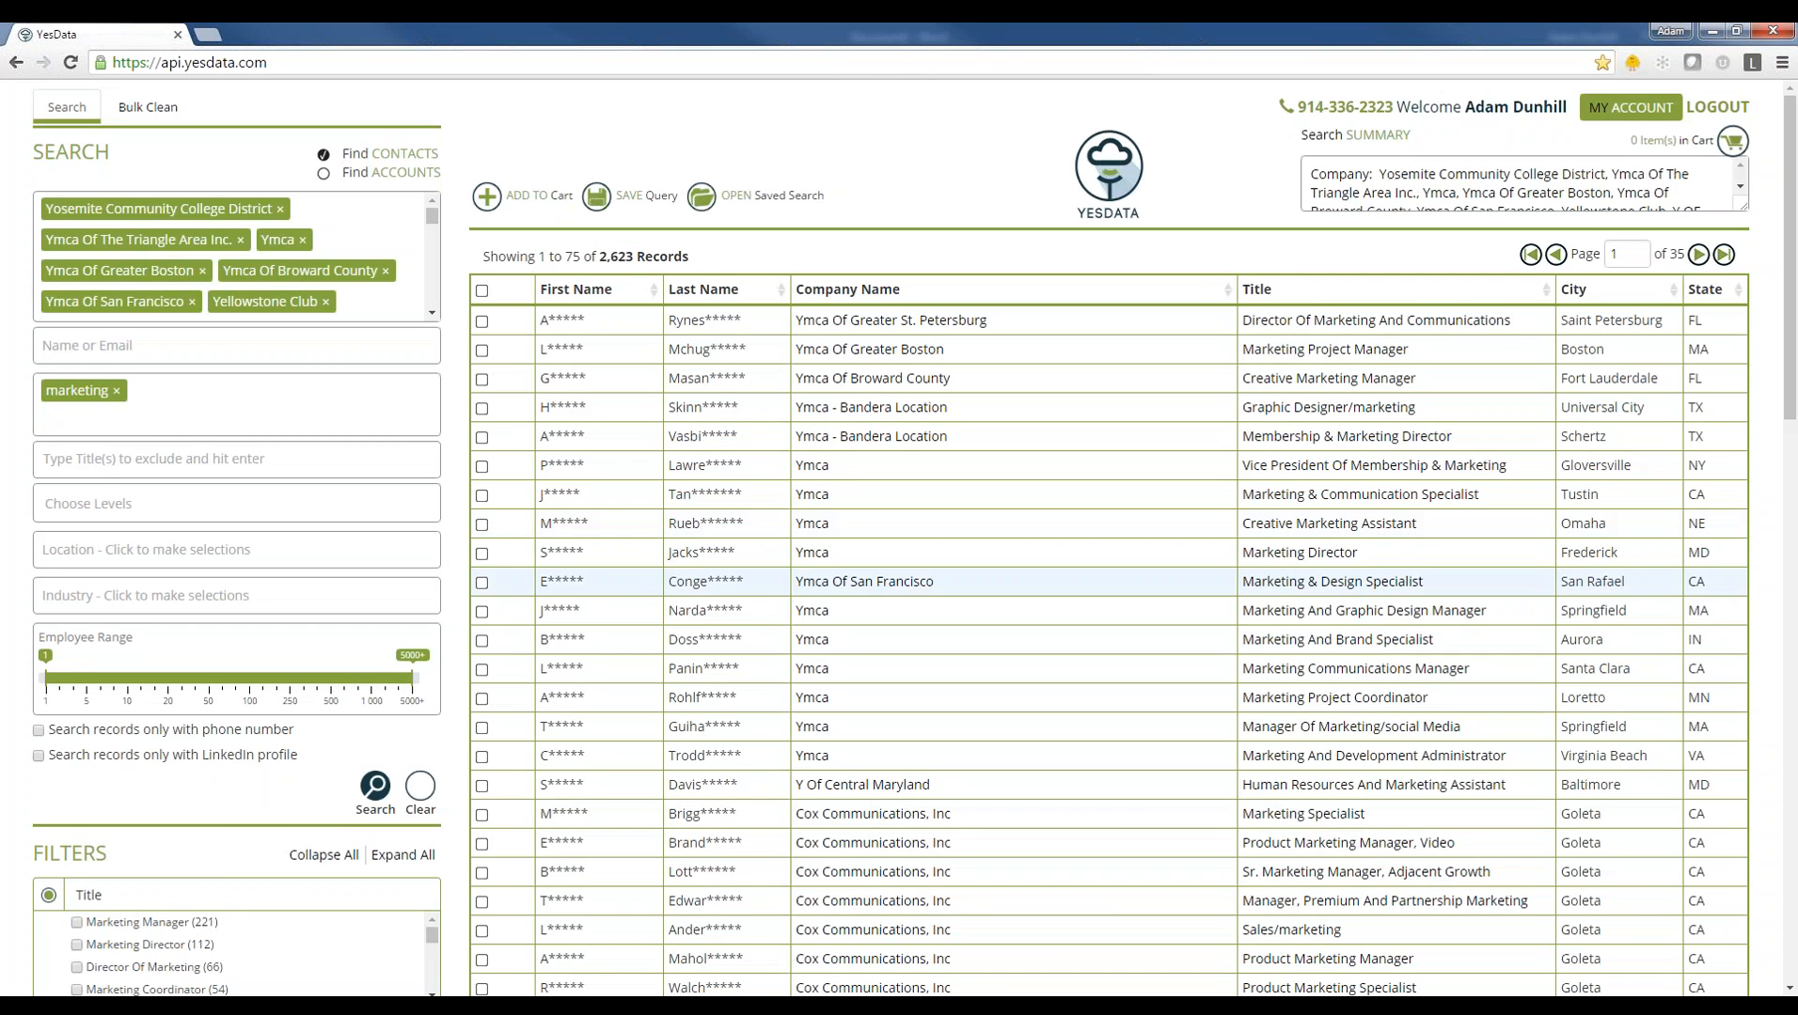